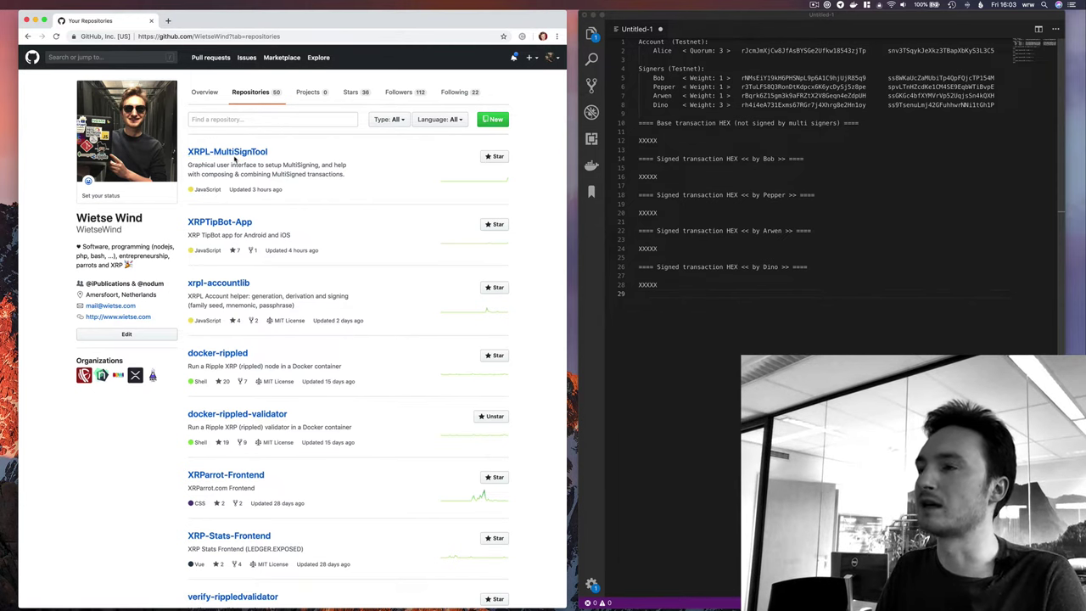
Open the XRPL-MultiSignTool repository from the profile's Repositories list.
click(210, 156)
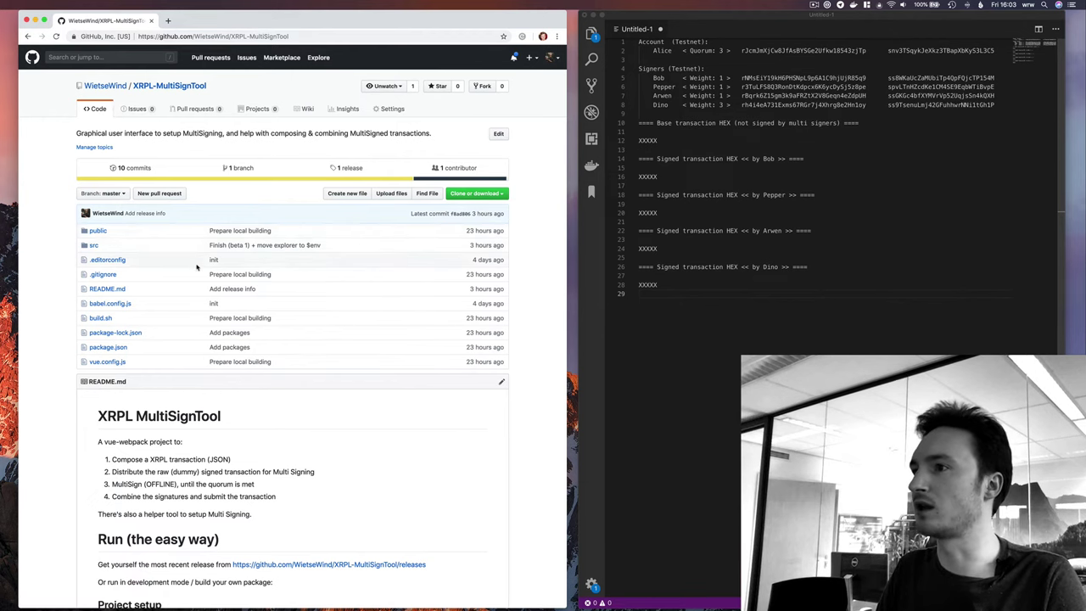
Download the Beta-1 release's dist.zip from the releases page and open it.
scroll(195, 266, down, 5)
scroll(169, 477, down, 6)
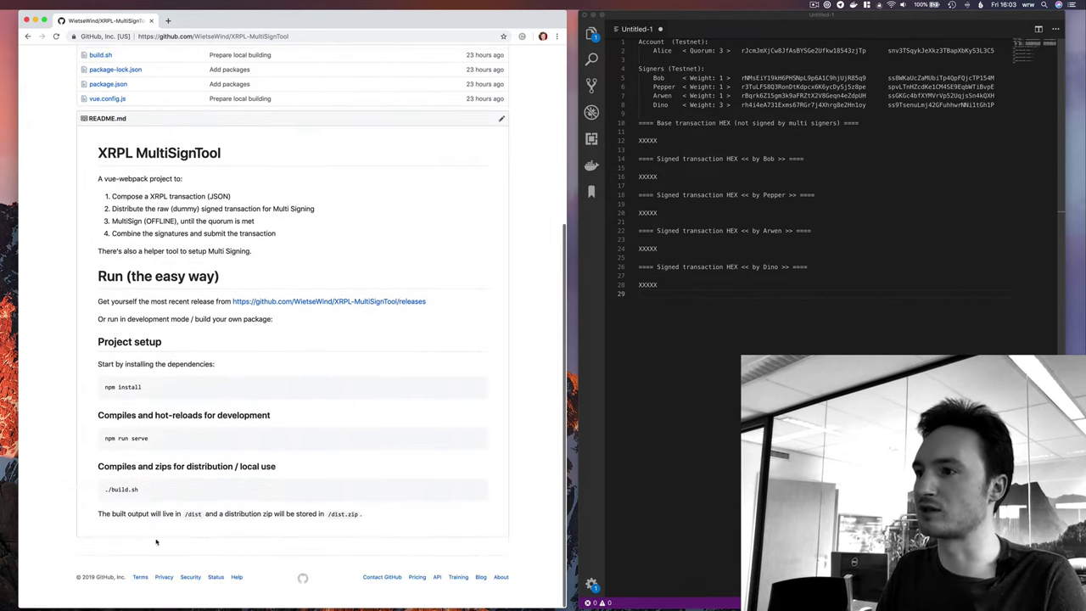
scroll(227, 501, up, 10)
scroll(228, 502, down, 6)
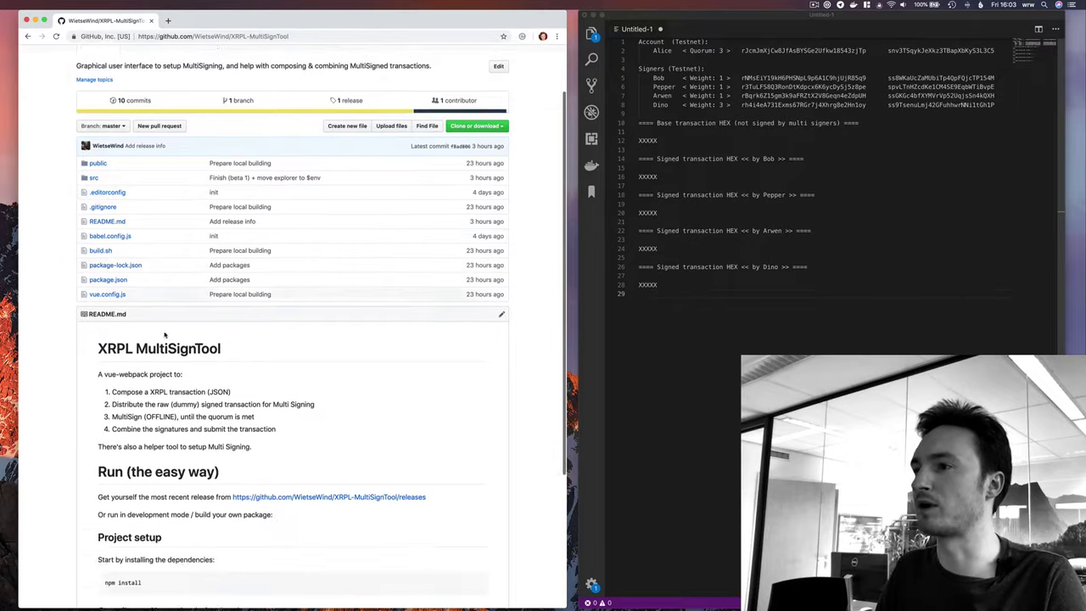
scroll(182, 376, up, 4)
scroll(182, 375, up, 1)
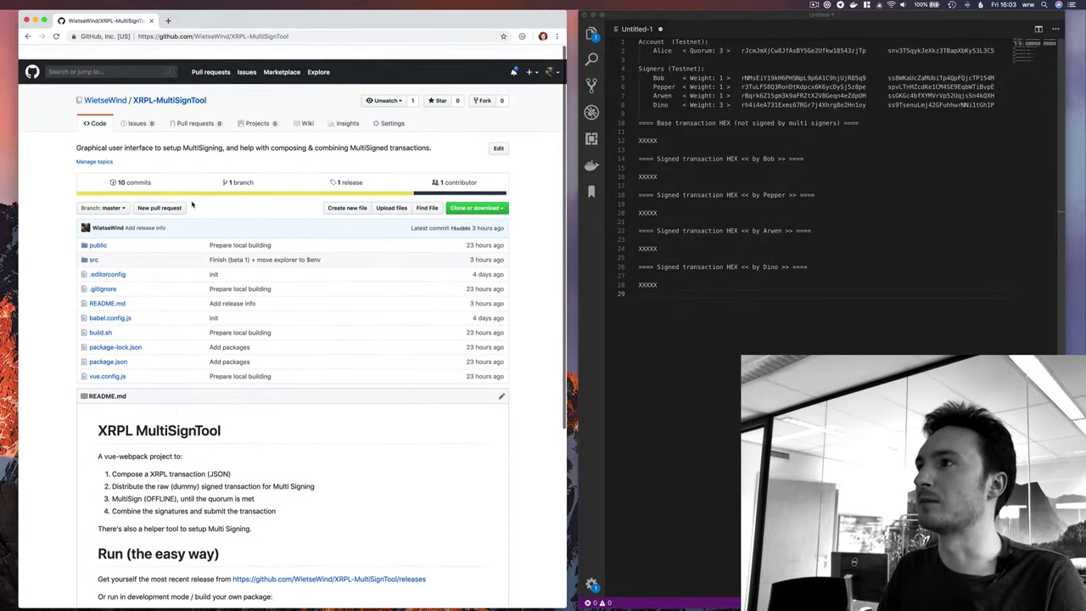
scroll(194, 65, up, 4)
click(347, 171)
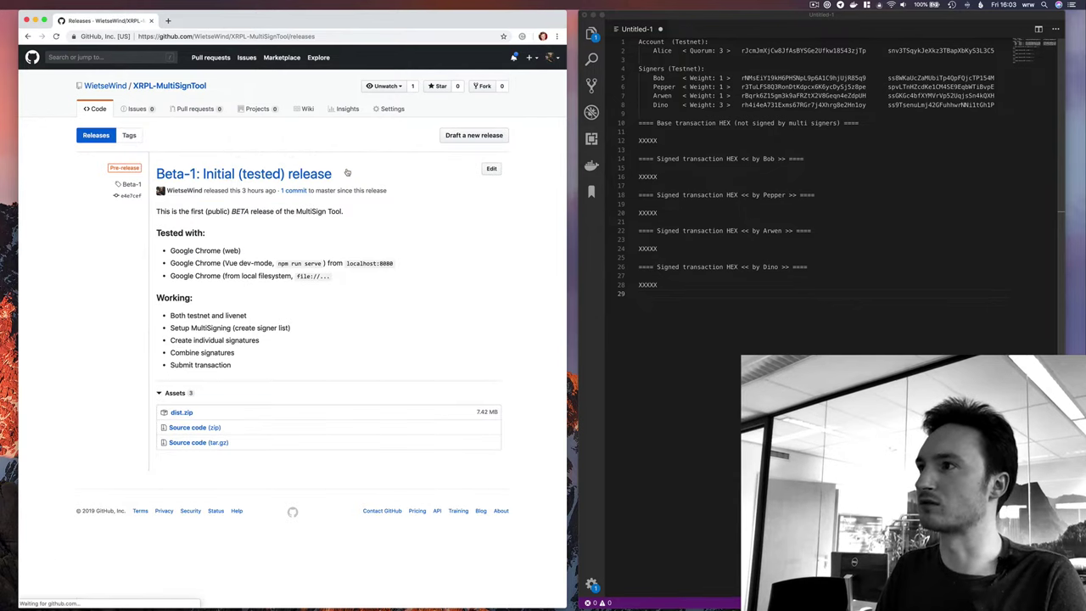
click(181, 413)
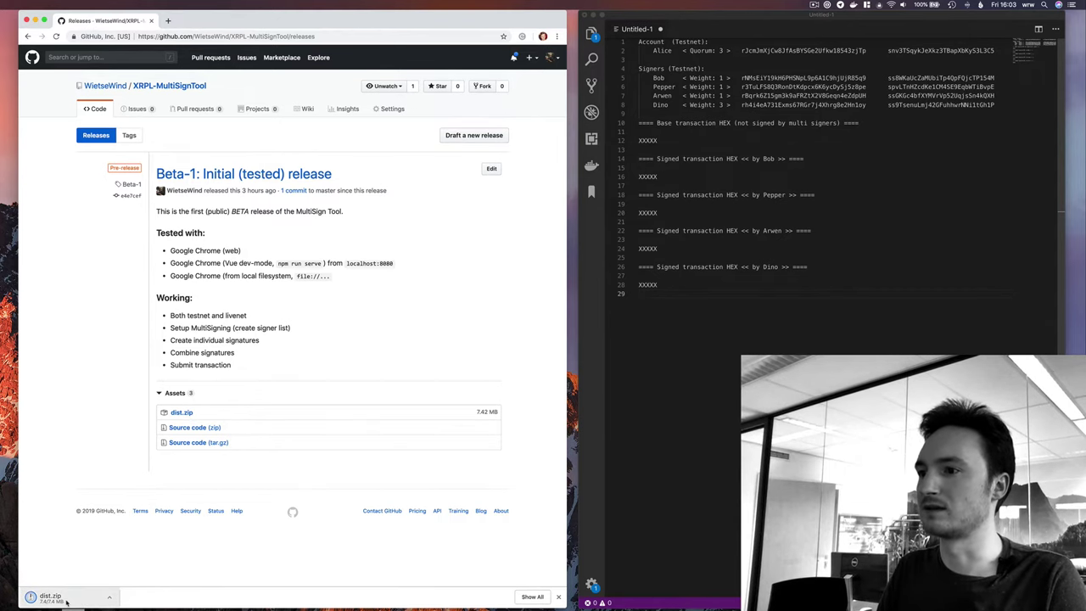
click(67, 601)
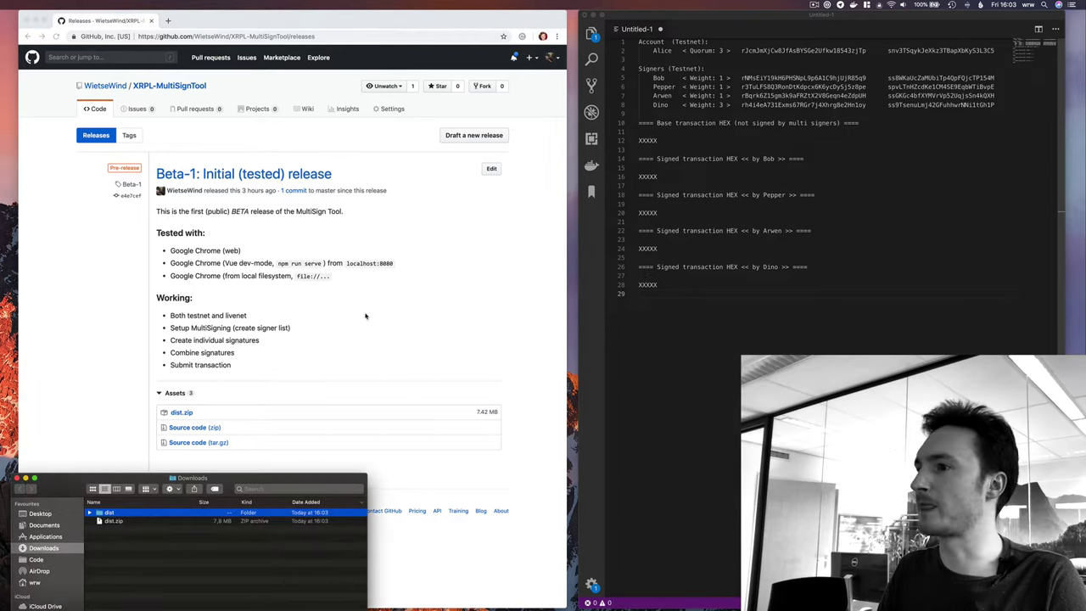
Launch index.html from the extracted dist folder in Chrome.
double_click(117, 515)
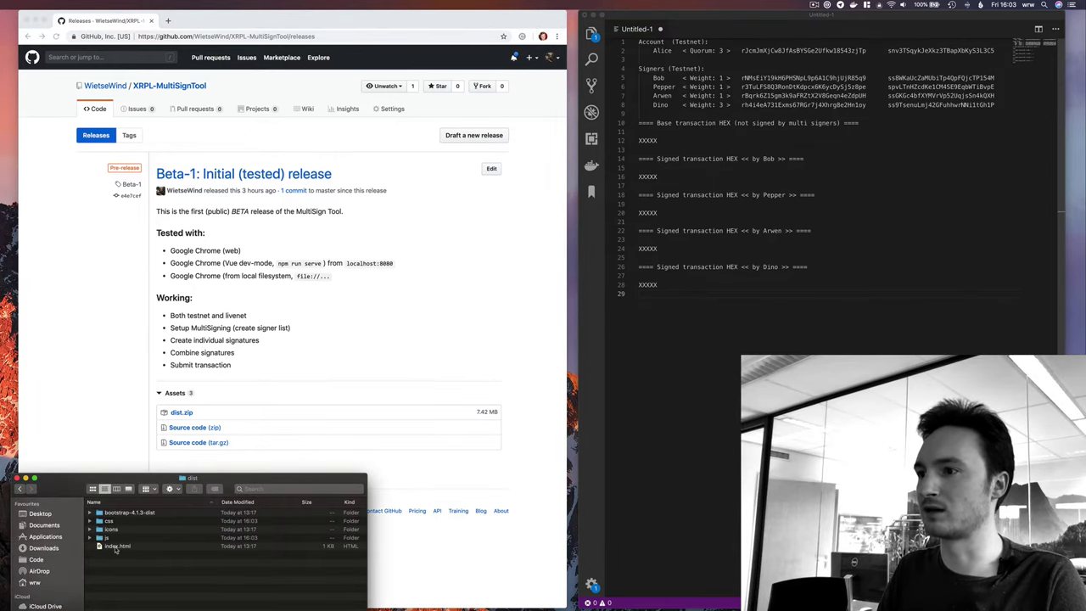
double_click(118, 548)
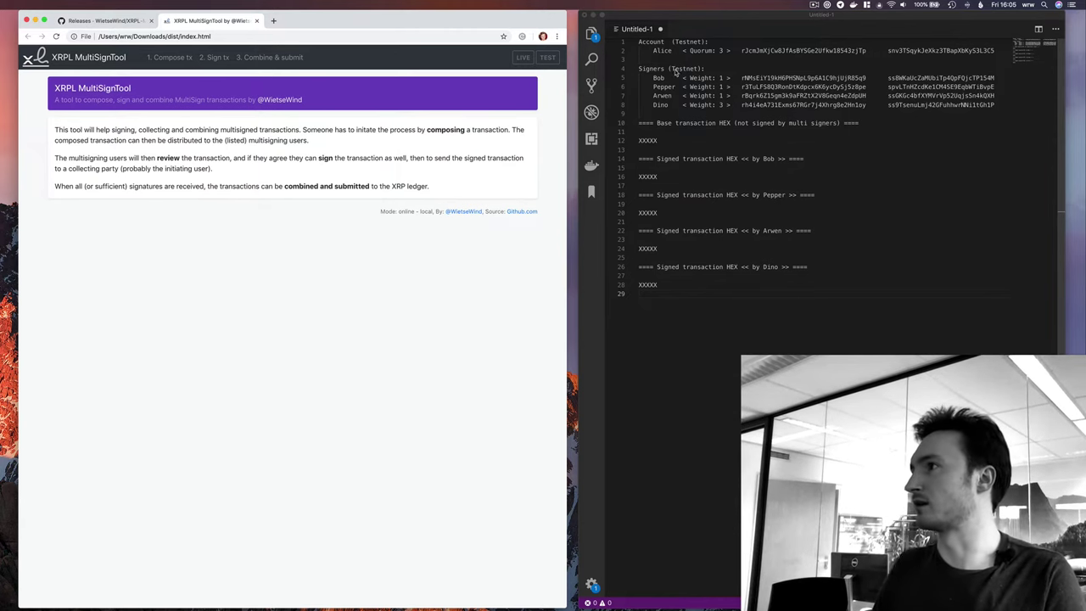
scroll(679, 76, down, 1)
scroll(685, 80, up, 1)
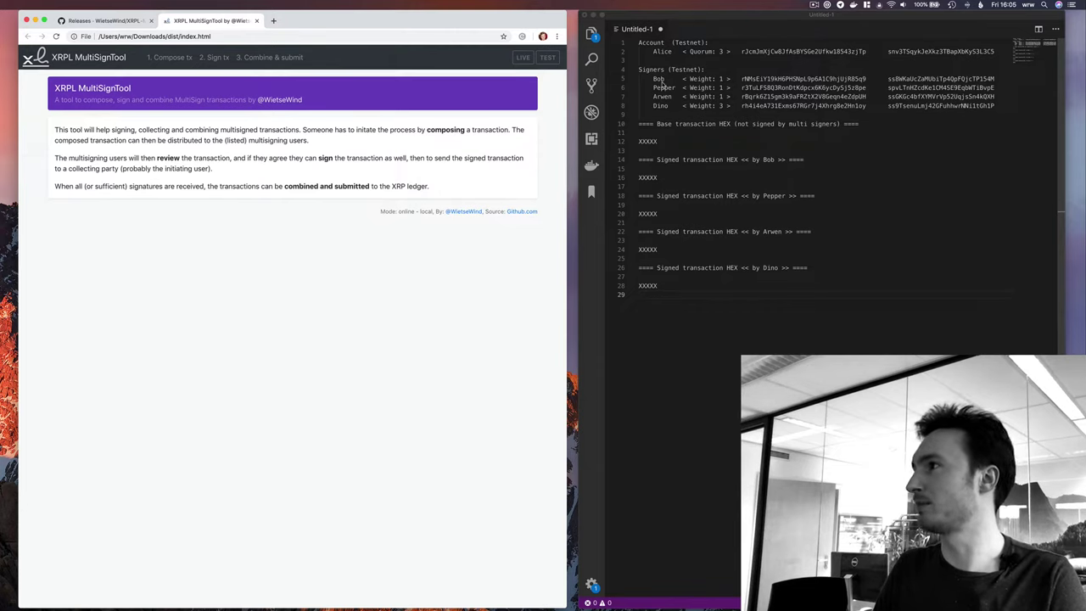
double_click(661, 52)
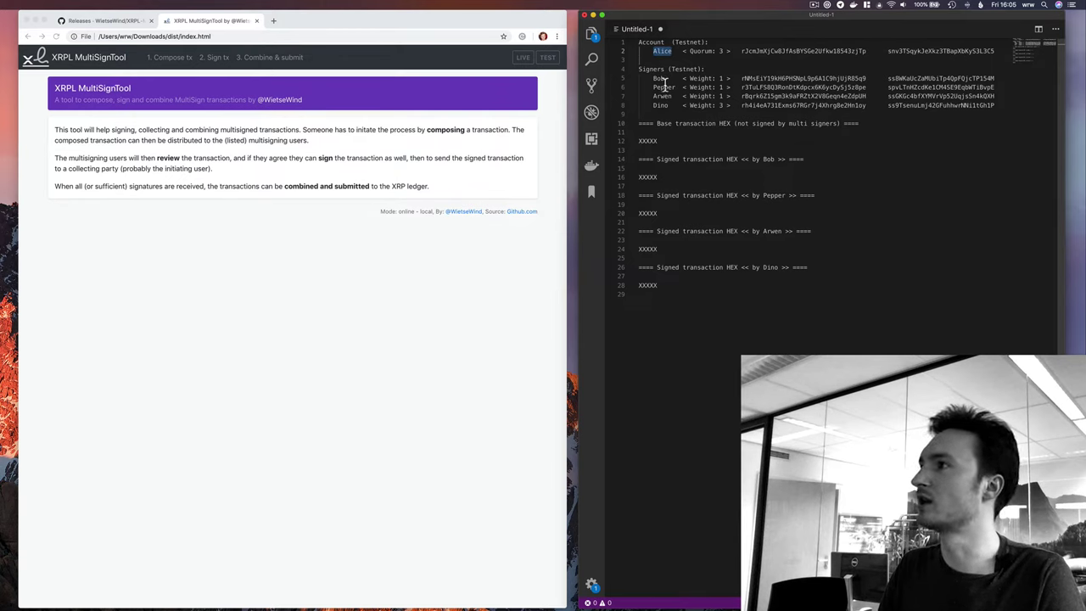
drag(653, 105, 686, 106)
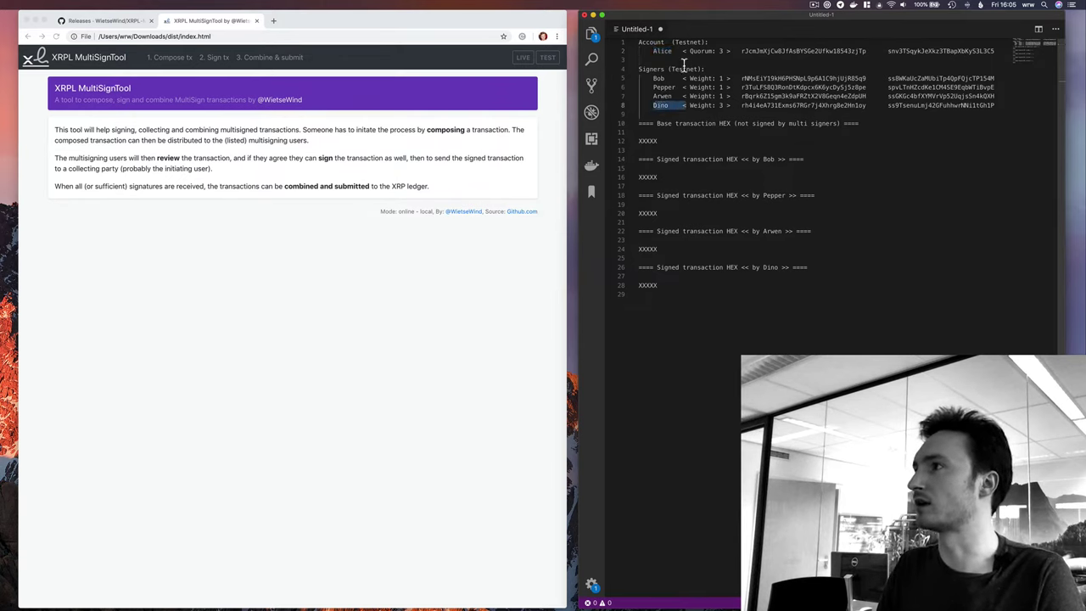
drag(654, 51, 724, 53)
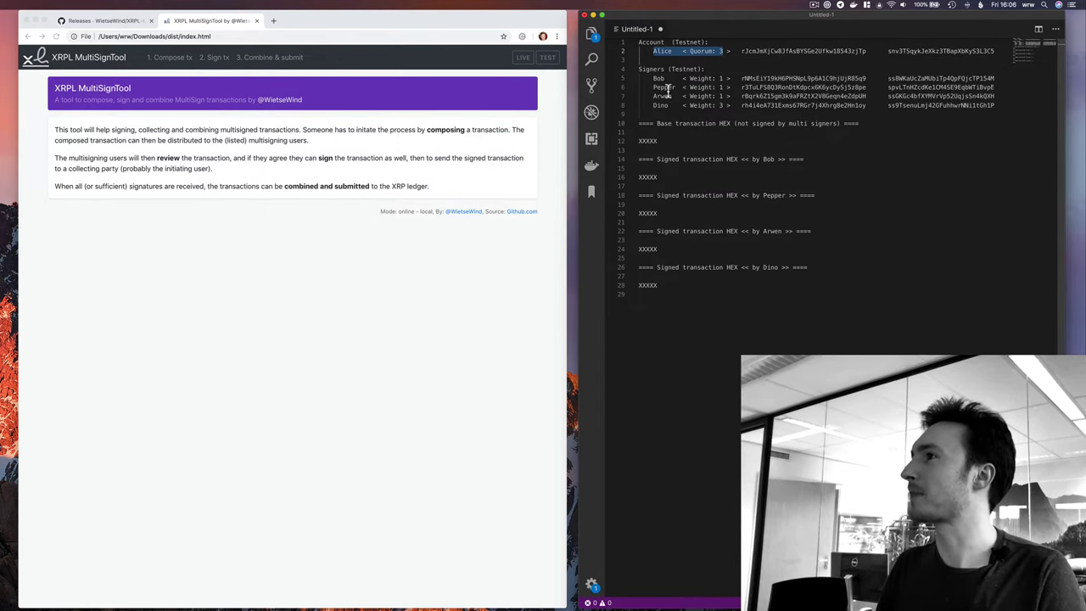
click(424, 128)
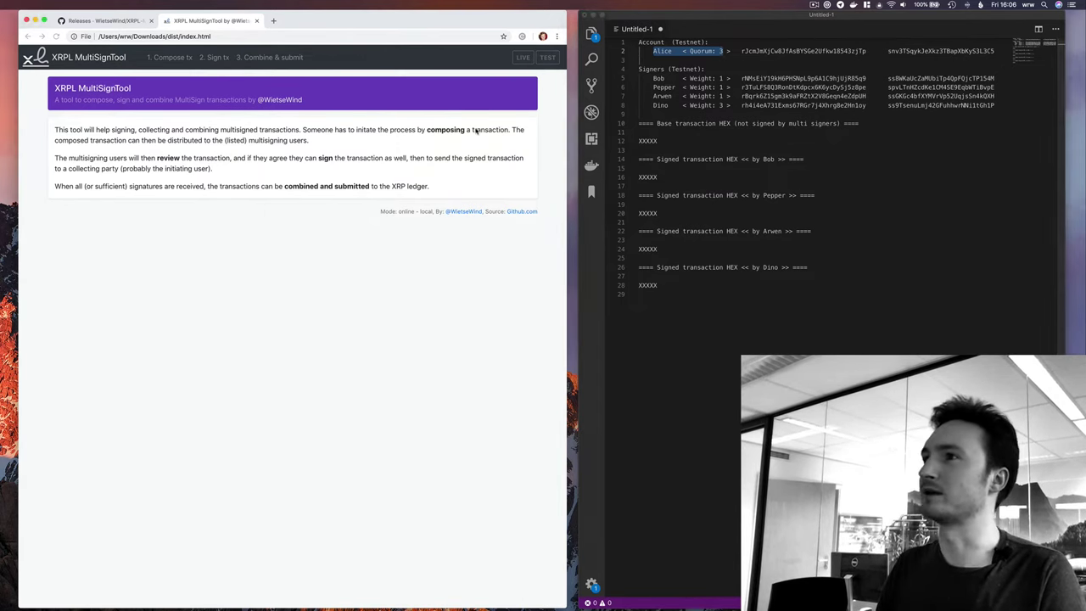
Connect to testnet and check the main account's pasted address for multisigning.
click(176, 60)
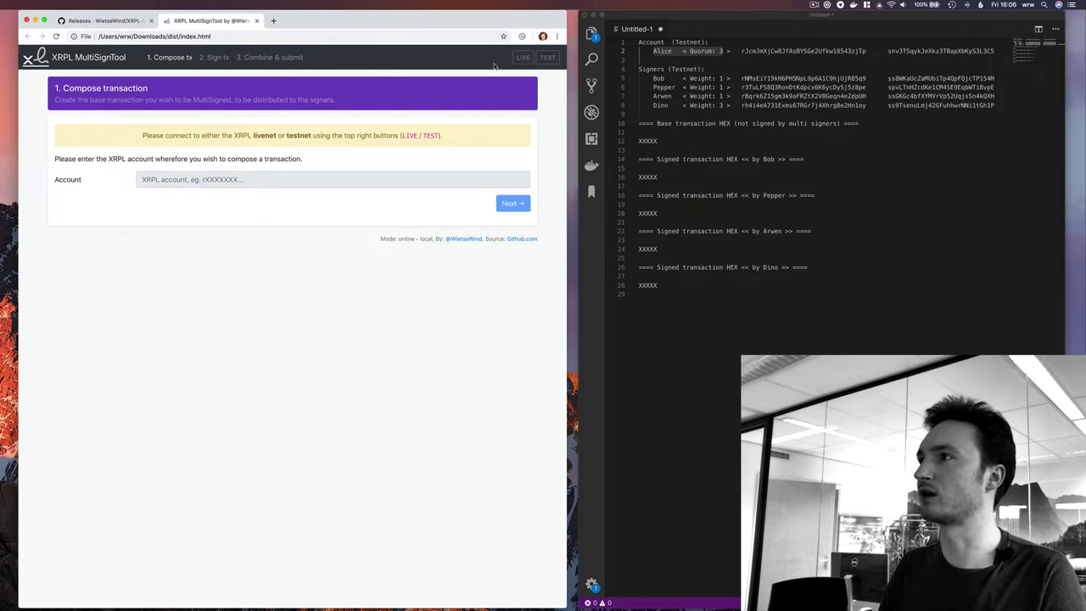
click(547, 57)
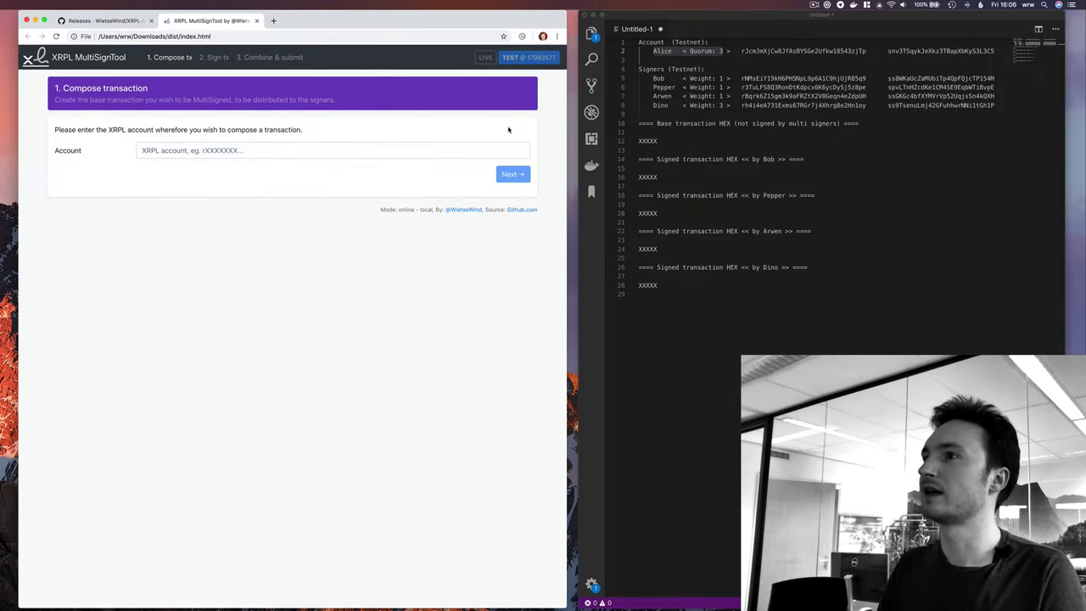
double_click(764, 50)
key(super+c)
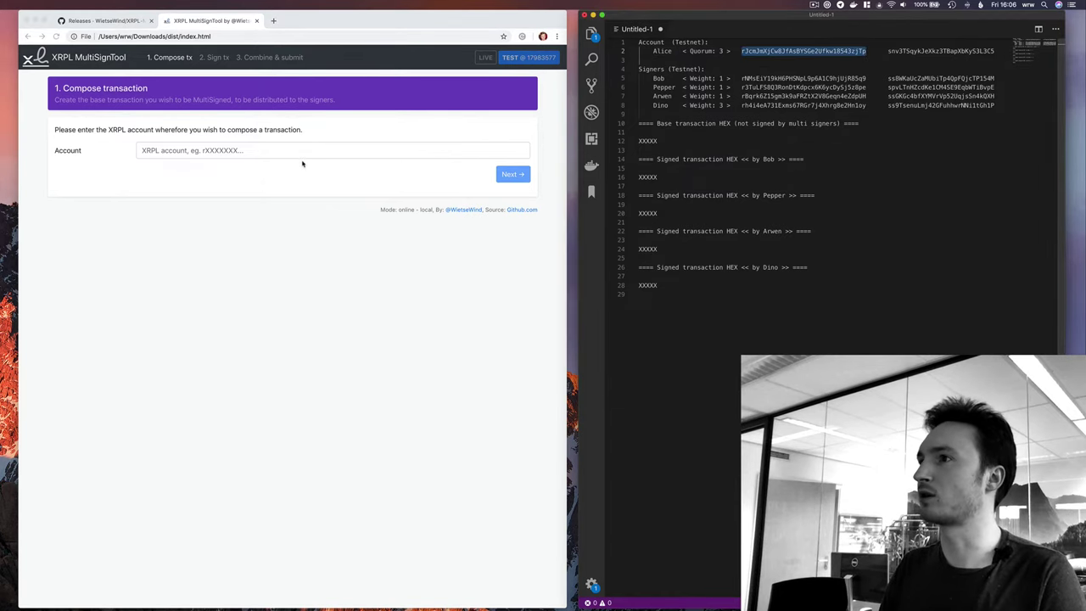
click(277, 151)
click(276, 150)
key(super+v)
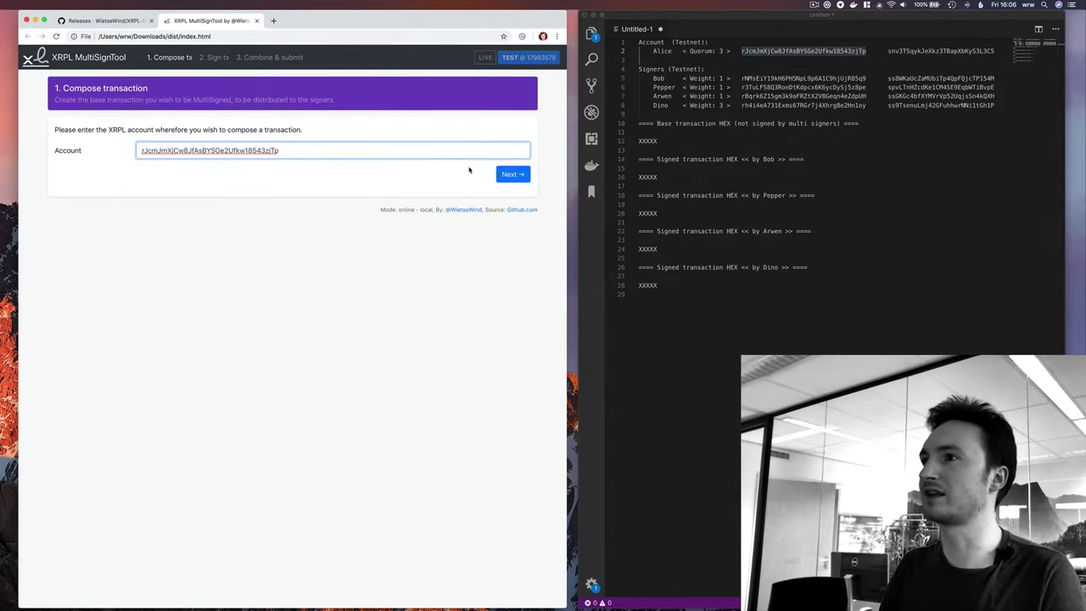
click(509, 174)
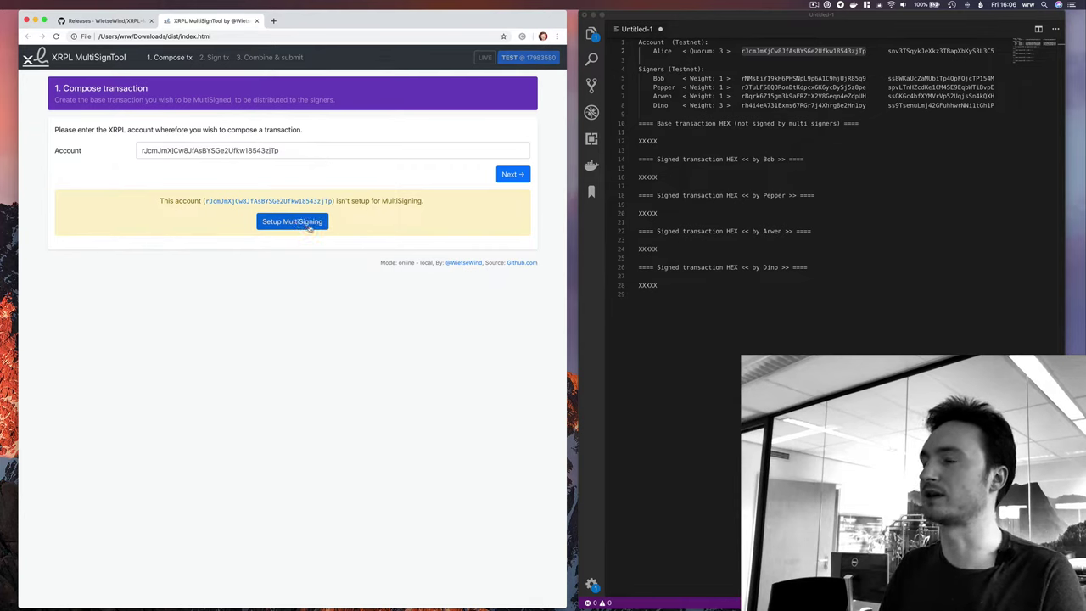
Start multisigning setup and set the quorum to 3.
click(287, 227)
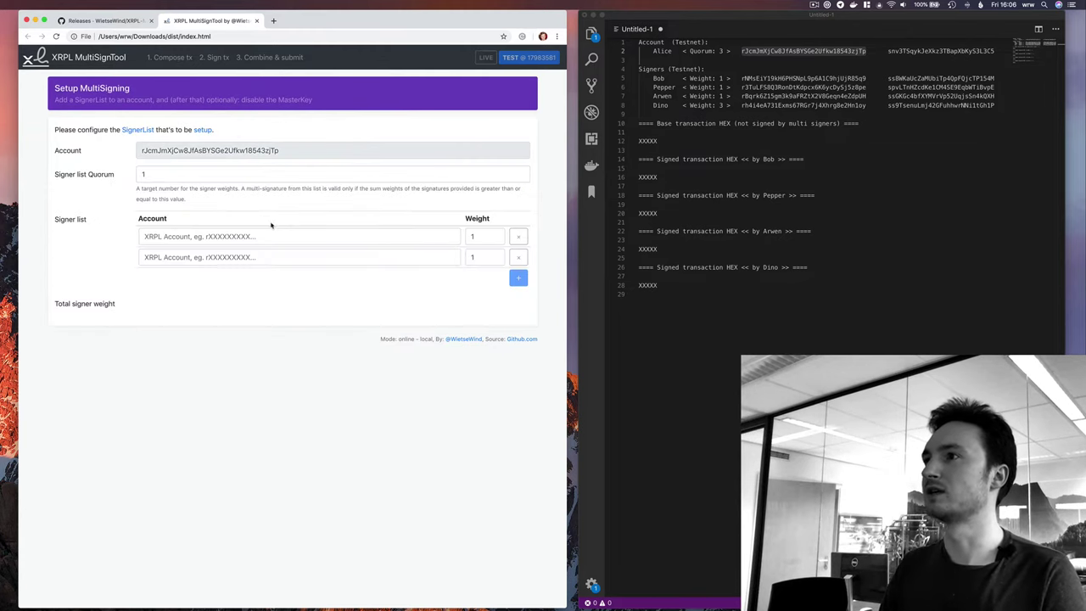
double_click(187, 175)
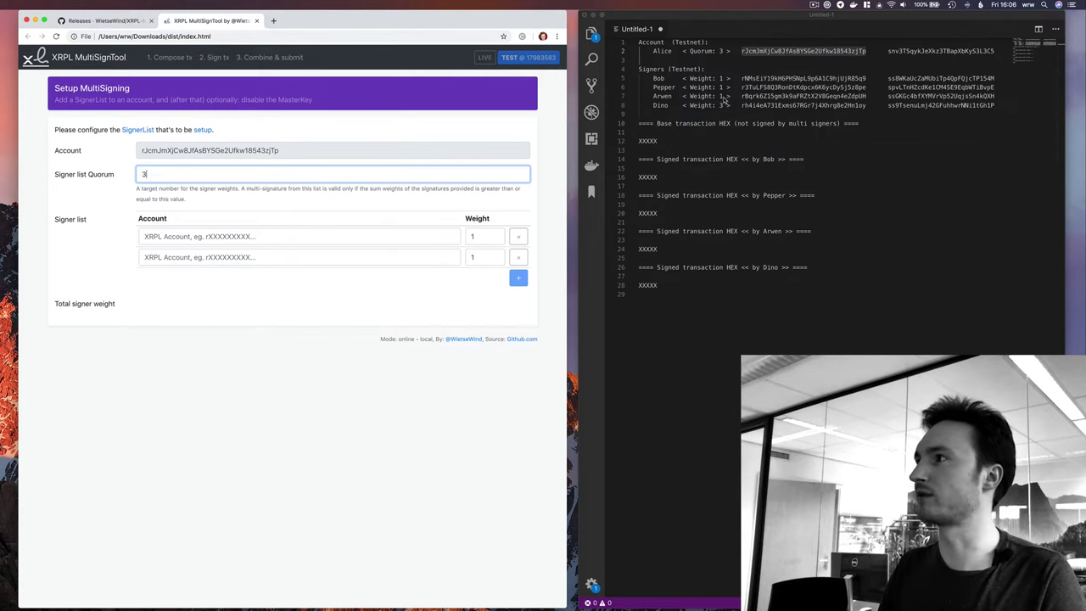
text(3)
Paste the first and second signers' addresses from the notes into the signer rows.
double_click(784, 78)
key(cmd+c)
click(327, 236)
key(cmd+v)
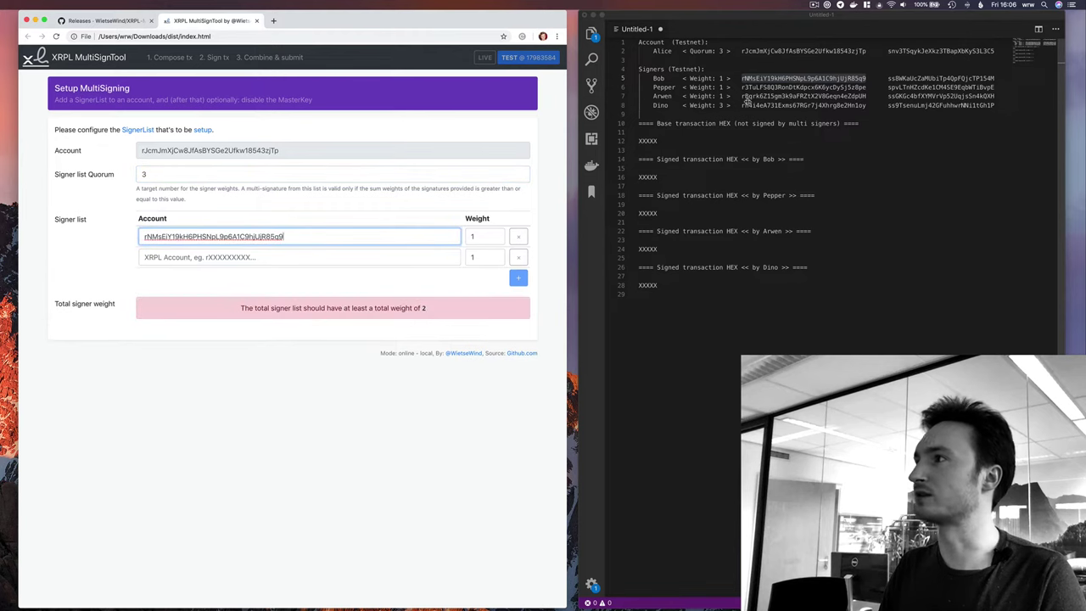
double_click(752, 87)
key(cmd+c)
click(401, 259)
key(cmd+v)
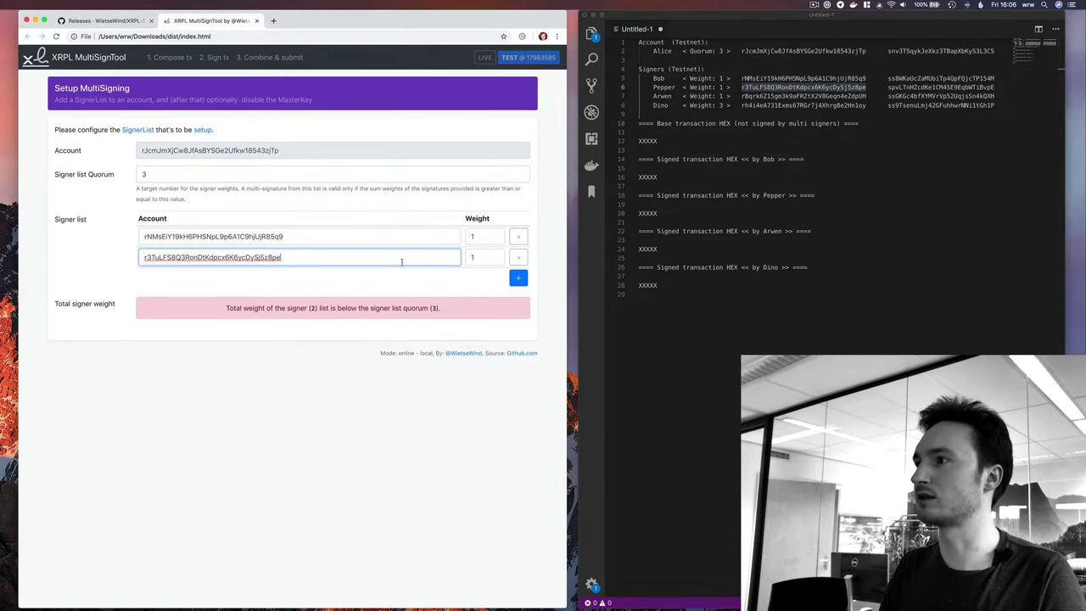
Add a third signer row and paste the third signer's address.
click(519, 280)
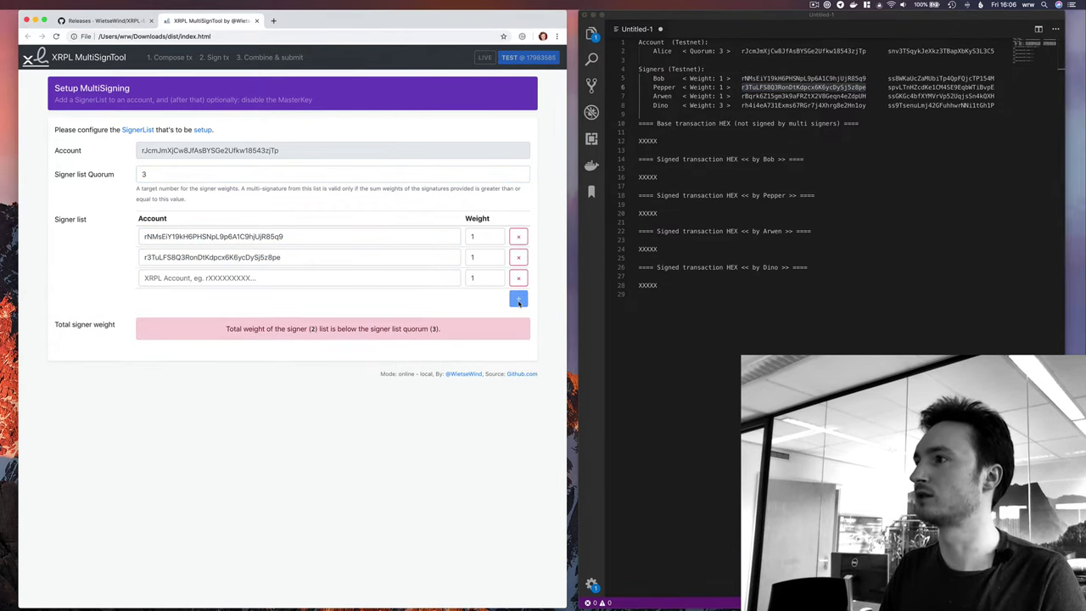
double_click(745, 97)
key(cmd+c)
click(348, 281)
key(cmd+v)
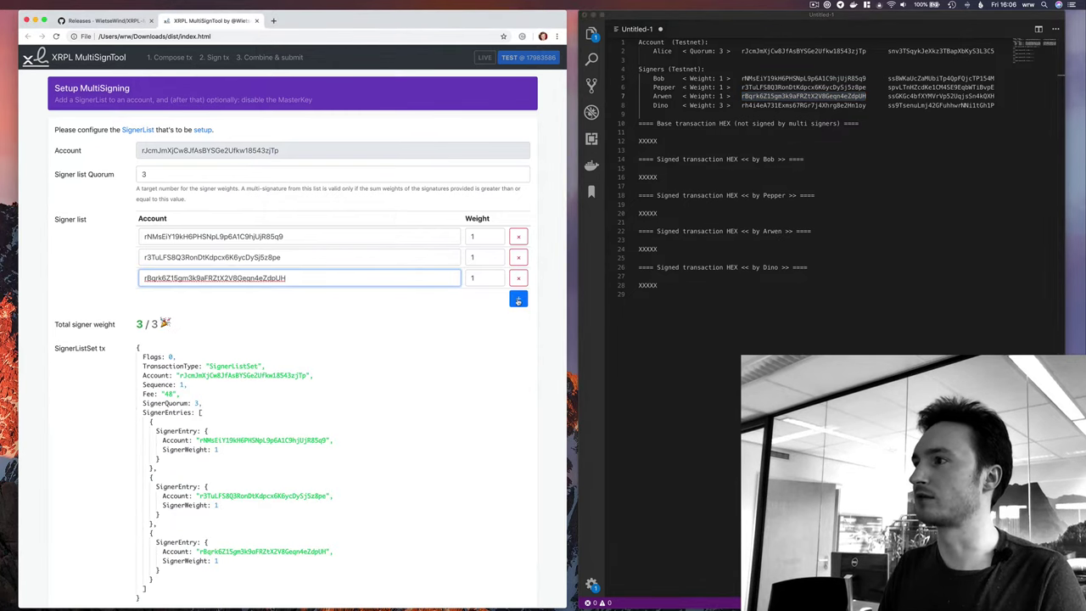
click(519, 298)
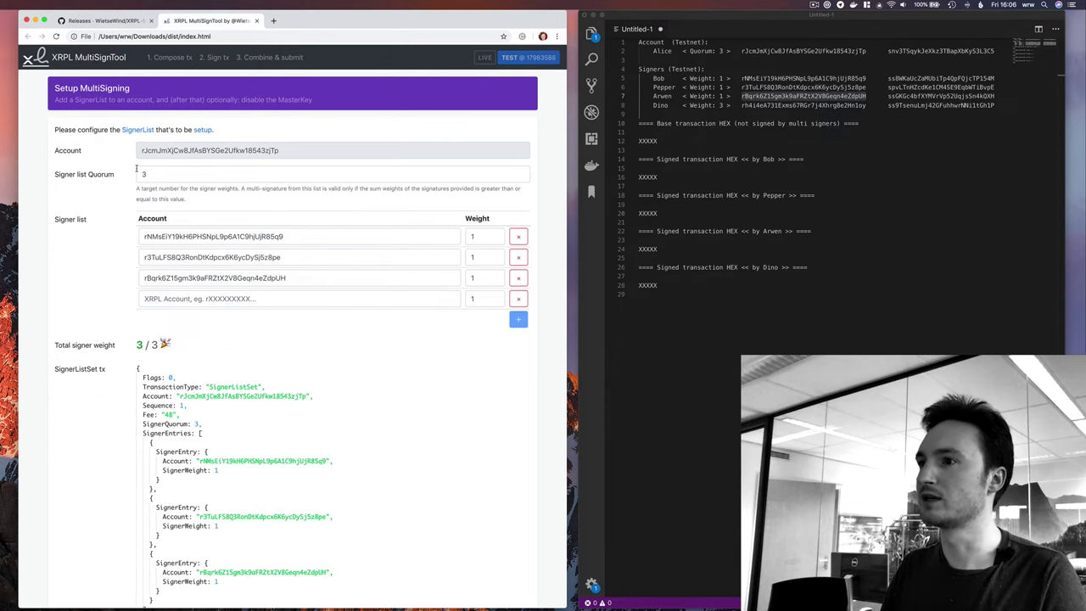
Add the fourth signer's address with weight 3, making total weight 6 against quorum 3.
scroll(196, 384, down, 3)
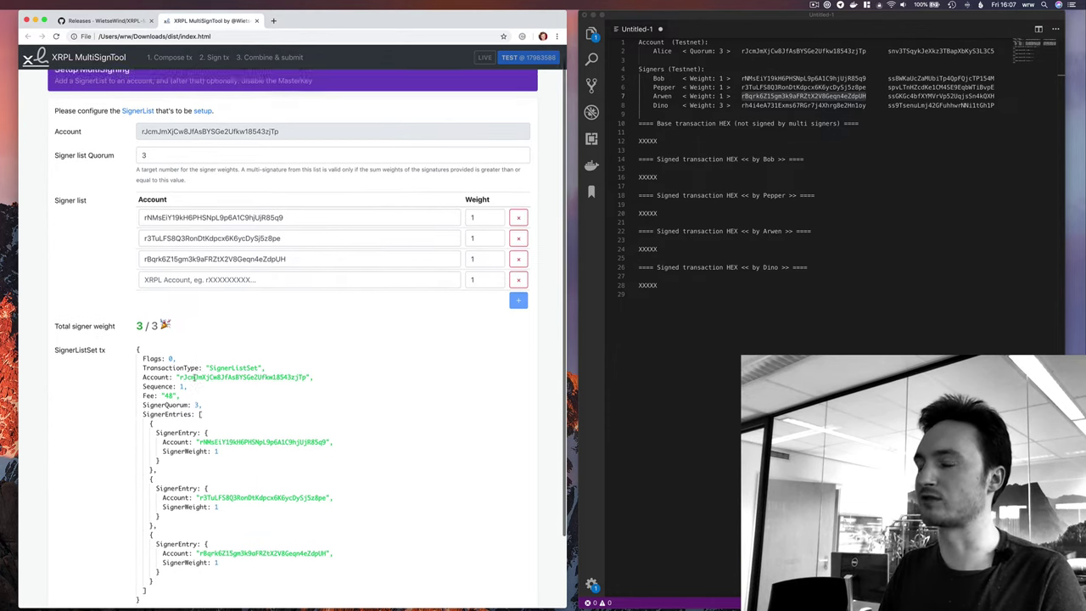
scroll(195, 402, up, 4)
scroll(197, 399, down, 2)
scroll(197, 399, up, 2)
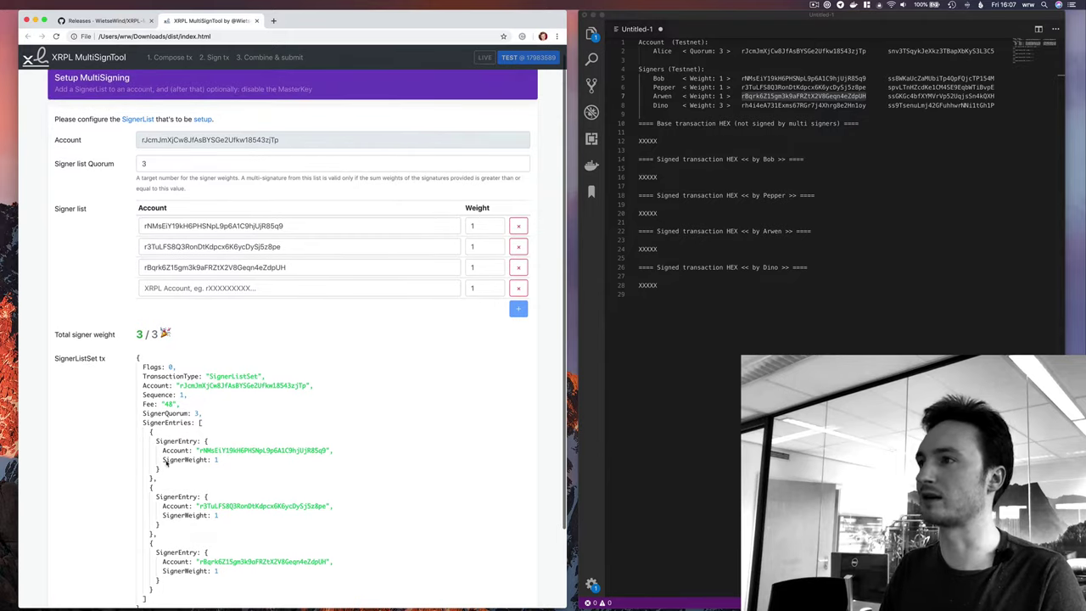
double_click(787, 106)
key(super+c)
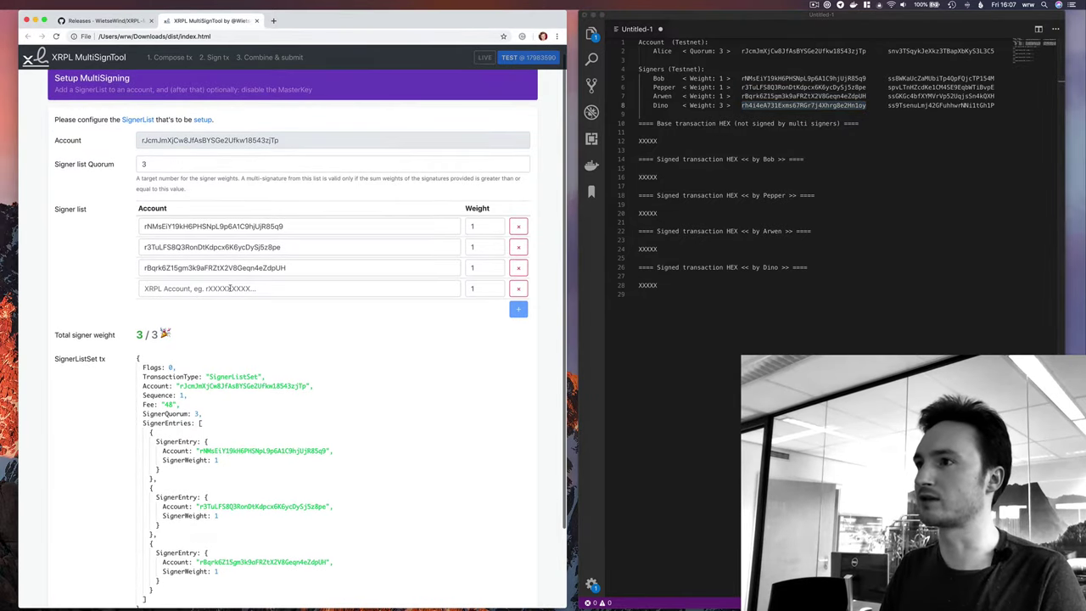
click(419, 289)
key(super+v)
key(Tab)
text(3)
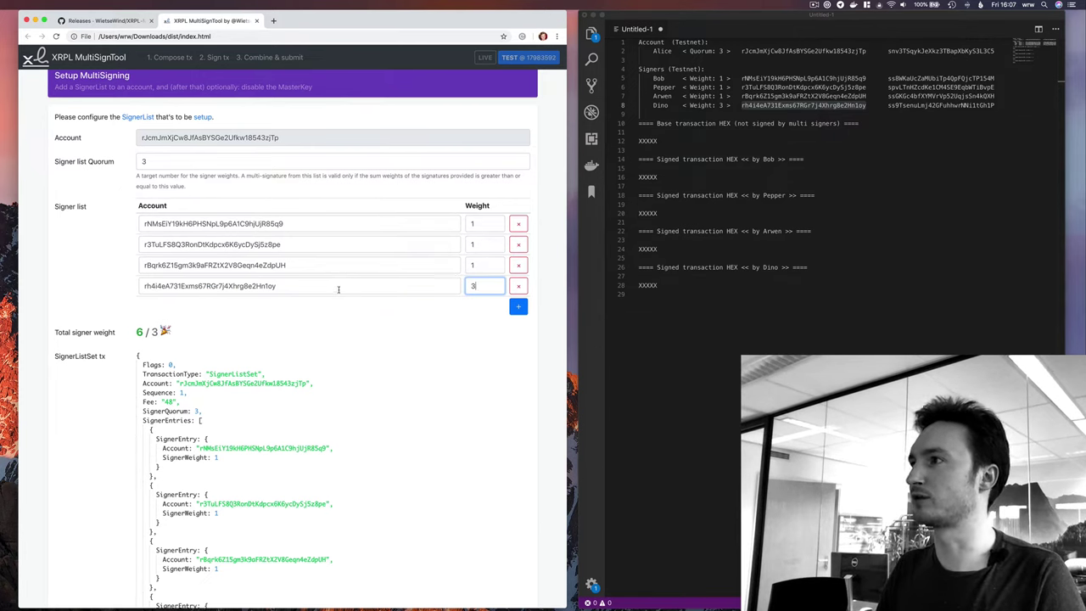
double_click(140, 333)
double_click(154, 332)
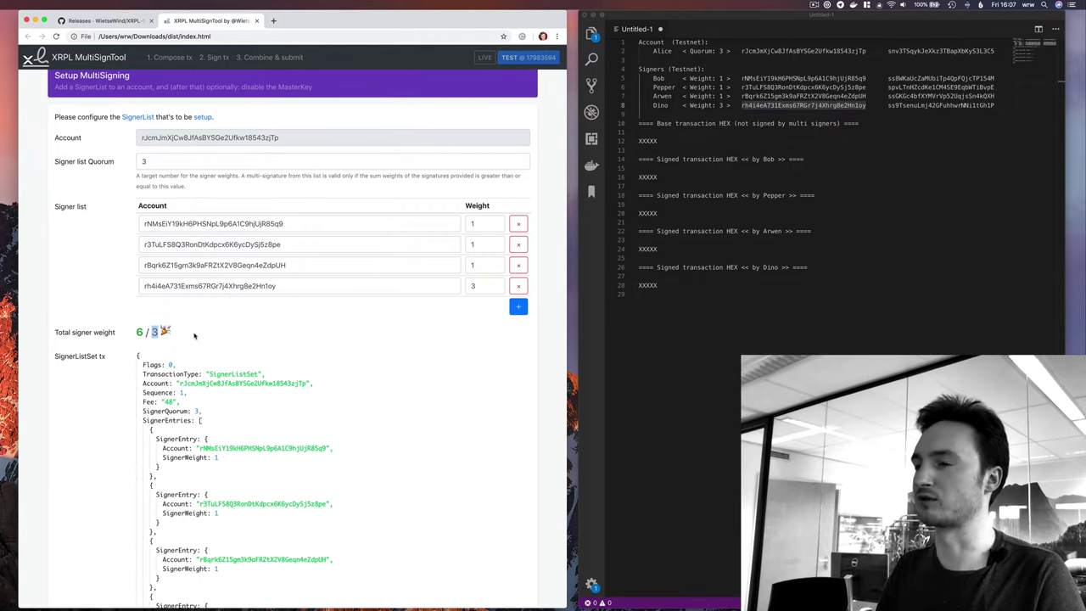
Review the generated SignerListSet JSON and its warning to go offline.
scroll(246, 323, down, 3)
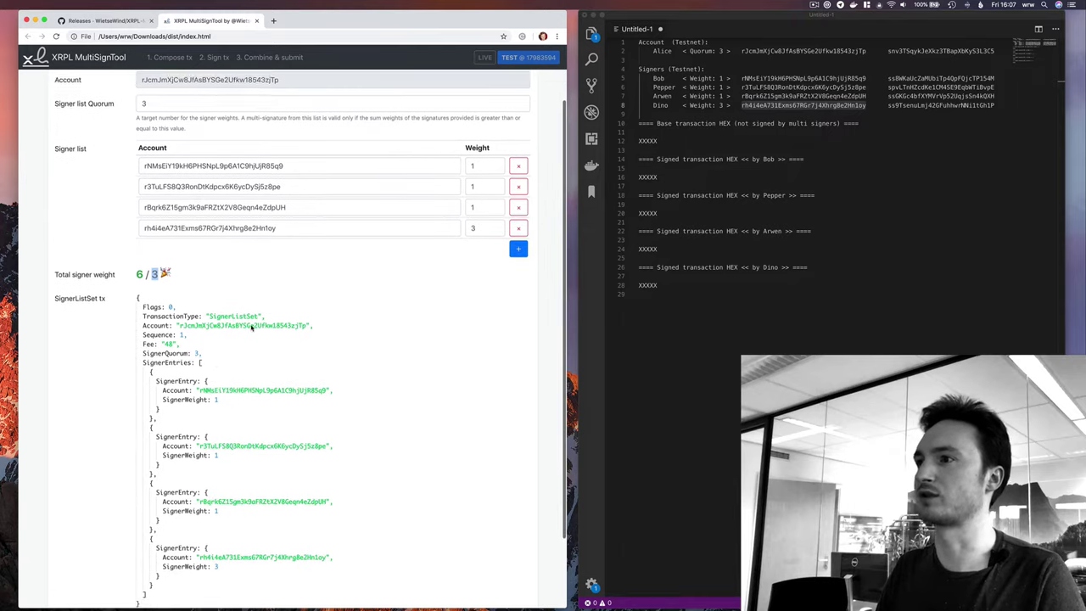
scroll(229, 303, down, 1)
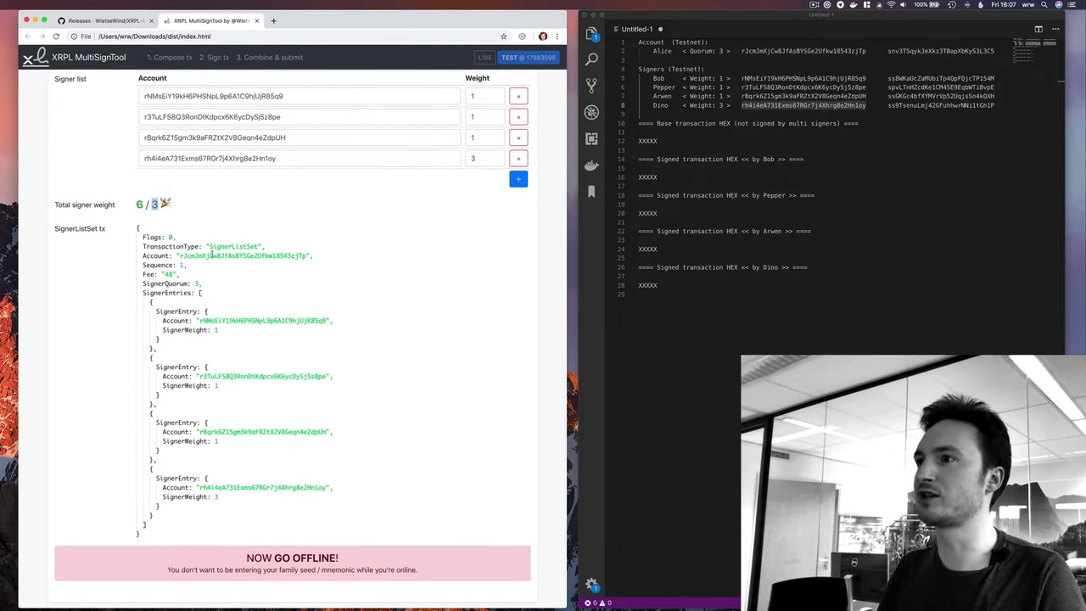
double_click(212, 254)
scroll(212, 255, up, 2)
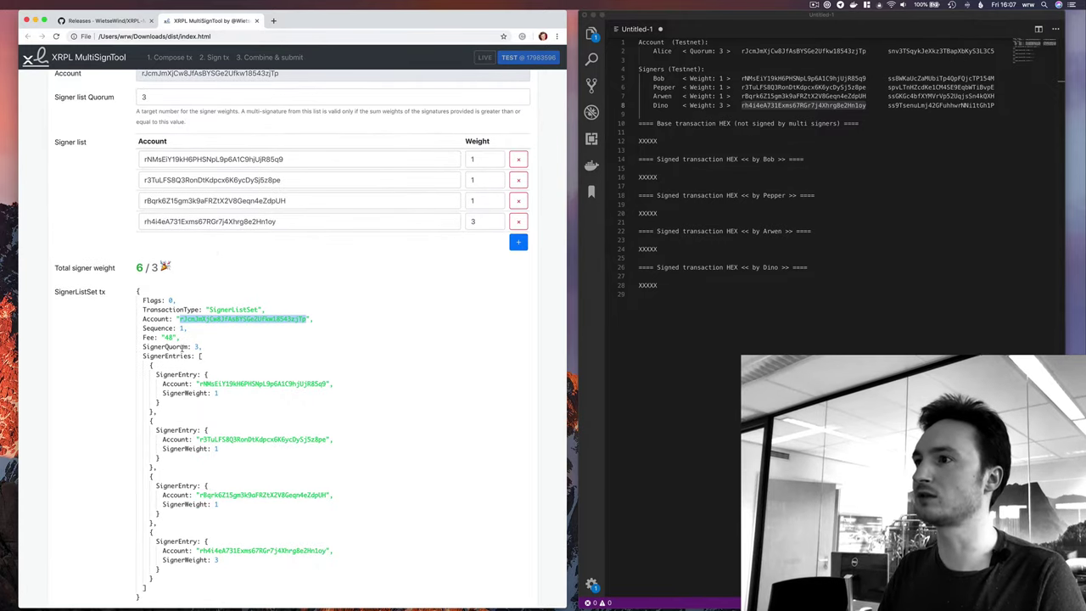
drag(204, 347, 179, 347)
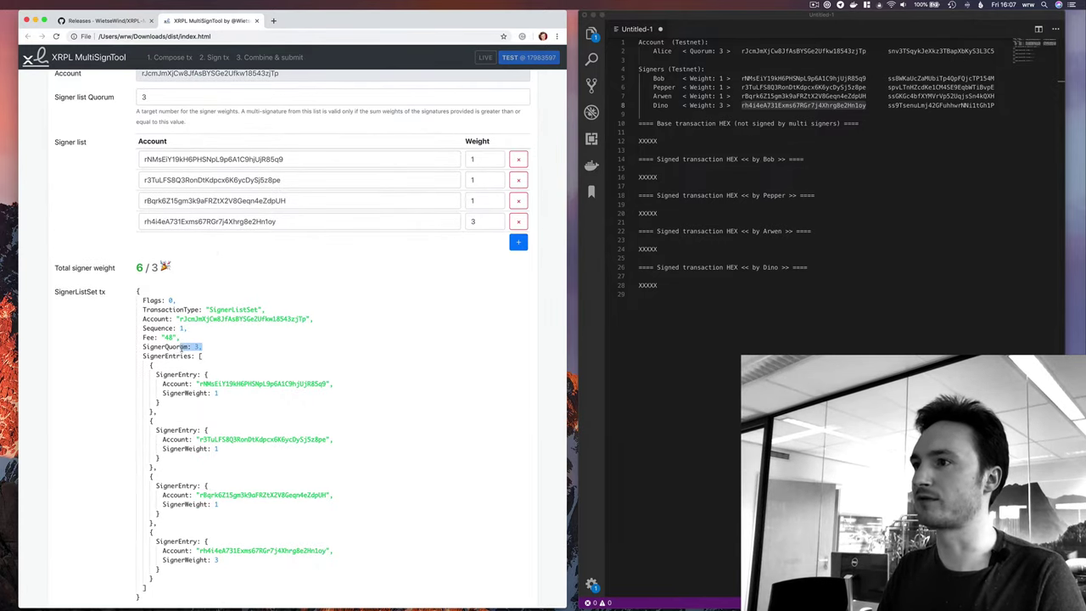
scroll(188, 289, down, 3)
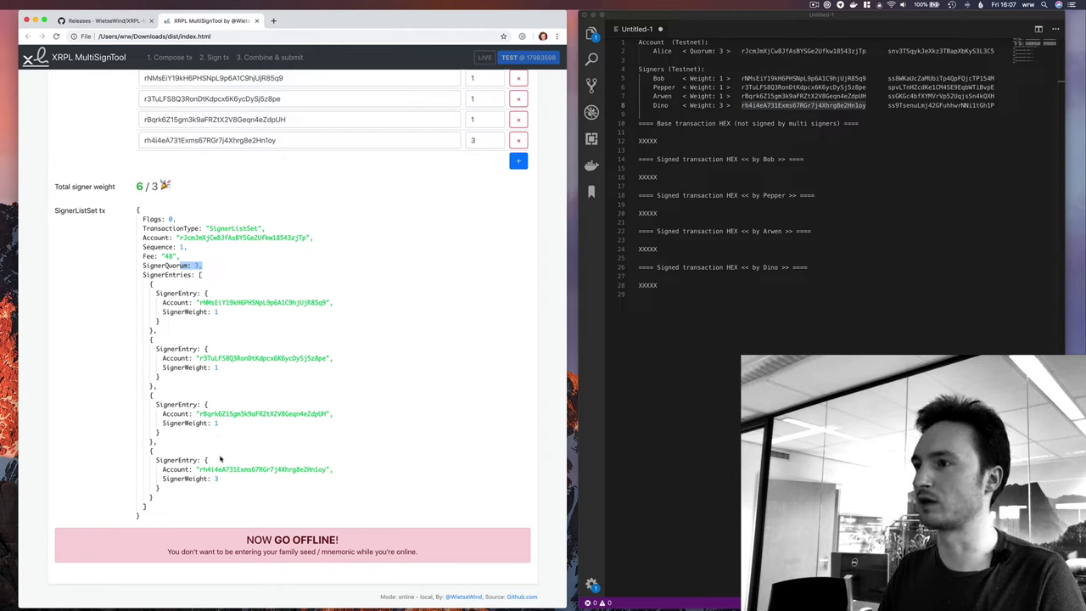
drag(265, 582, 426, 558)
click(416, 569)
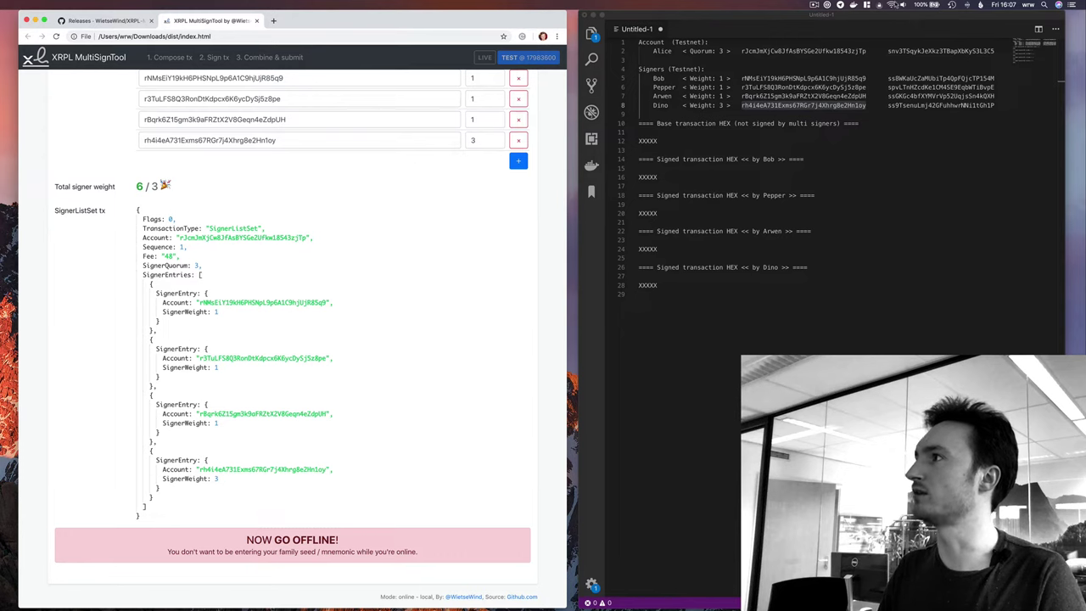
Turn Wi-Fi off and place the cursor in the Account secret field.
click(891, 5)
click(894, 25)
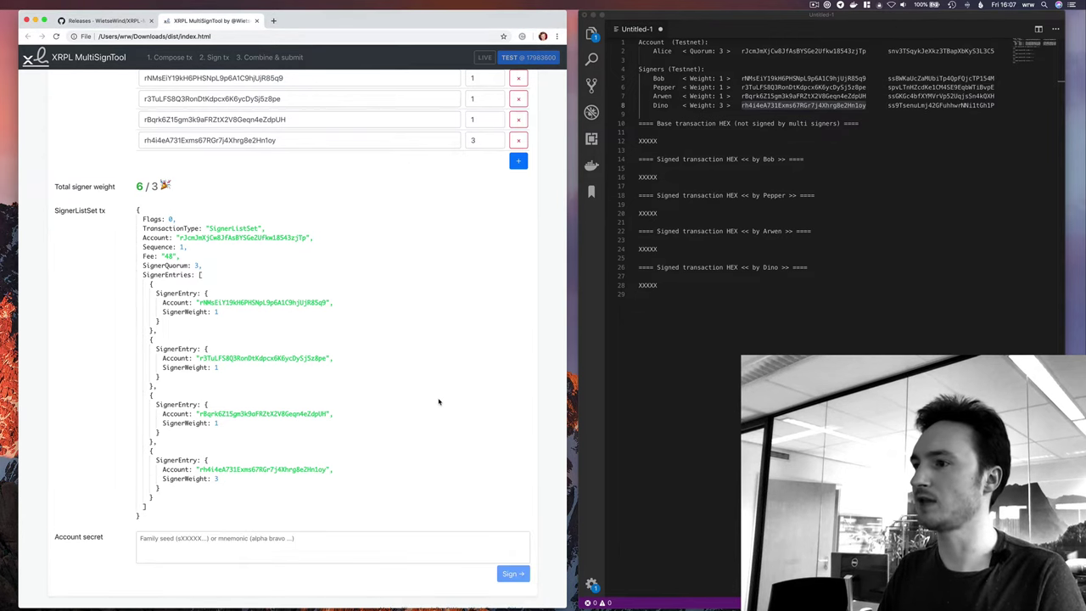
click(253, 547)
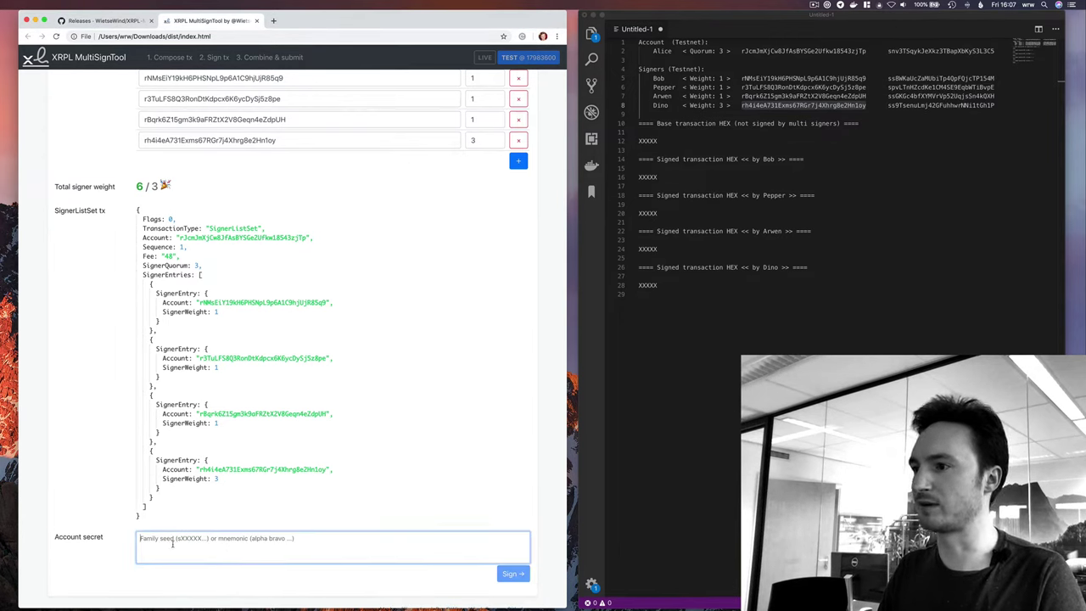
Paste the account's secret key and sign the SignerListSet transaction offline.
click(709, 281)
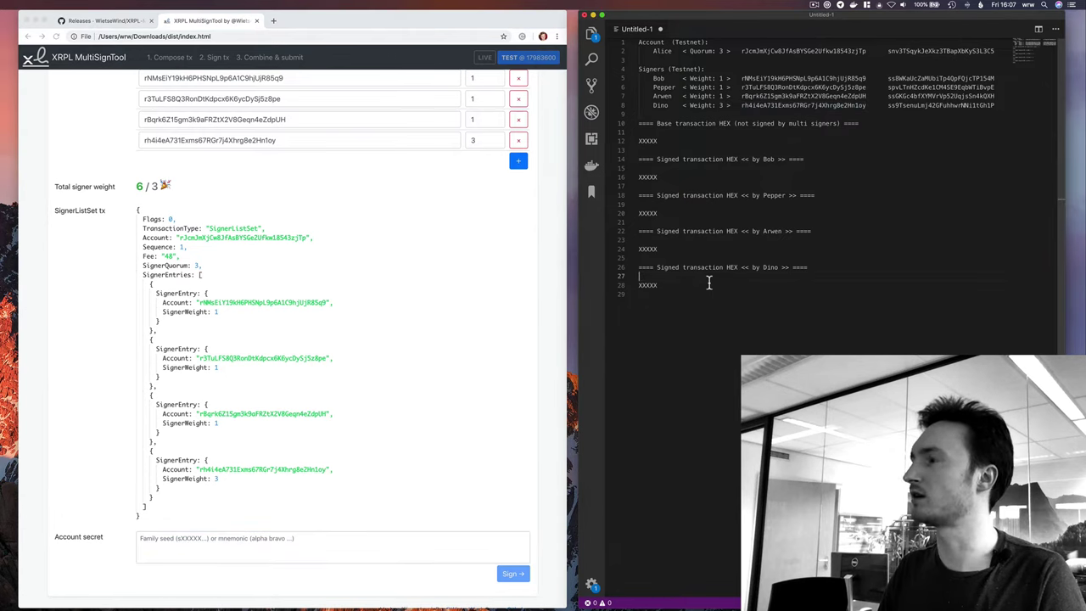
click(258, 546)
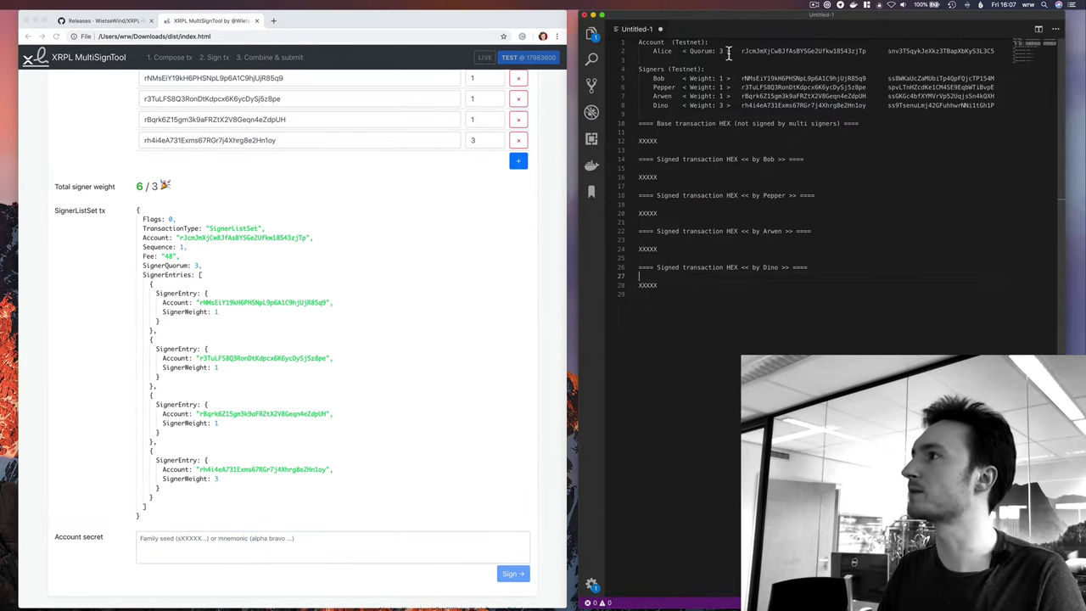
double_click(891, 51)
key(cmd+c)
click(160, 544)
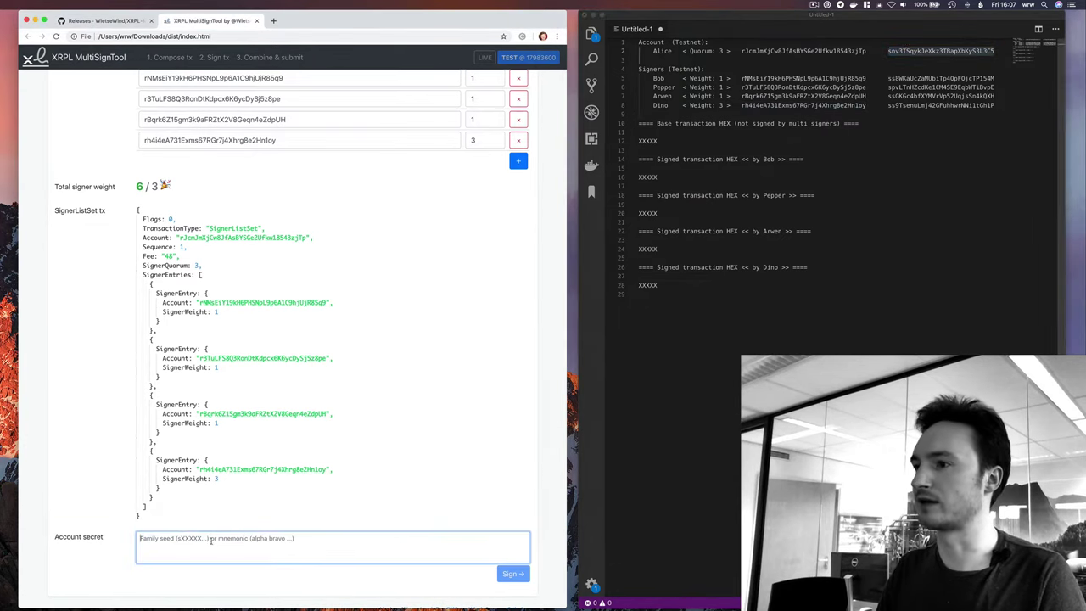
key(cmd+v)
click(513, 575)
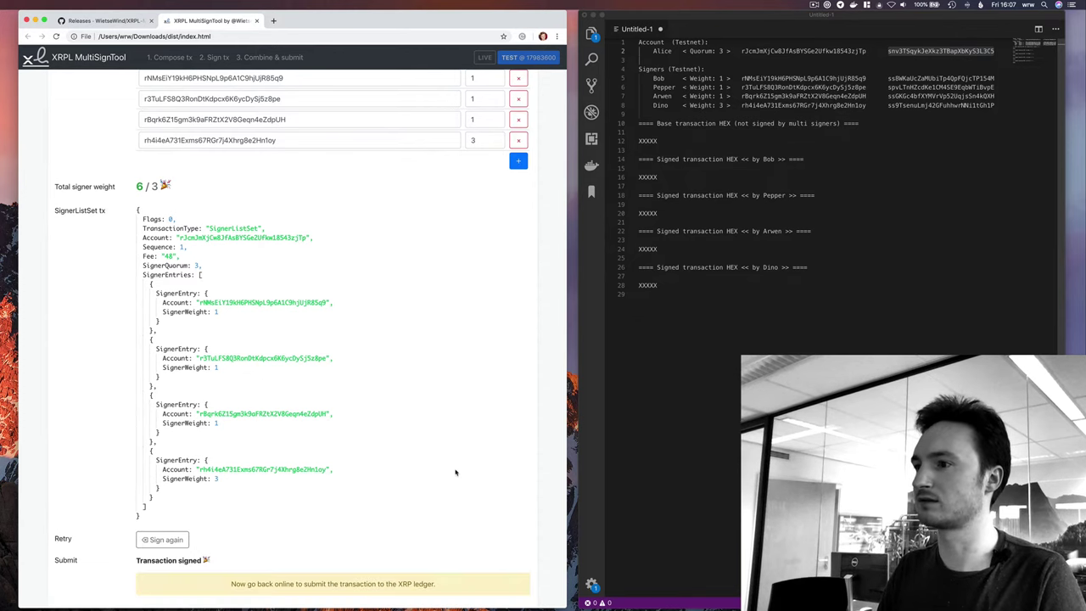
scroll(170, 526, down, 2)
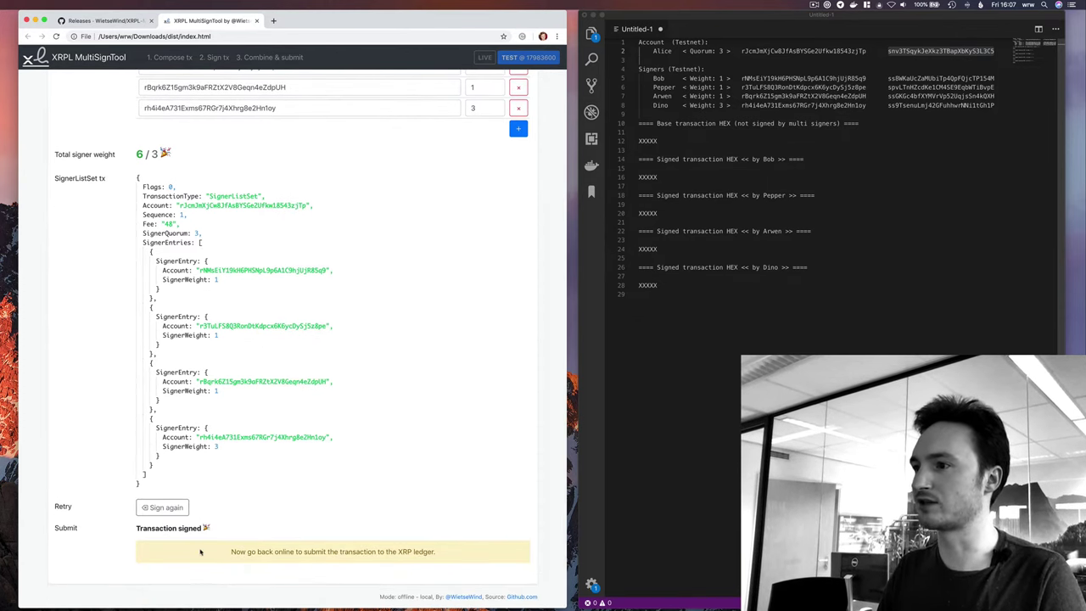
drag(200, 552, 482, 559)
click(482, 558)
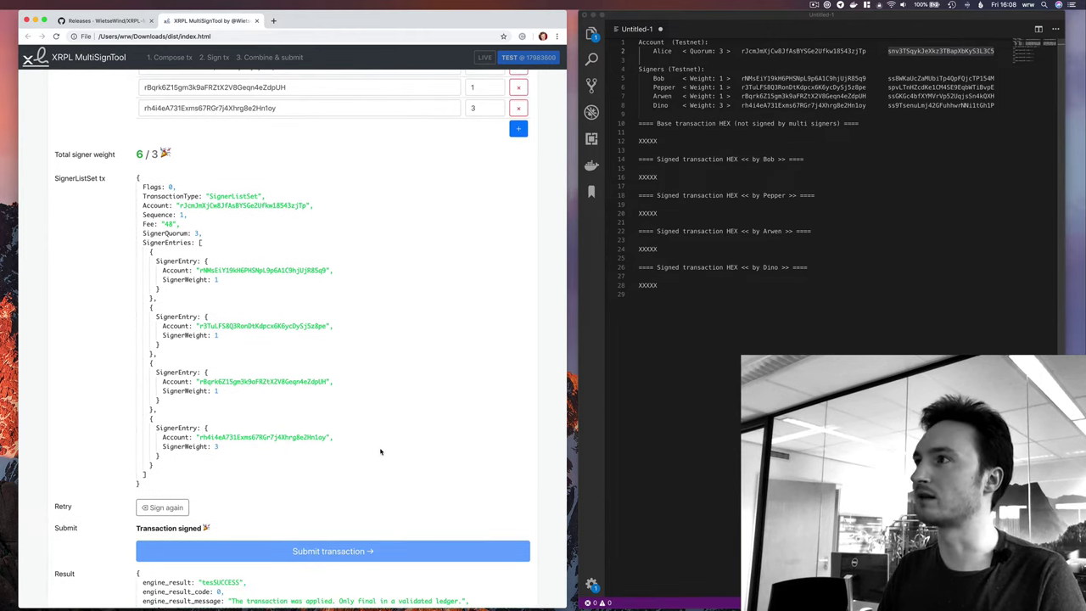
scroll(331, 528, down, 3)
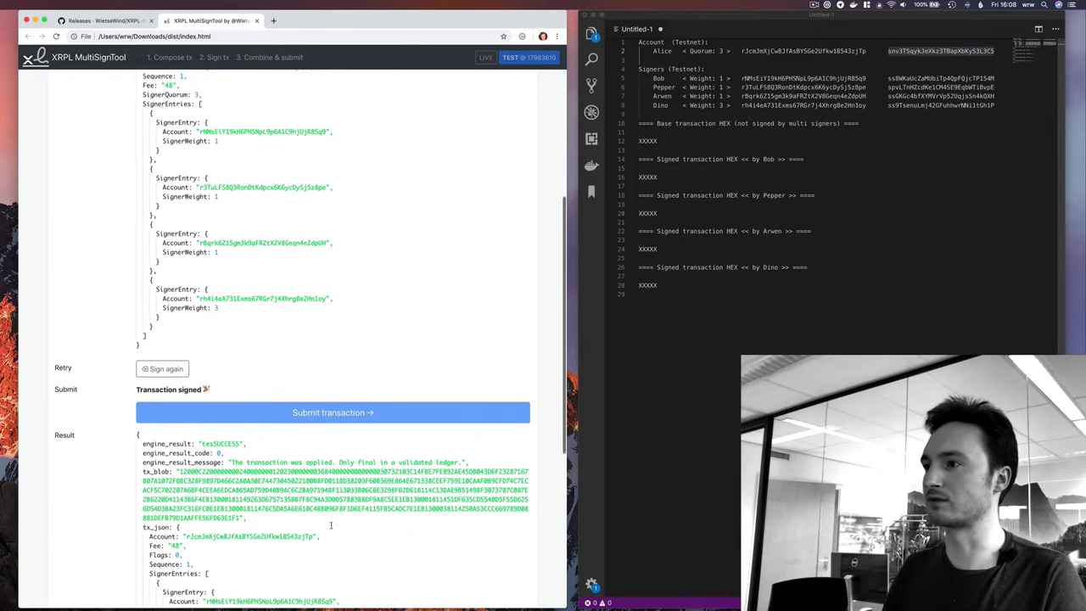
scroll(331, 529, down, 2)
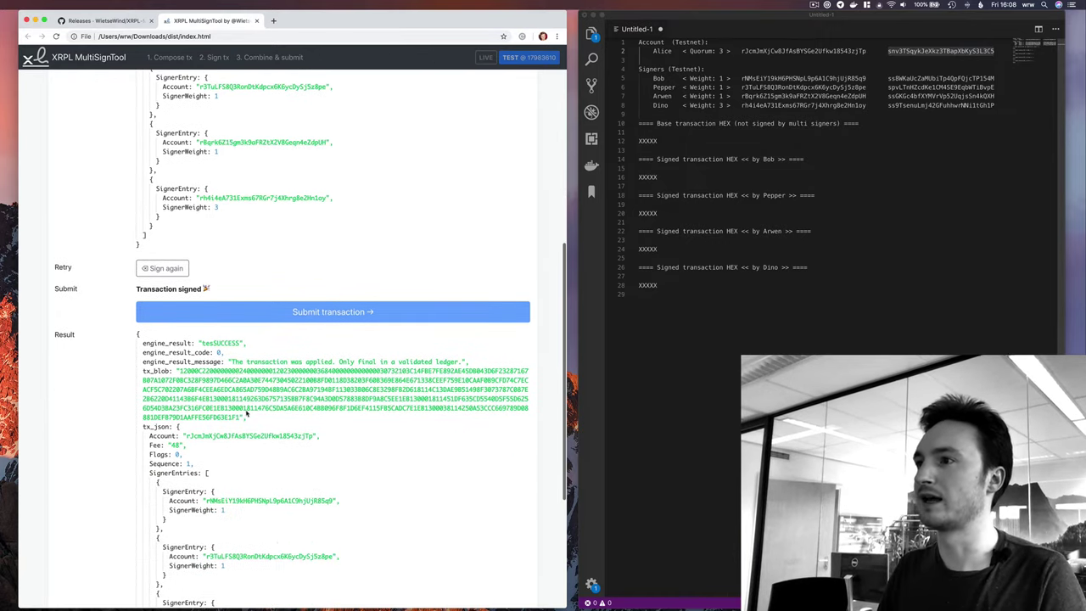
drag(203, 343, 214, 342)
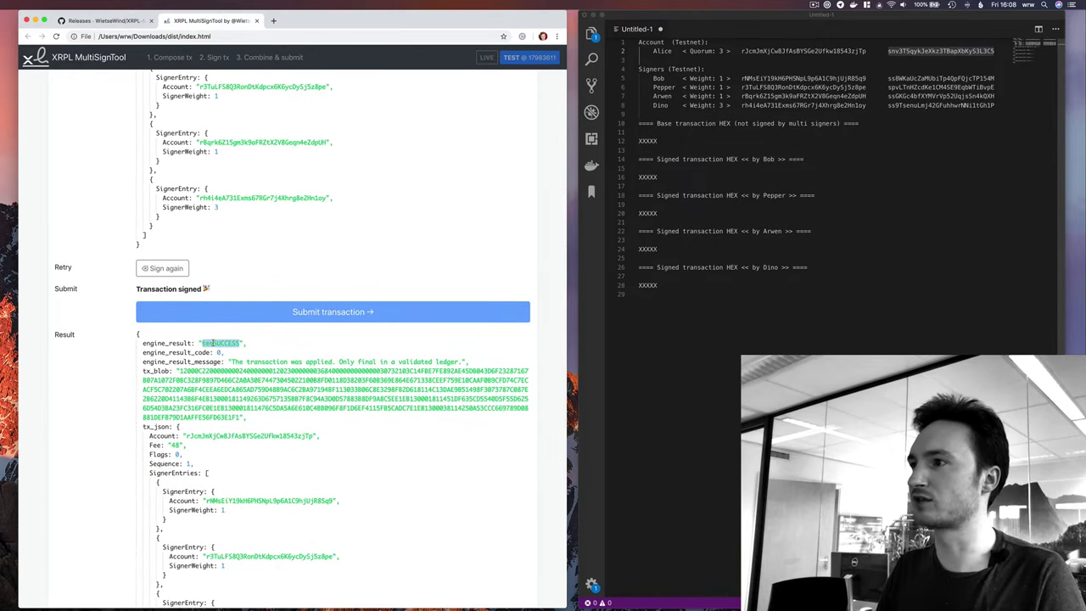
scroll(244, 371, down, 5)
double_click(201, 527)
scroll(199, 531, up, 8)
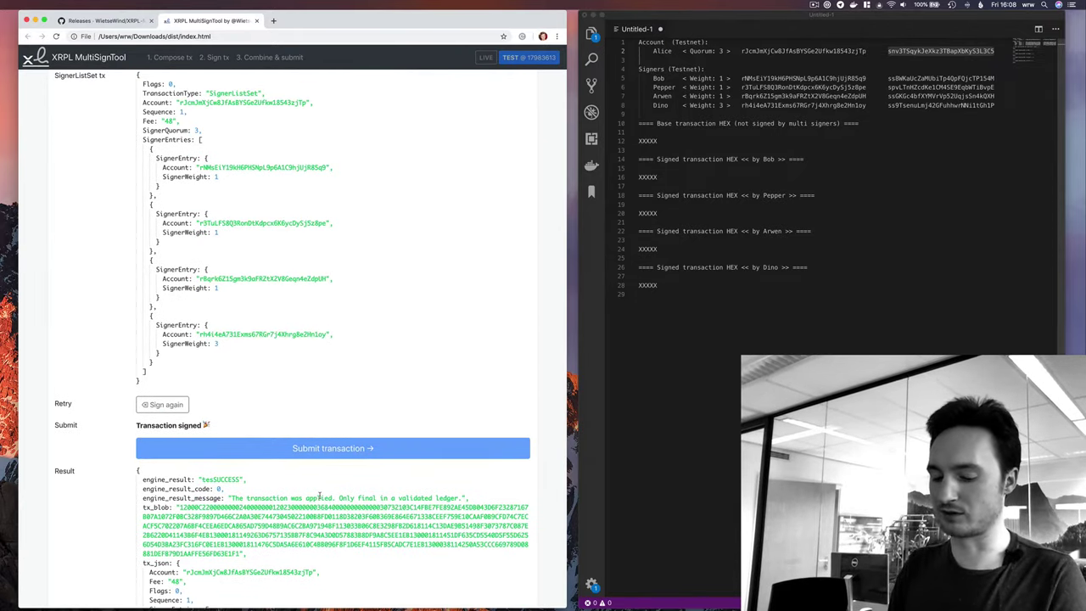
key(super+t)
text(test.bi)
Look up the transaction hash on test.bithomp.com and open its initiating account.
key(Down)
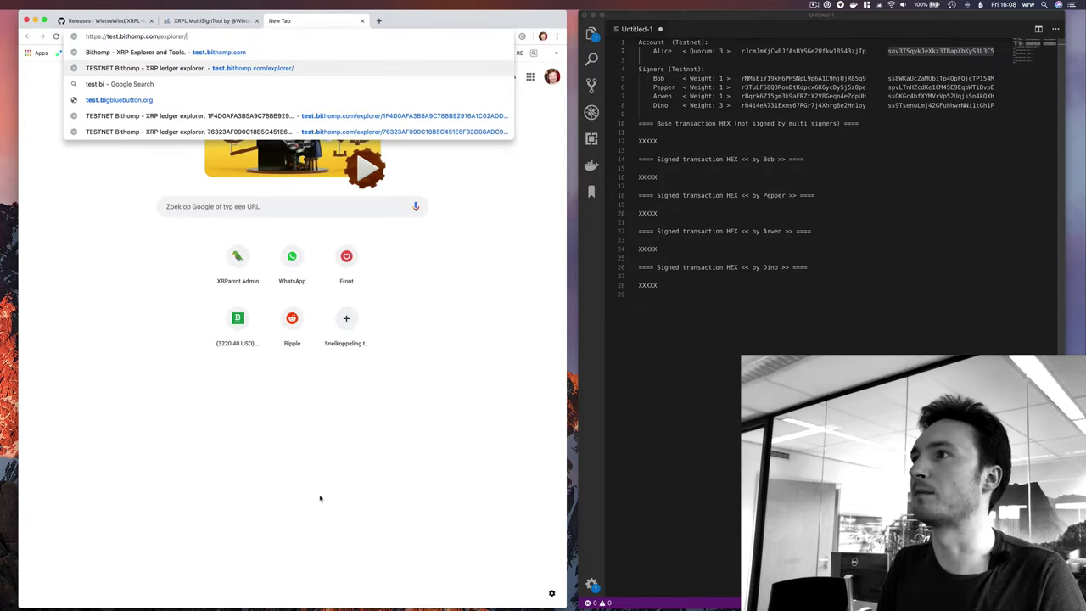
key(Up)
key(Return)
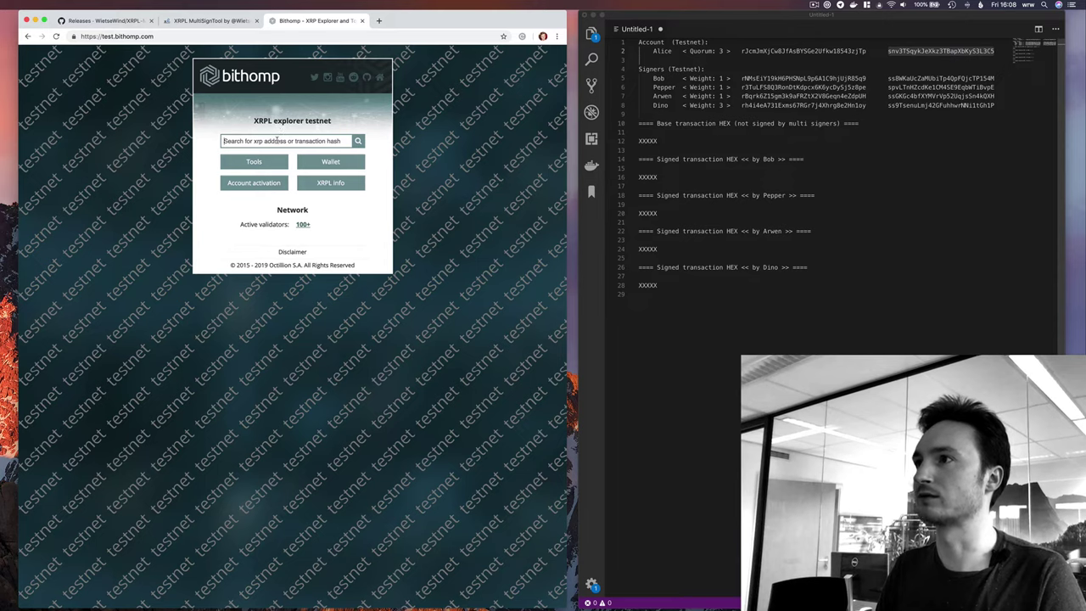
text(4384A46BEFC29FE528B22F822C48D1150CF0696EE34DCD0F09901E9CD7850684)
key(Return)
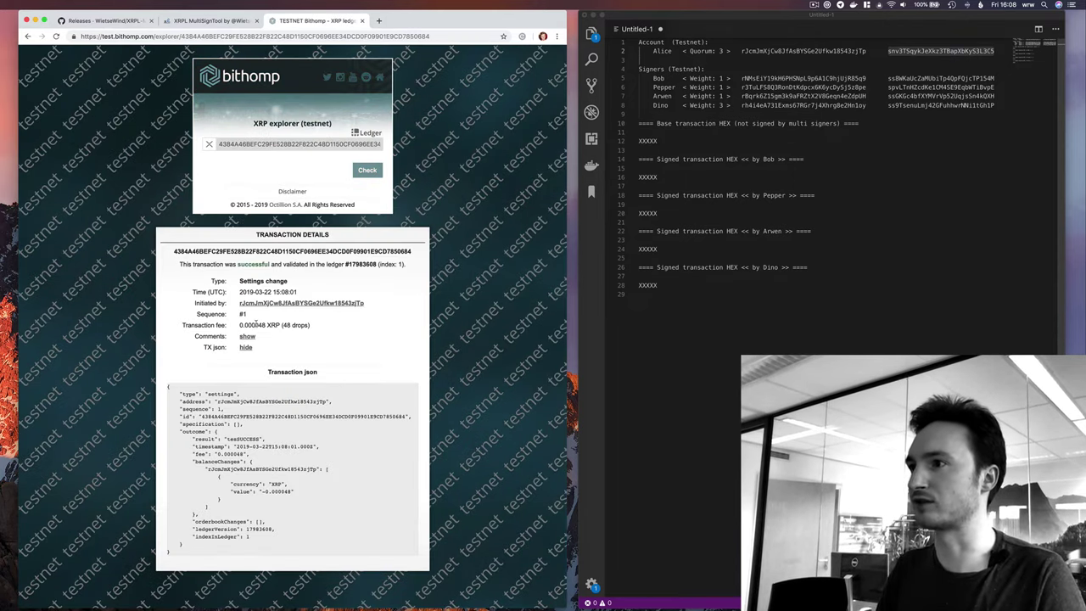
click(258, 304)
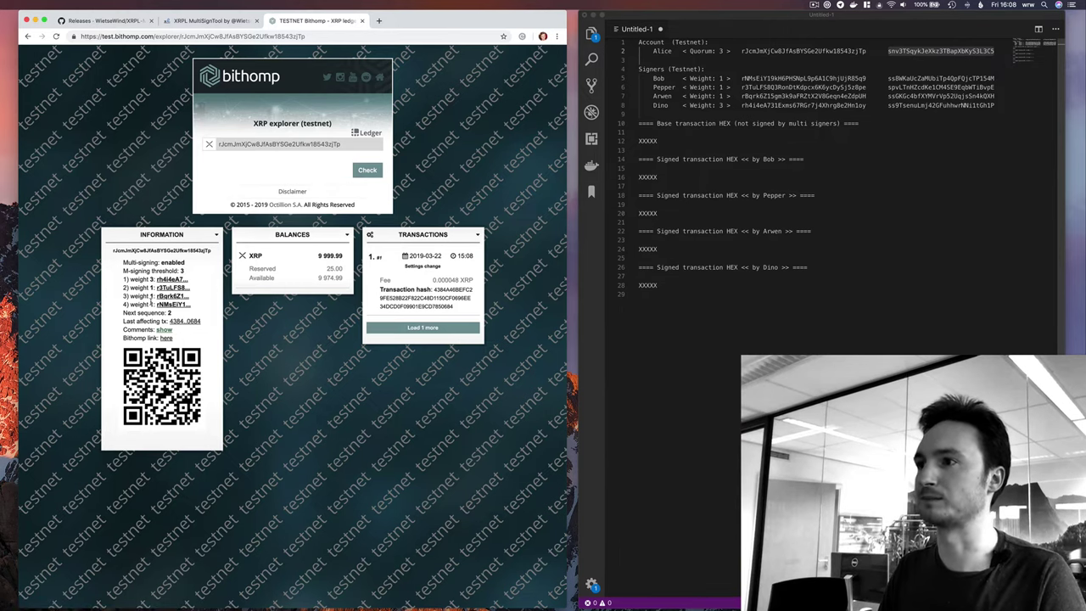
Close the explorer tab and load the account's multisign info in a new compose step.
key(super+w)
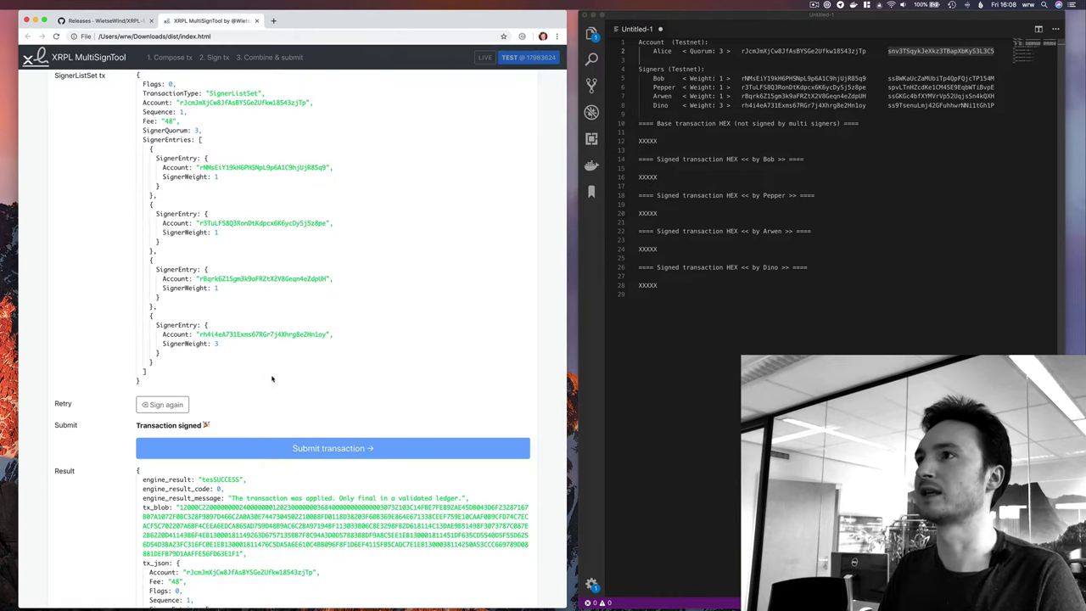
scroll(391, 274, up, 5)
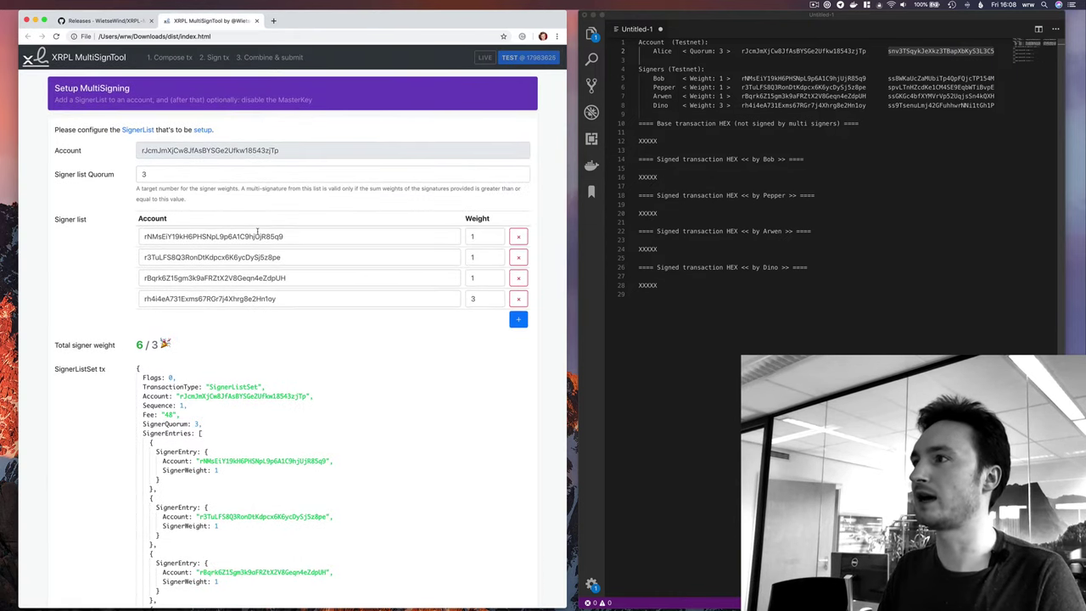
scroll(257, 230, down, 6)
scroll(296, 236, up, 6)
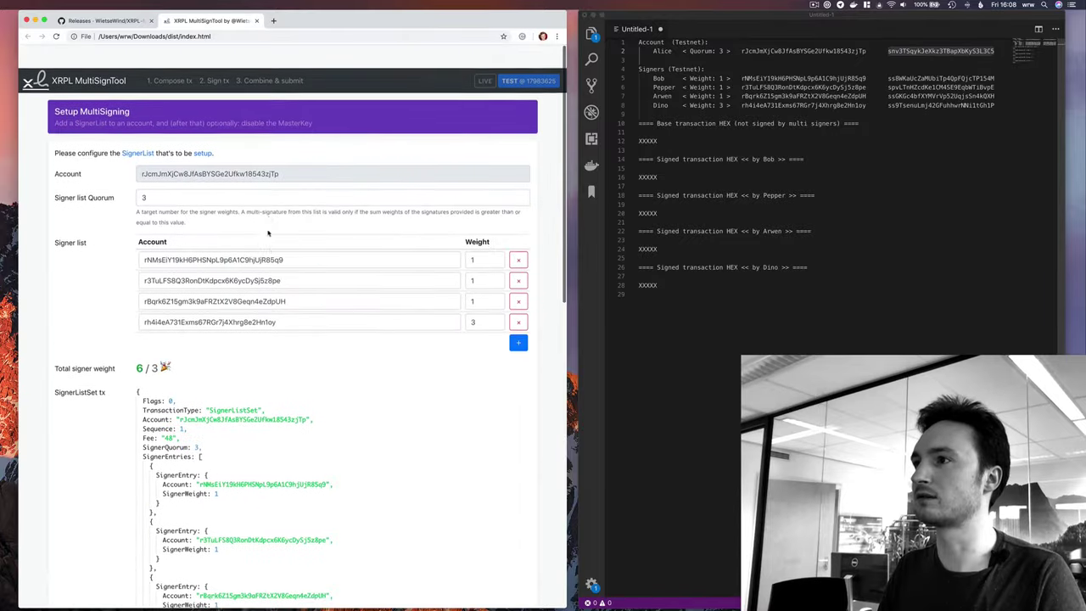
click(166, 56)
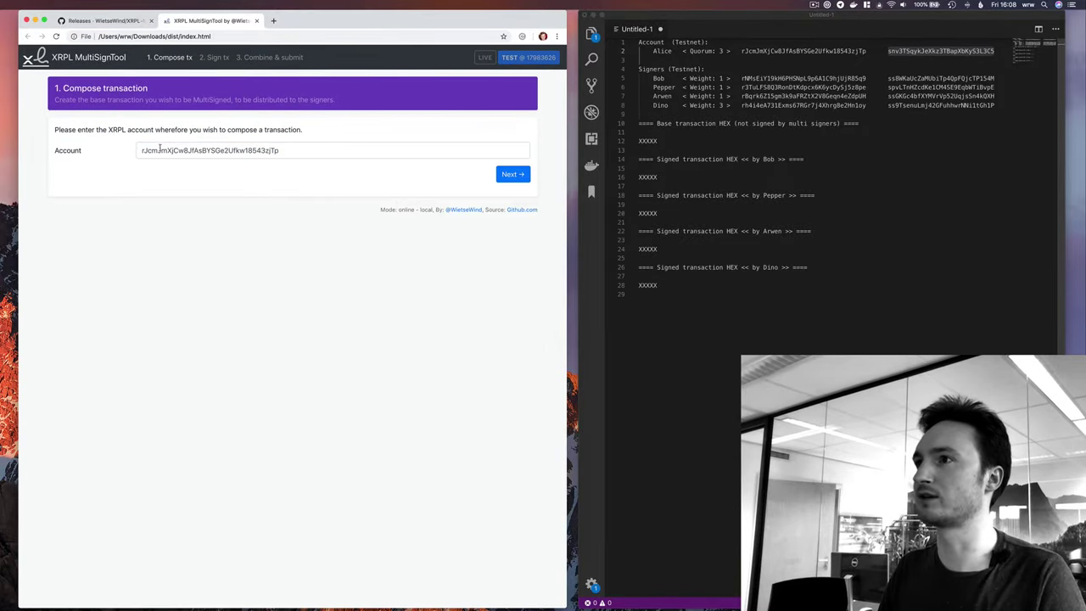
click(511, 175)
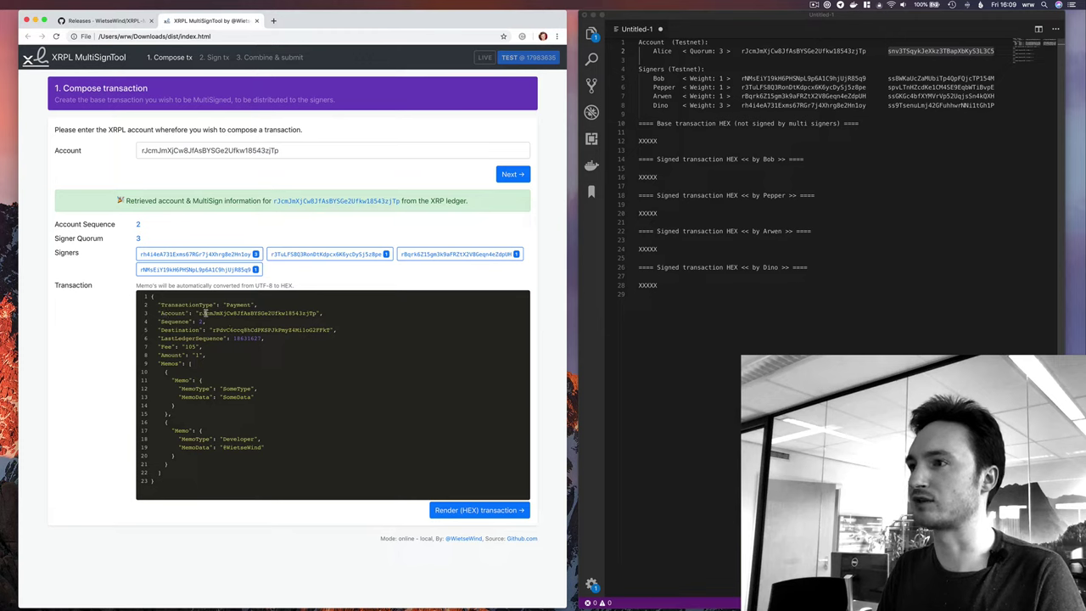
Replace the payment's Destination with the first signer's address copied from the notes.
double_click(207, 314)
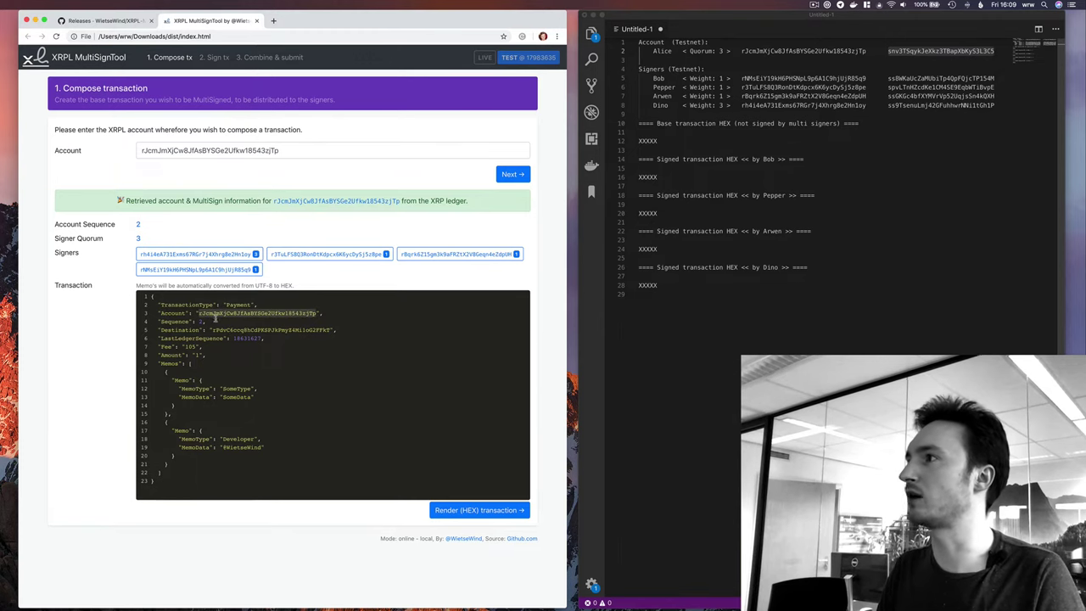
double_click(782, 78)
key(super+c)
double_click(247, 330)
key(super+v)
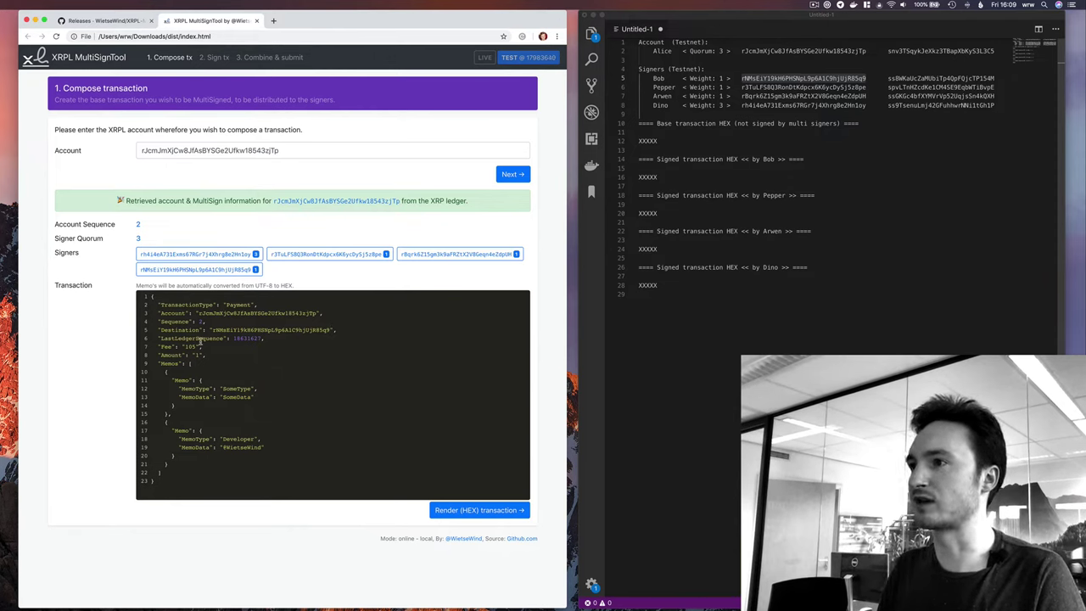
Delete the LastLedgerSequence line from the Payment JSON.
double_click(239, 339)
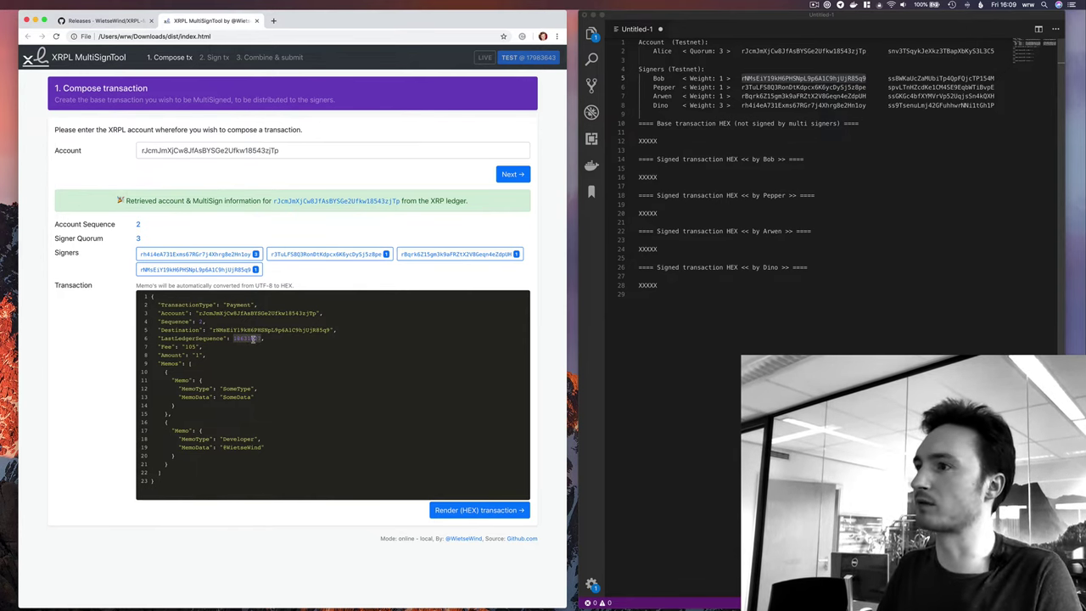
triple_click(252, 338)
key(BackSpace)
key(BackSpace)
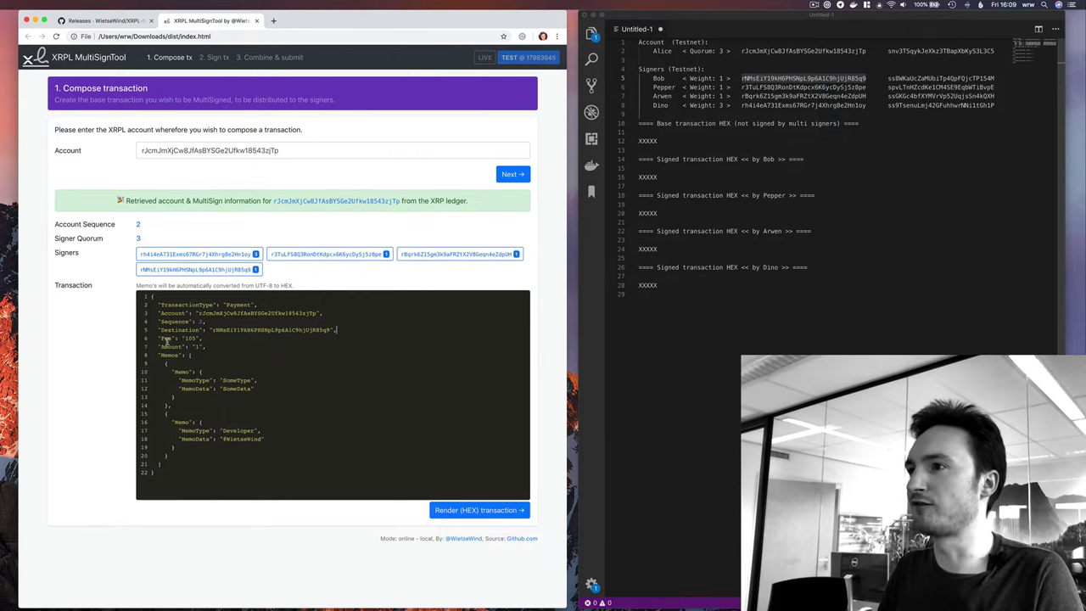
drag(161, 339, 206, 339)
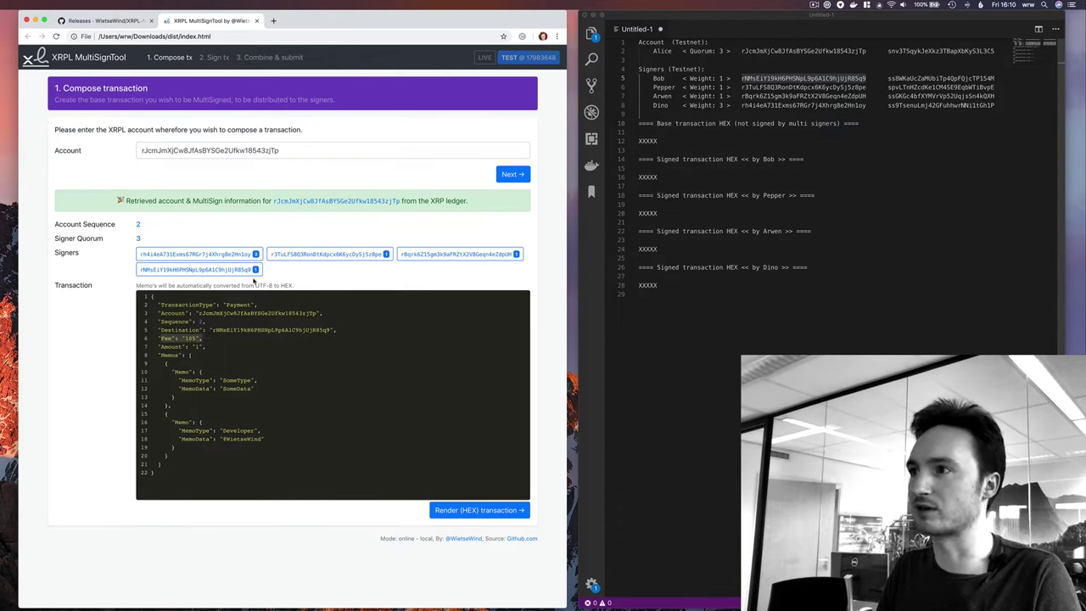
click(205, 346)
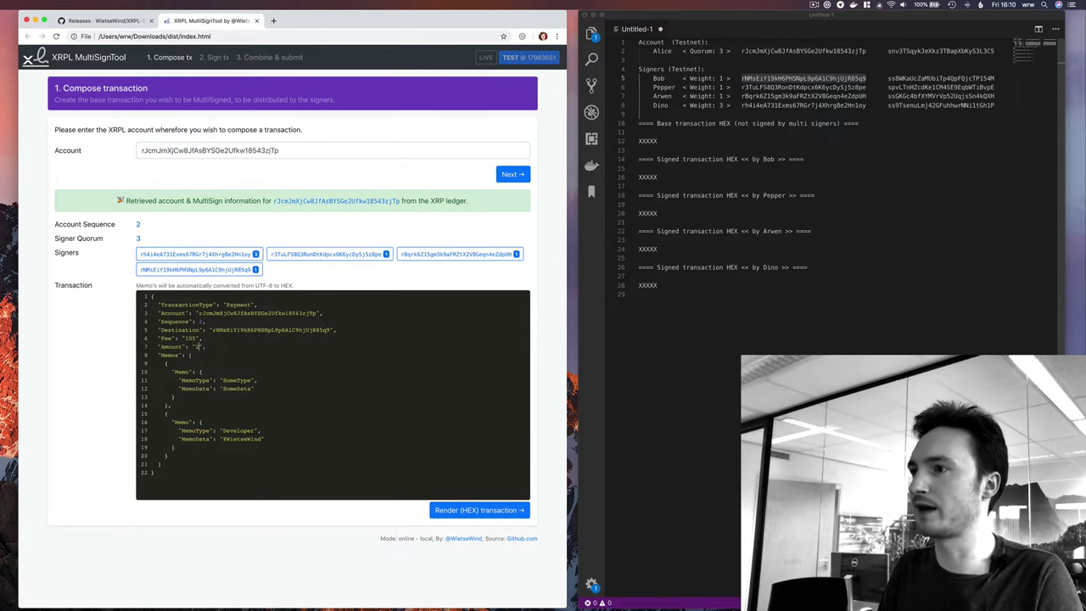
text(1000000000)
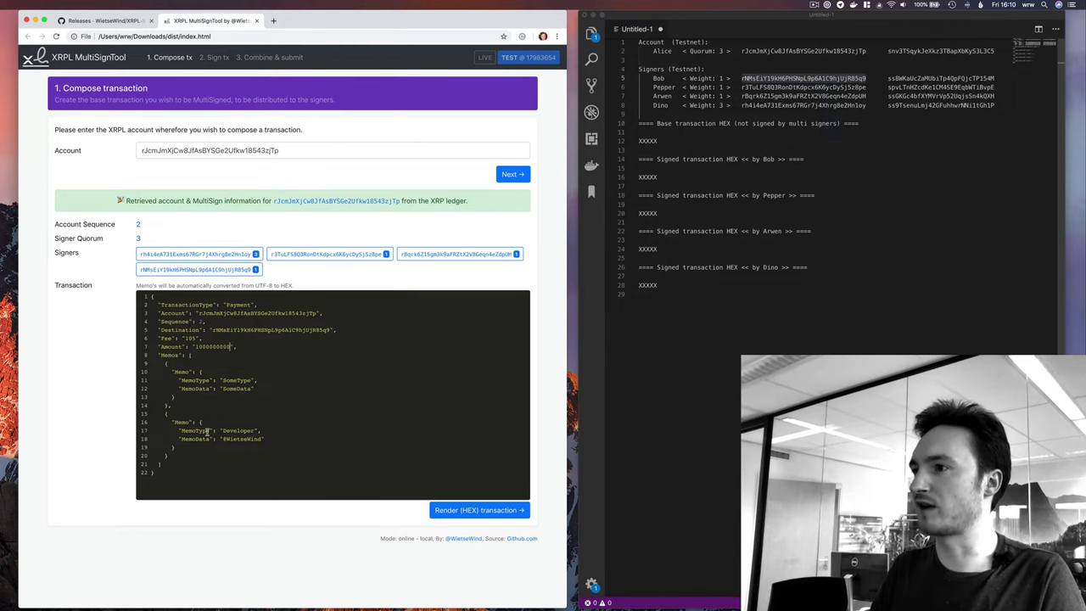
click(181, 356)
double_click(231, 381)
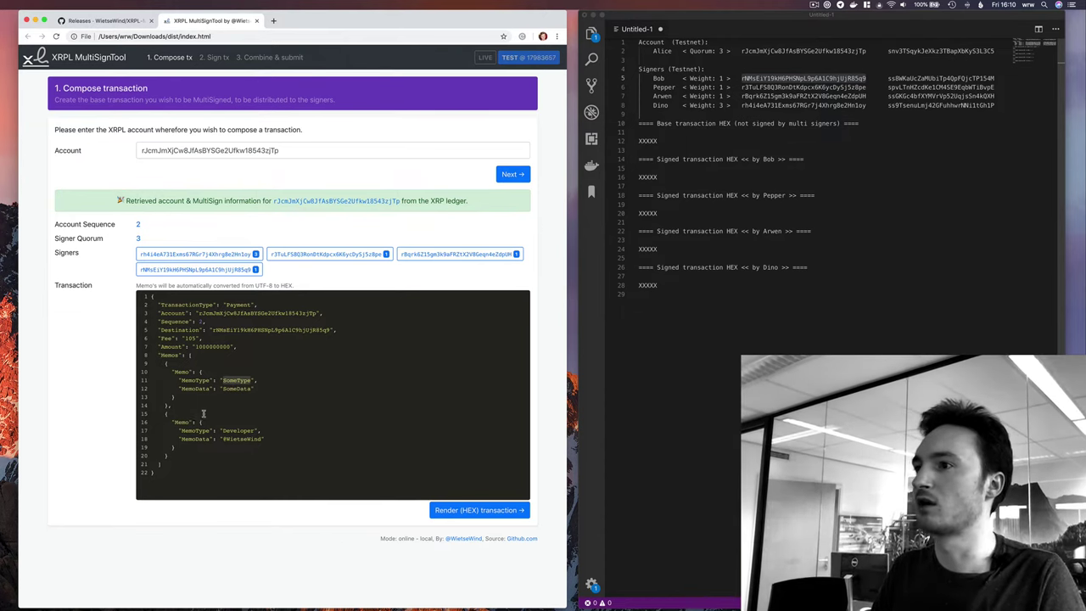
click(158, 416)
drag(159, 415, 144, 455)
key(BackSpace)
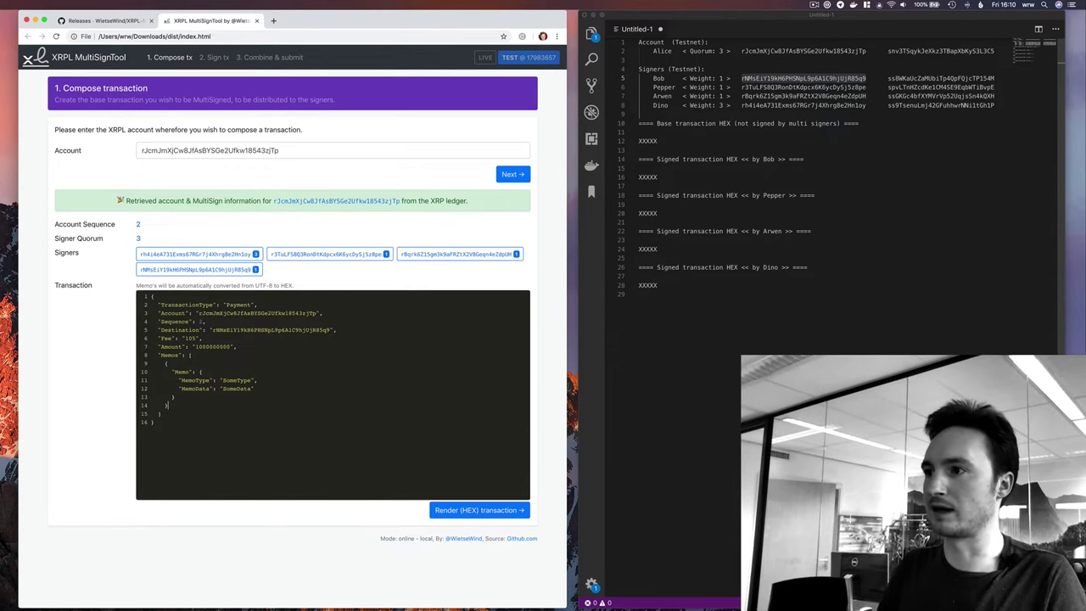
Set the memo type to SampleMemo with a short greeting as data, then render the HEX.
double_click(237, 381)
text(SampleMemo)
double_click(246, 389)
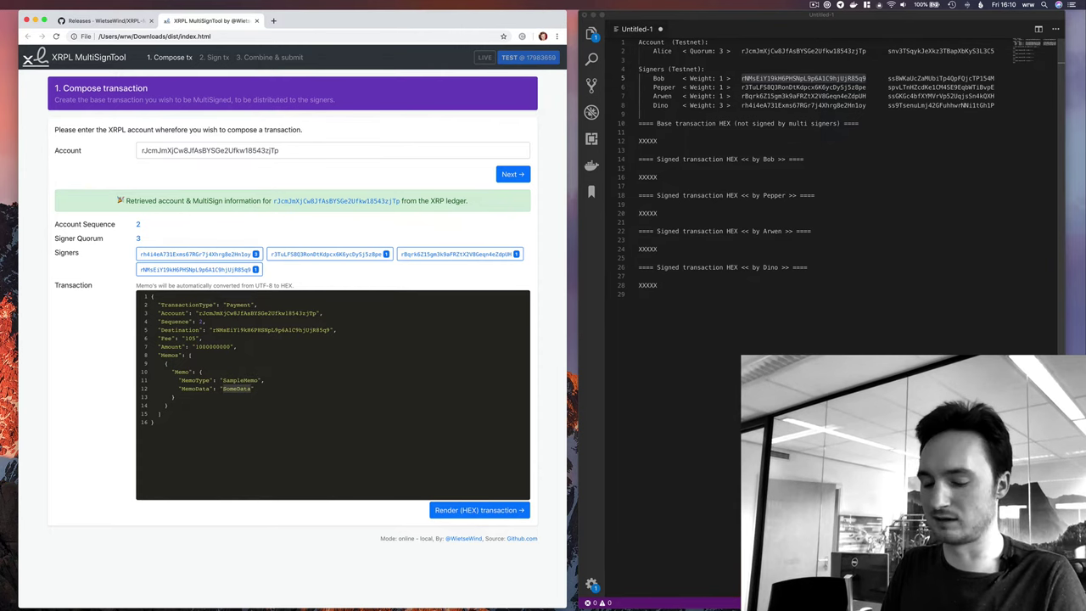
text(S)
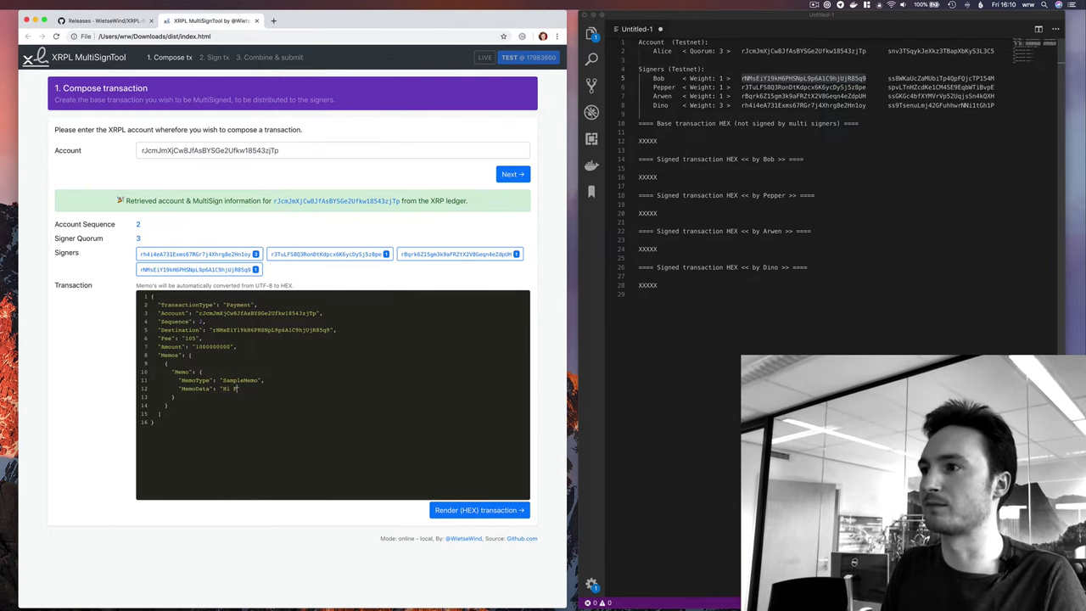
text(i from Wietse)
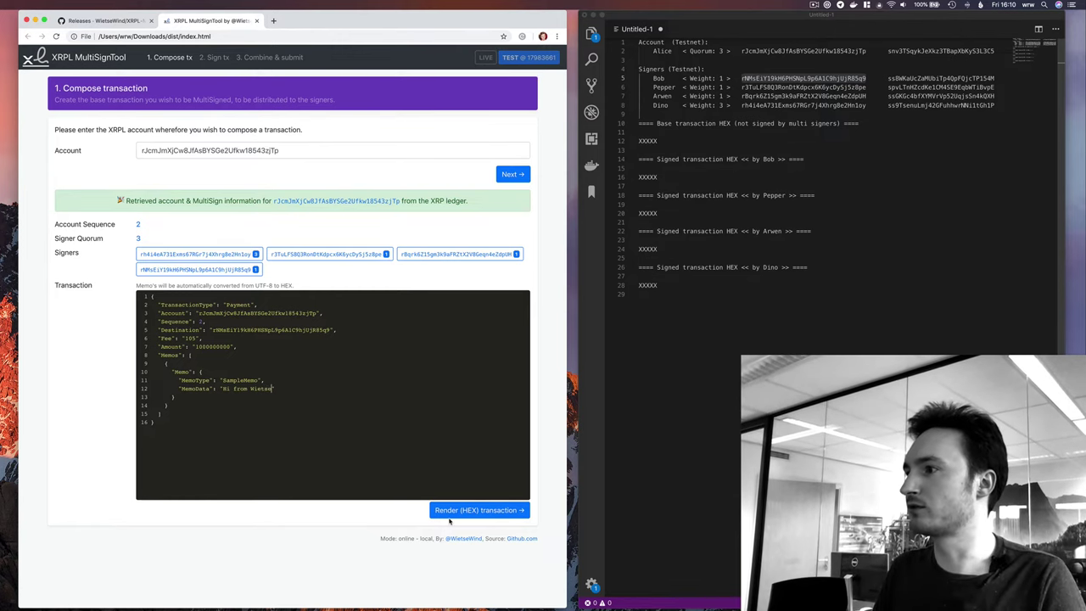
click(480, 511)
Paste the rendered base transaction HEX over the placeholder under the unsigned base heading.
scroll(480, 515, down, 2)
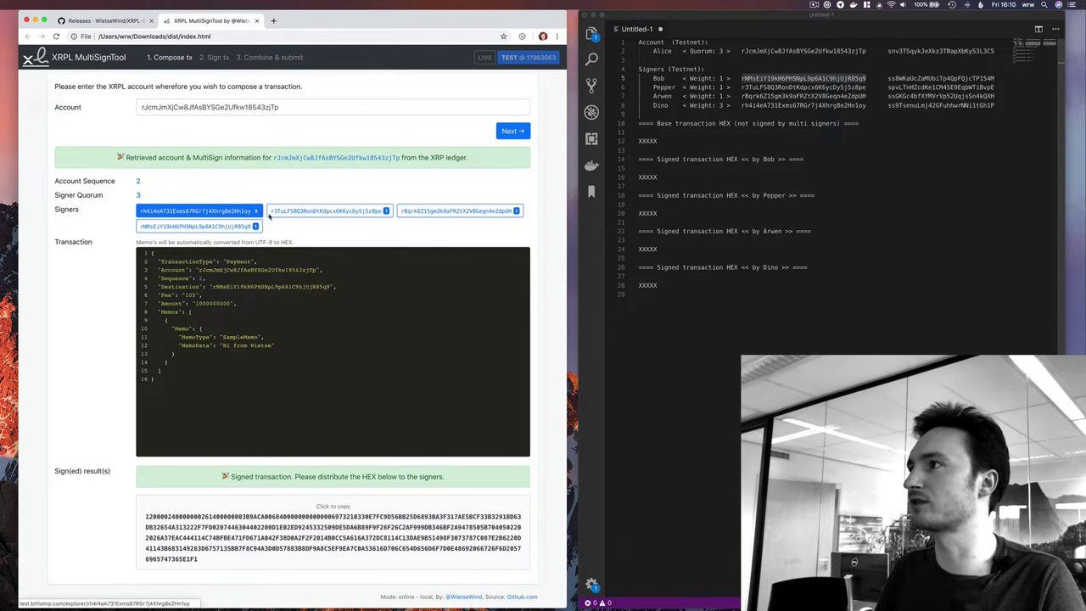
click(353, 538)
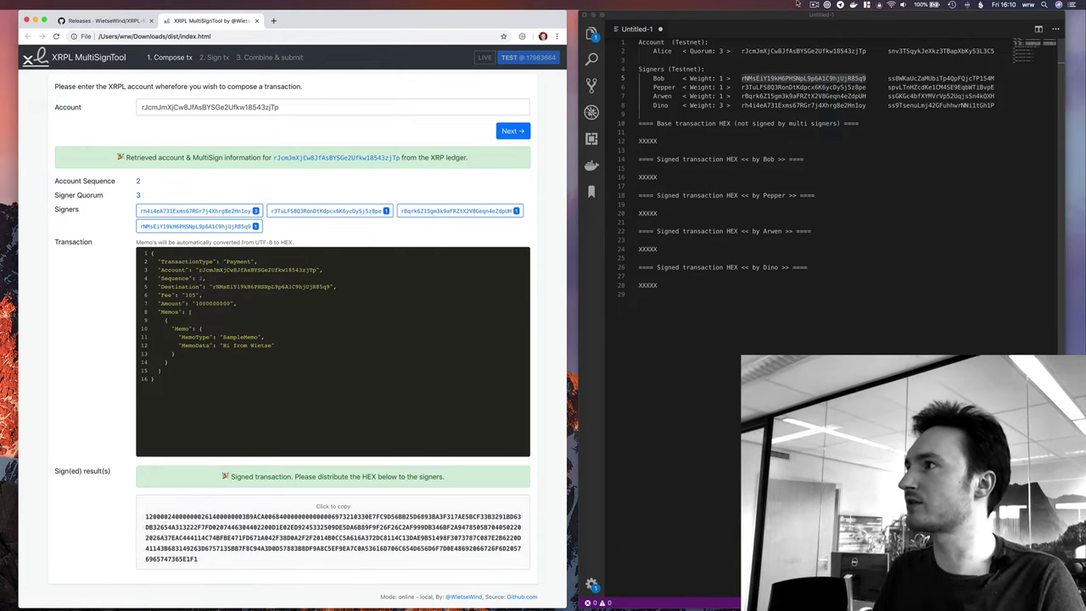
click(674, 151)
double_click(645, 143)
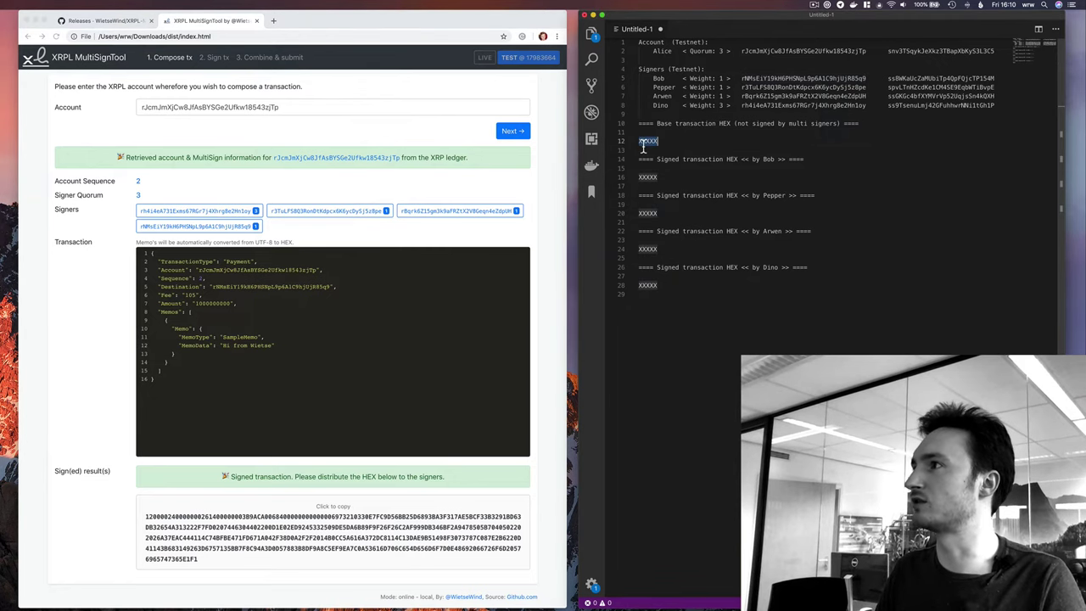
key(super+v)
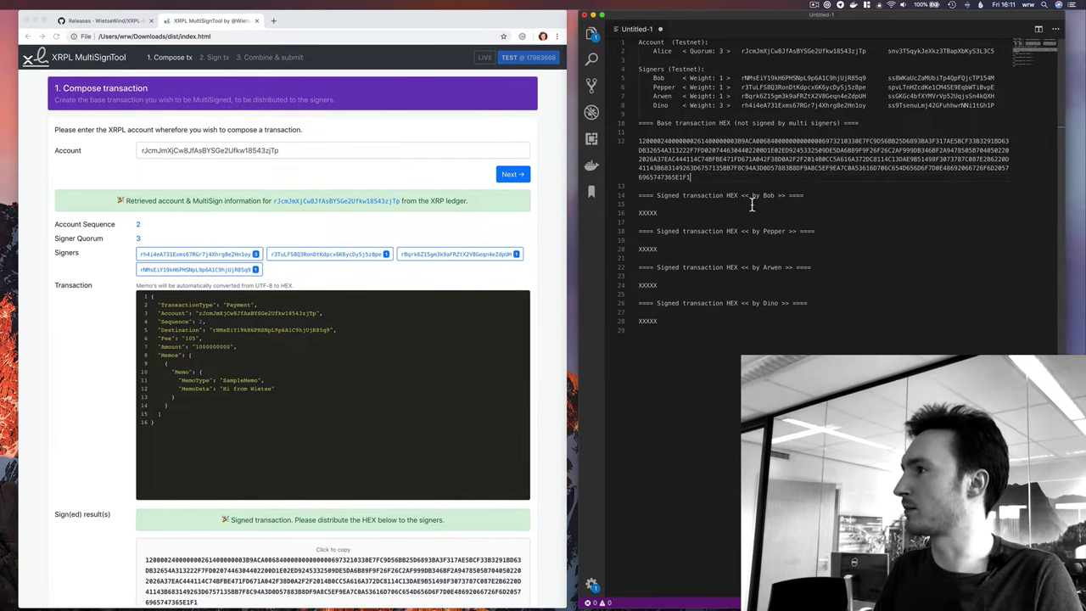
click(214, 56)
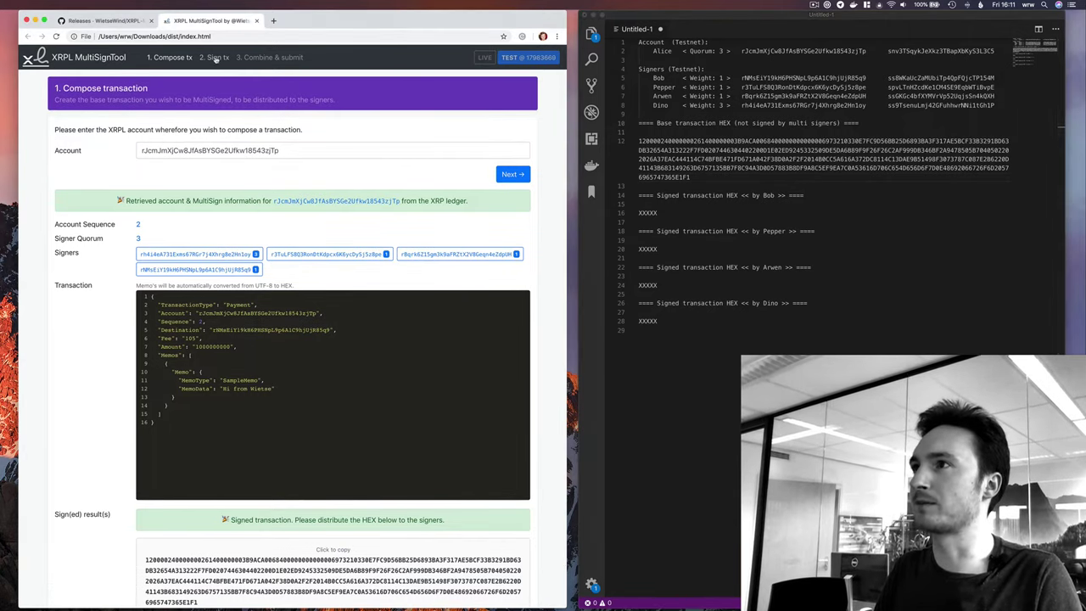
Paste the base transaction HEX into the signing page and decode it.
triple_click(710, 157)
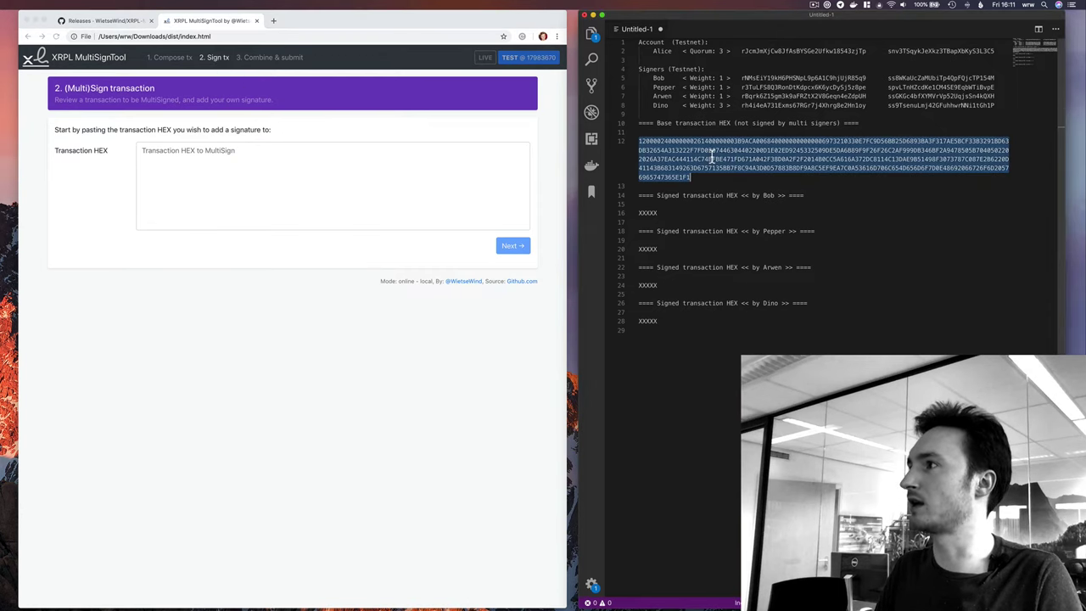
click(265, 175)
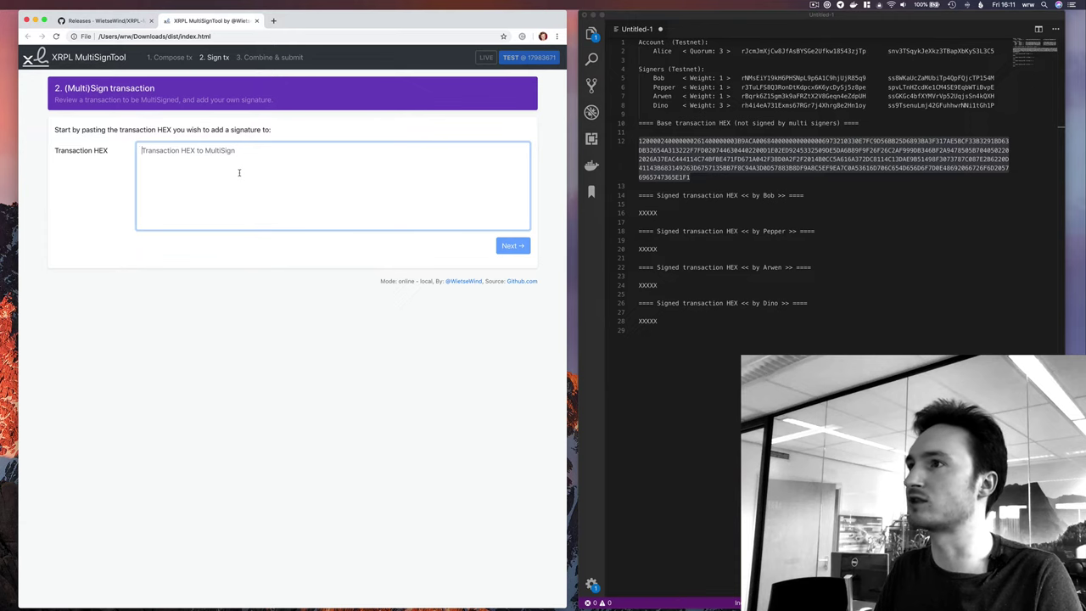
key(super+v)
click(519, 247)
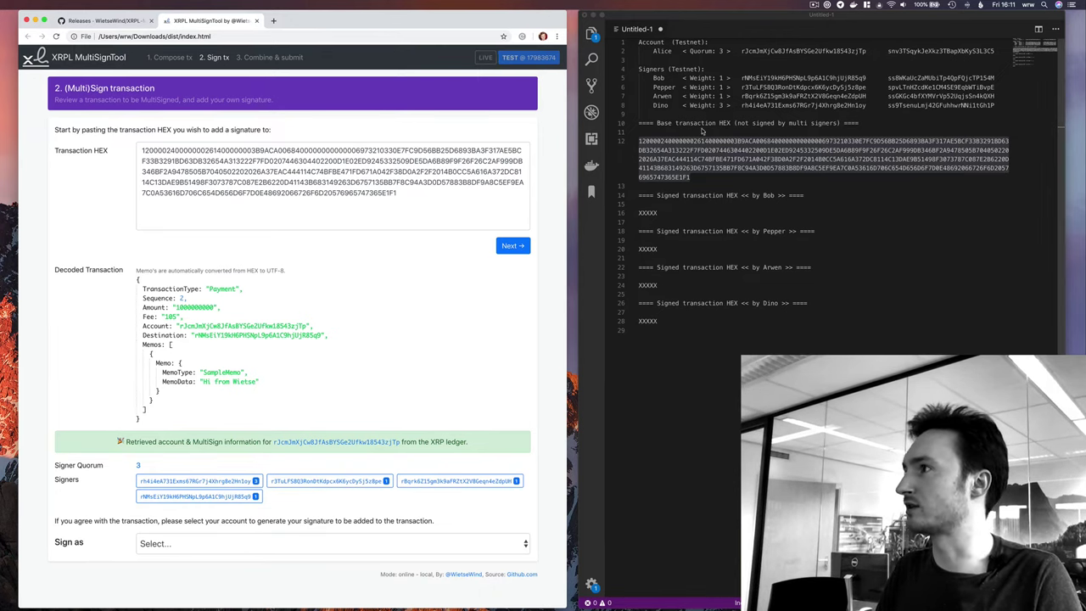
click(666, 158)
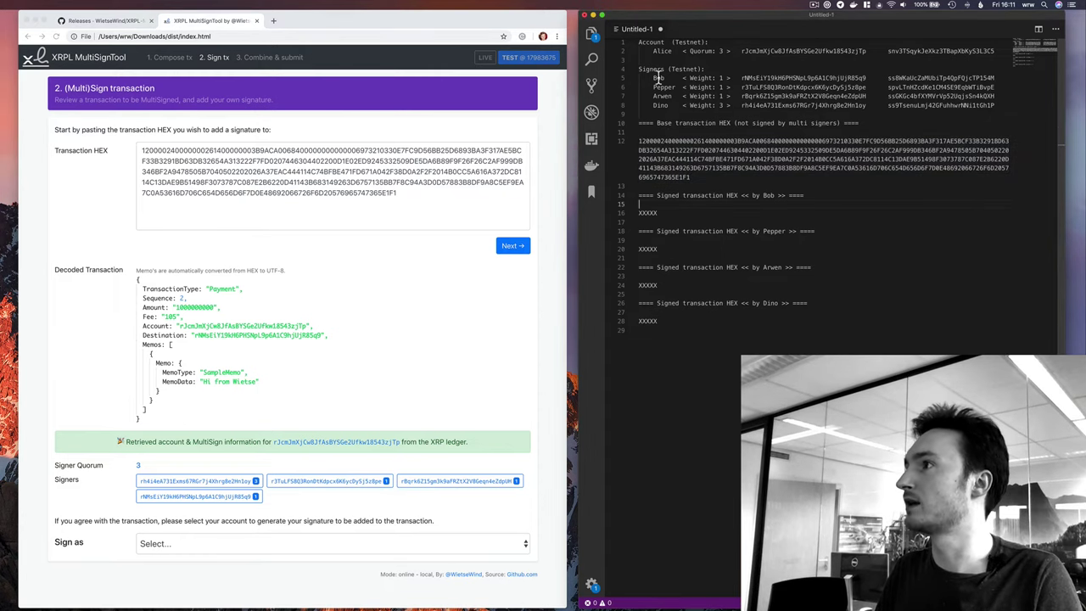
drag(654, 78, 996, 78)
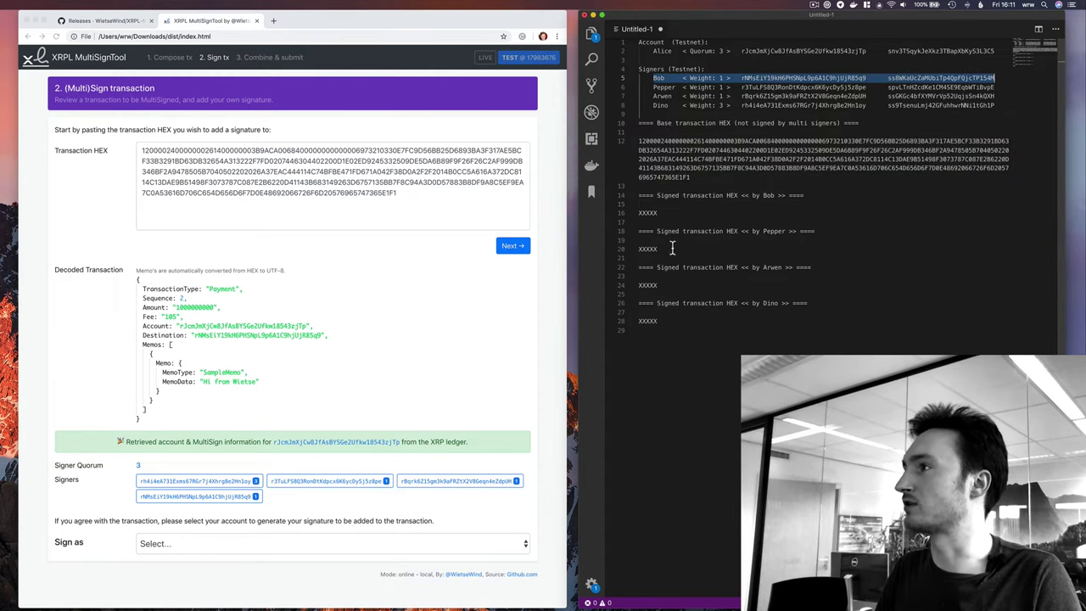
Choose the fourth listed account in Sign as and disconnect Wi-Fi.
click(229, 543)
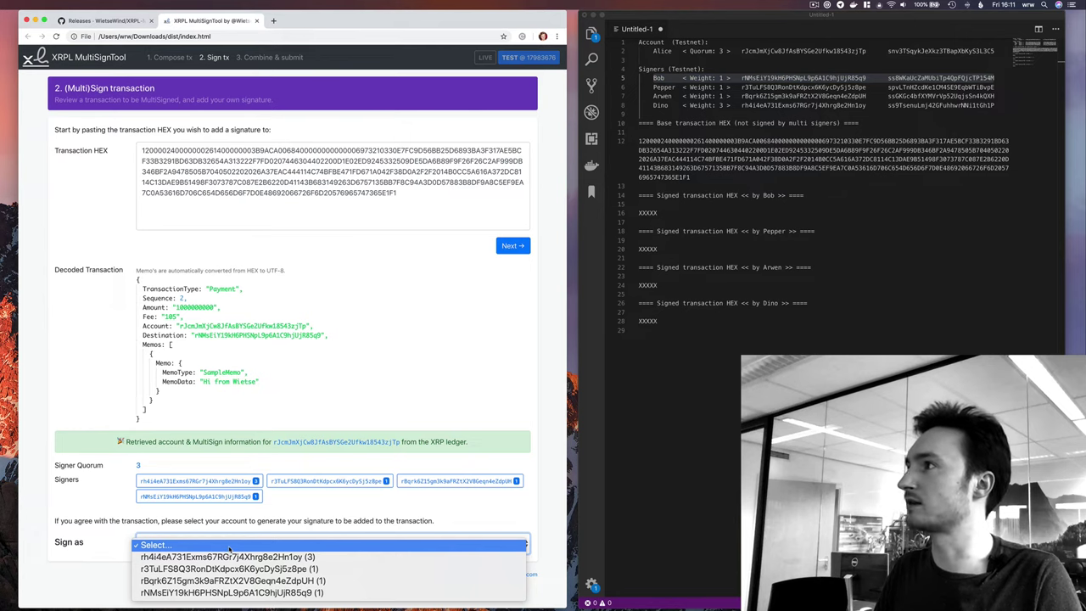
key(Down)
key(Down)
key(Down)
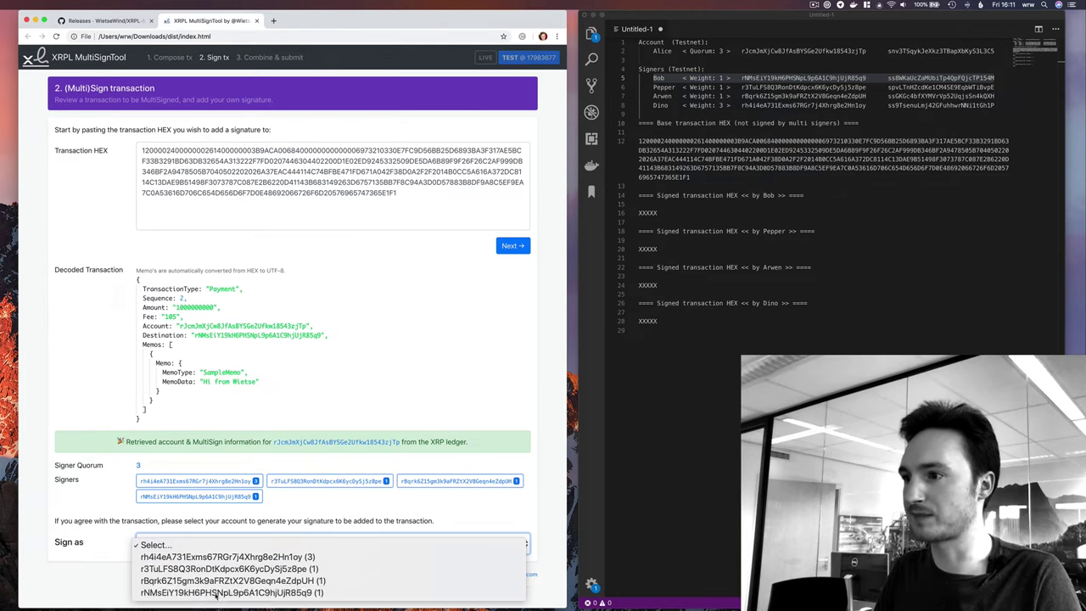
key(Return)
scroll(224, 563, down, 1)
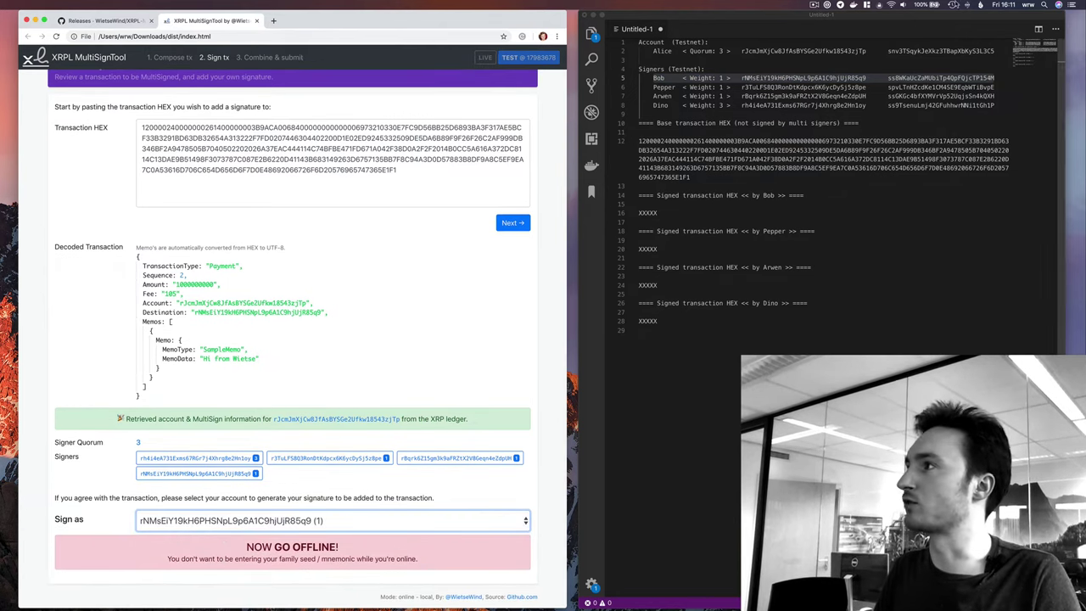
click(893, 6)
click(472, 440)
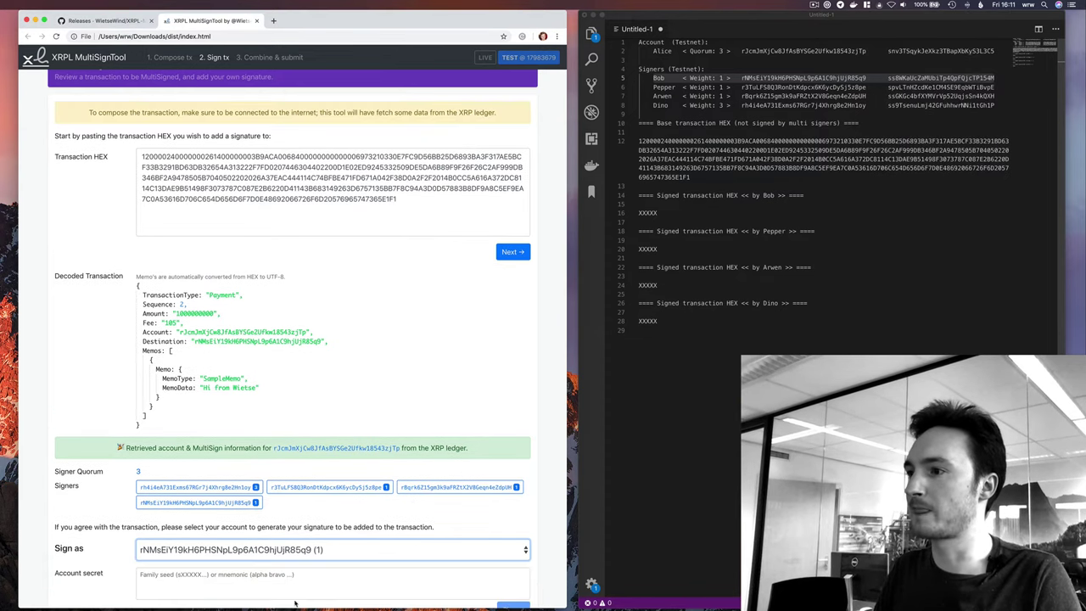
Sign with the first signer's secret from the notes and copy the signed HEX.
double_click(950, 79)
key(cmd+c)
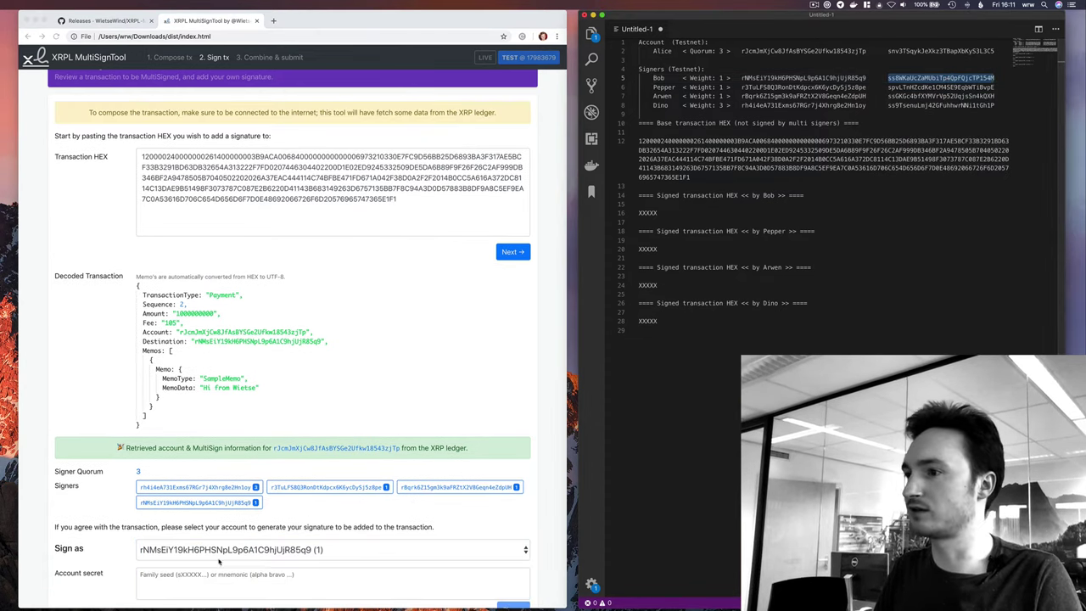
click(255, 577)
key(cmd+v)
scroll(263, 456, down, 1)
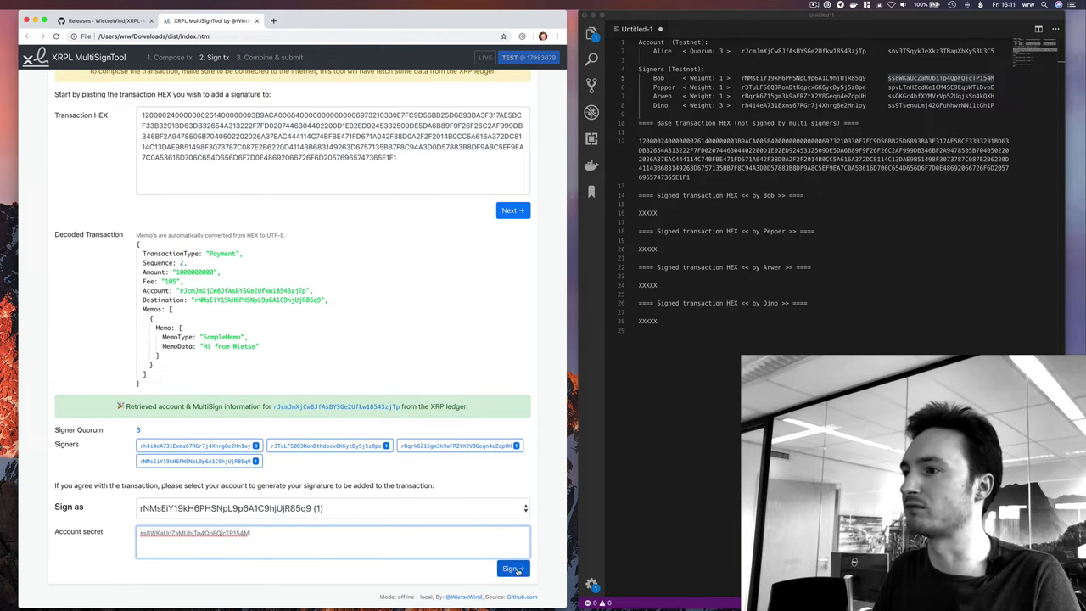
click(512, 568)
scroll(227, 522, down, 3)
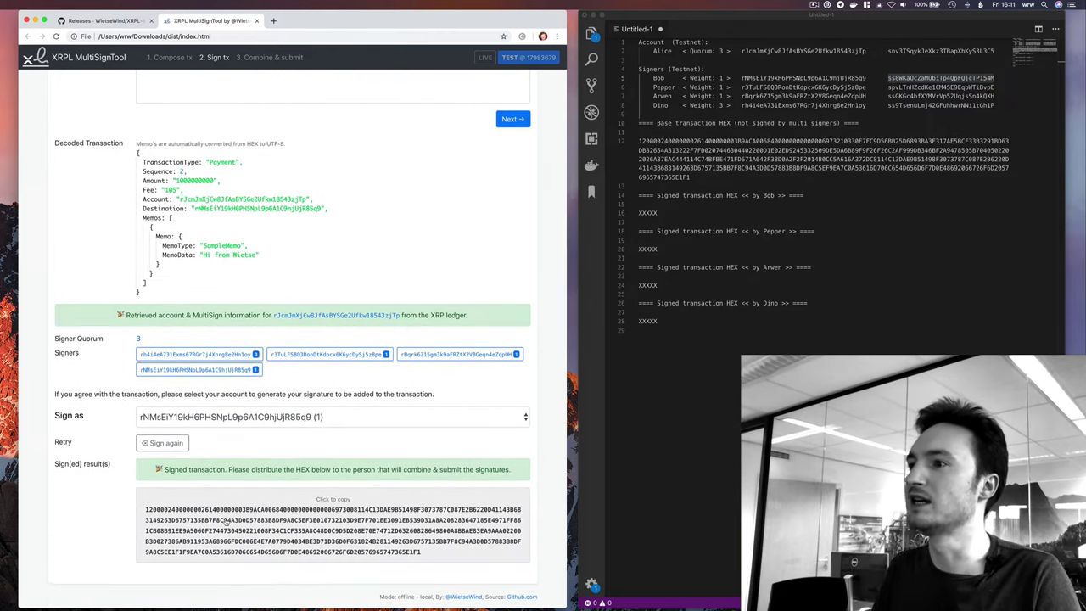
click(186, 488)
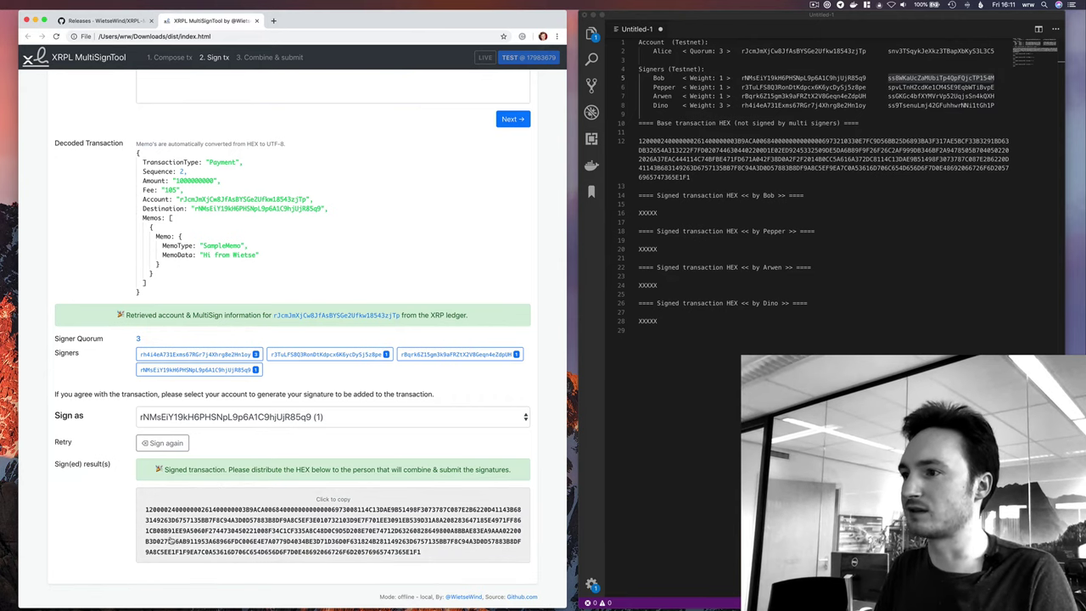
Paste the first signer's signed HEX over the placeholder under its heading.
drag(638, 213, 670, 217)
key(super+v)
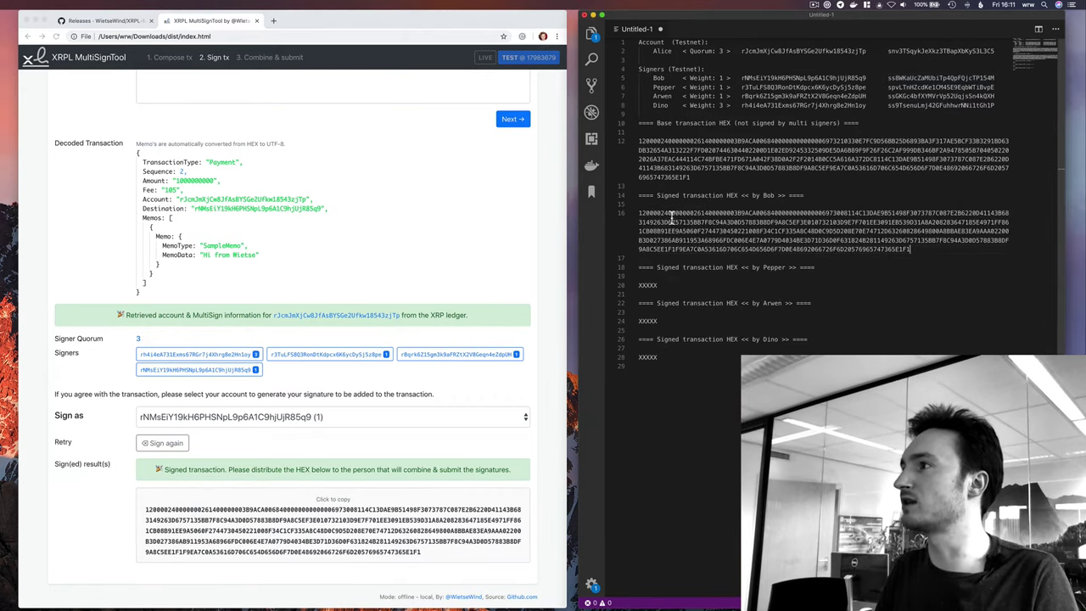
drag(919, 251, 639, 213)
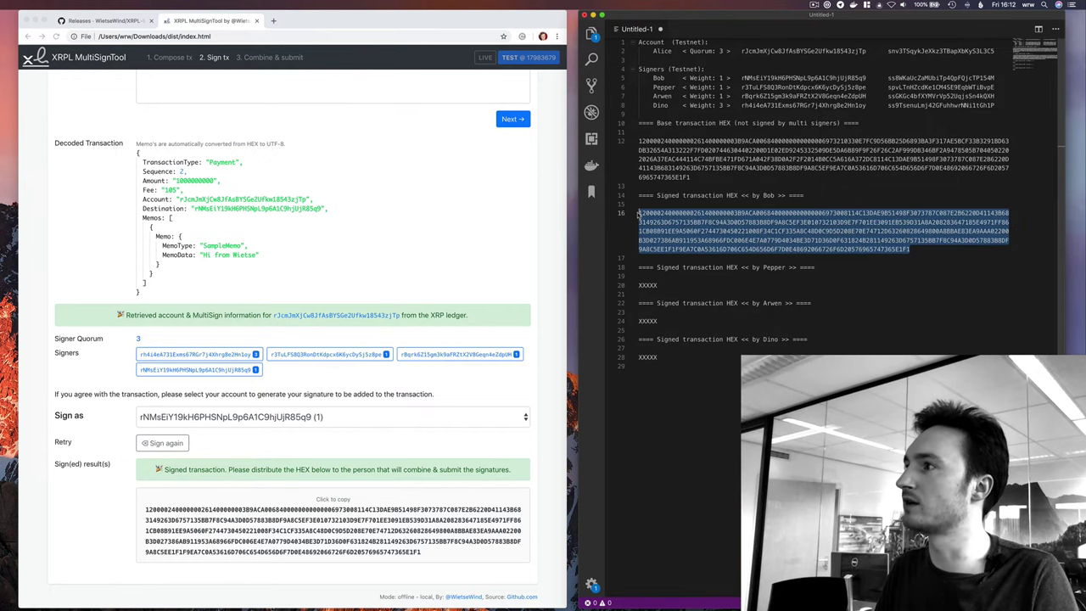
triple_click(697, 159)
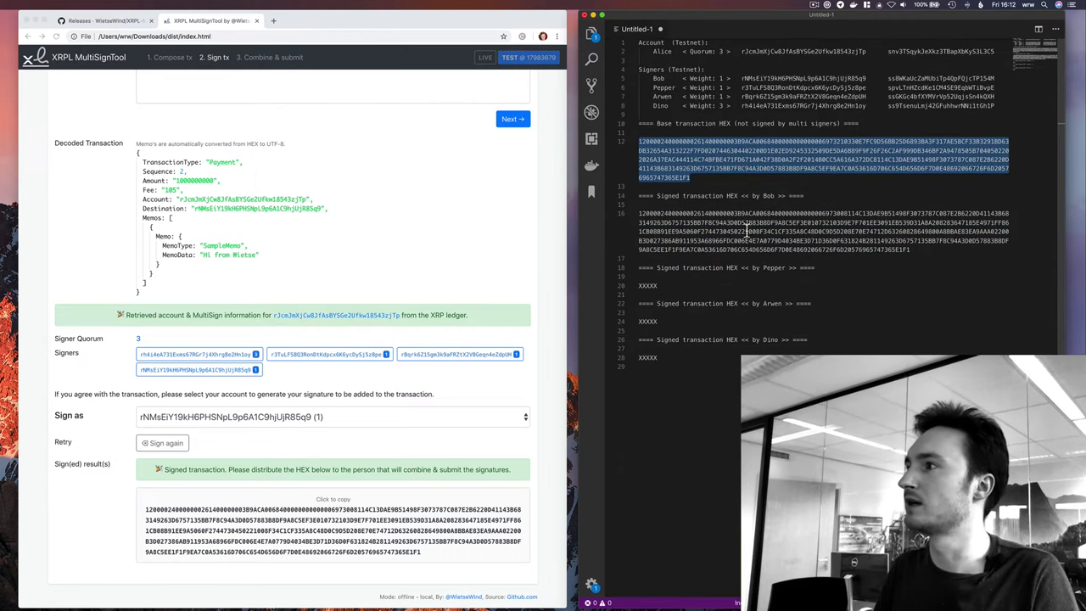
scroll(755, 255, down, 1)
scroll(757, 260, up, 1)
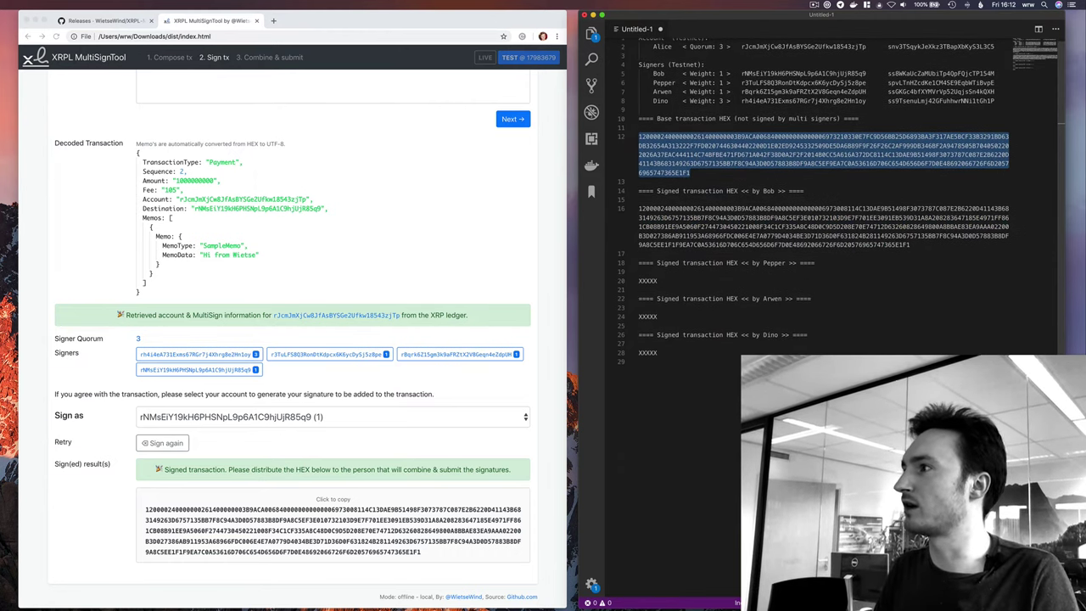
Back on the signing page, open the Sign as account list for the second signer.
click(333, 530)
scroll(758, 76, up, 1)
double_click(773, 83)
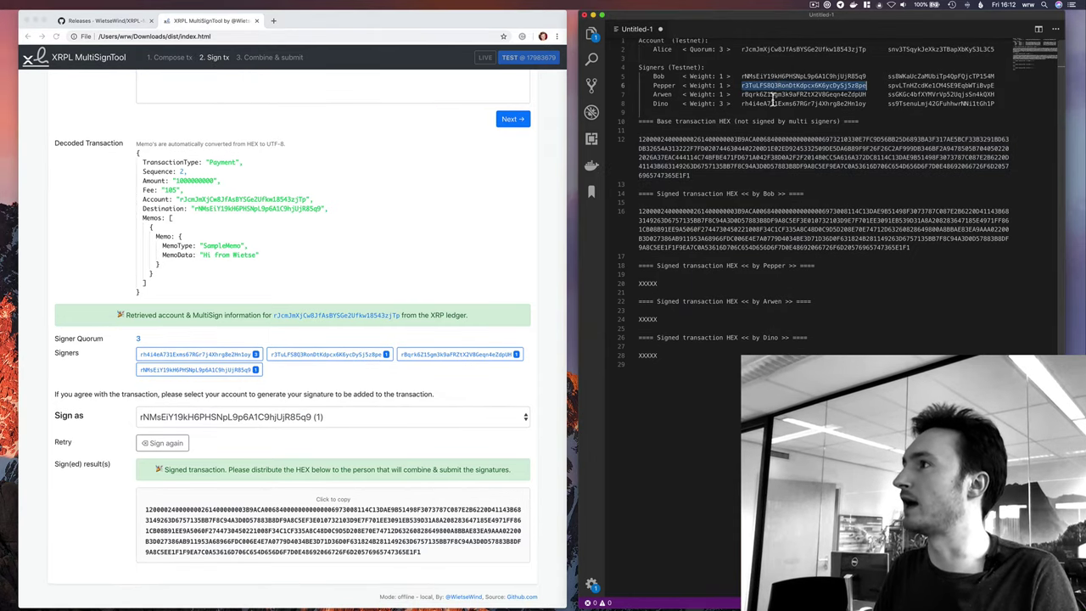
click(209, 416)
Sign as the second signer with its secret and paste the signed HEX under its heading.
click(212, 388)
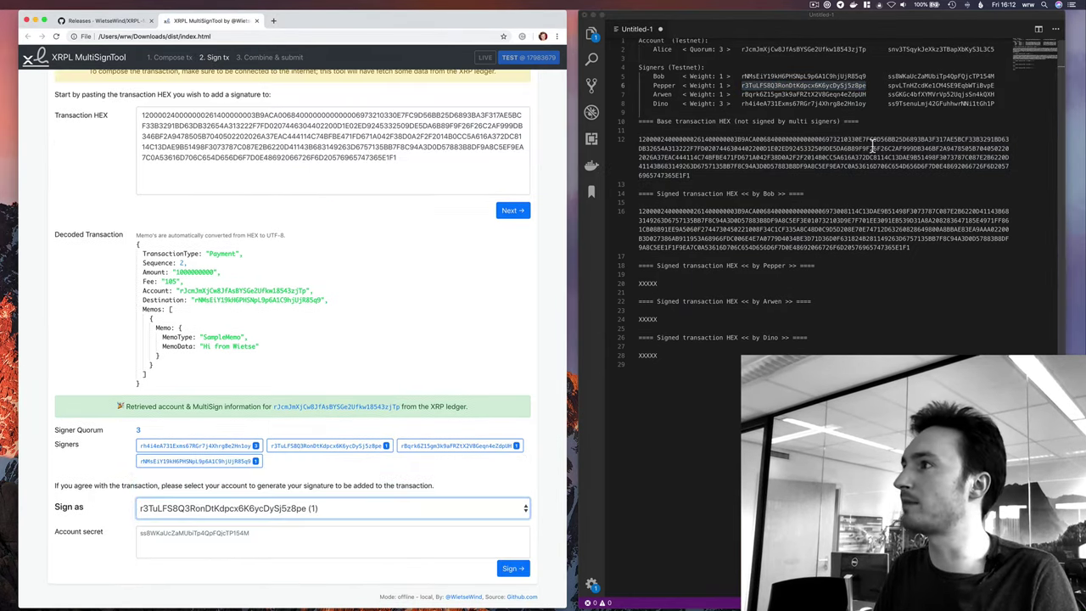
click(923, 89)
double_click(925, 86)
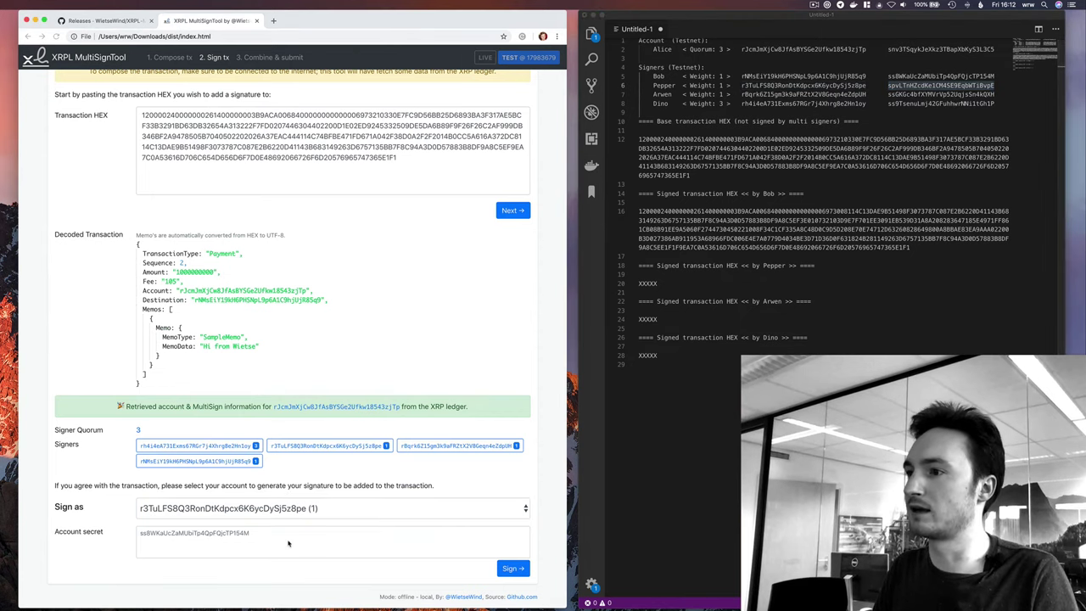
click(288, 543)
key(ctrl+v)
click(513, 570)
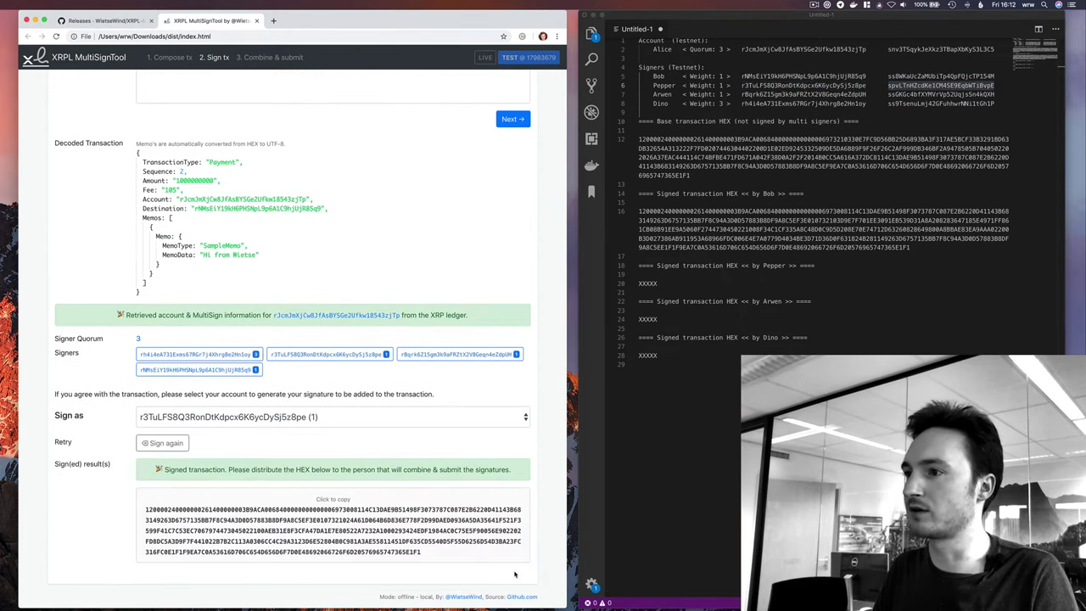
click(273, 530)
double_click(648, 282)
key(super+v)
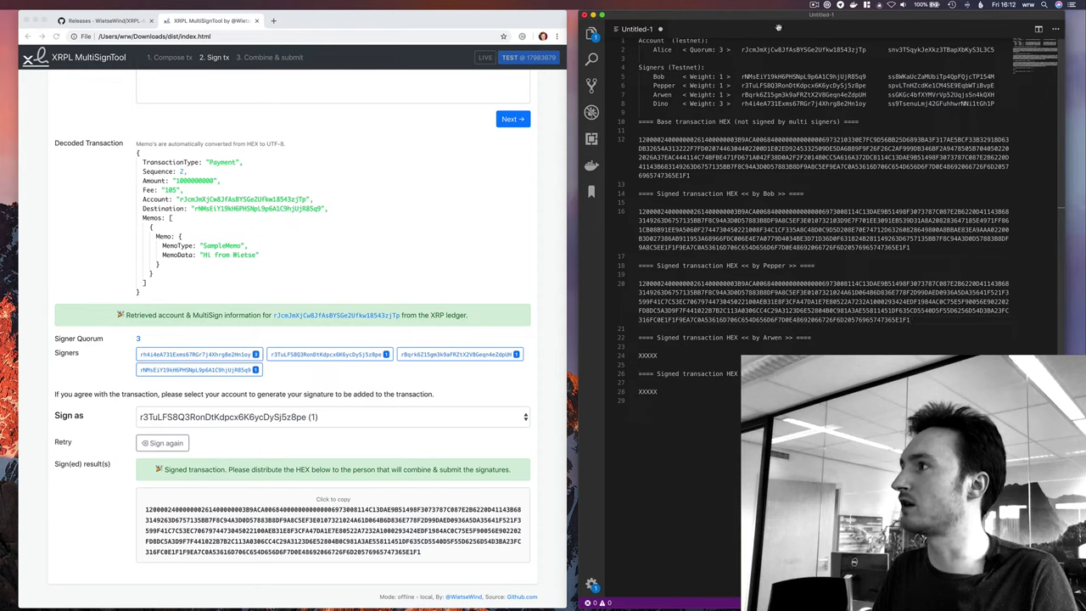
Sign as the third signer with its secret and paste the signed HEX under its heading.
double_click(806, 96)
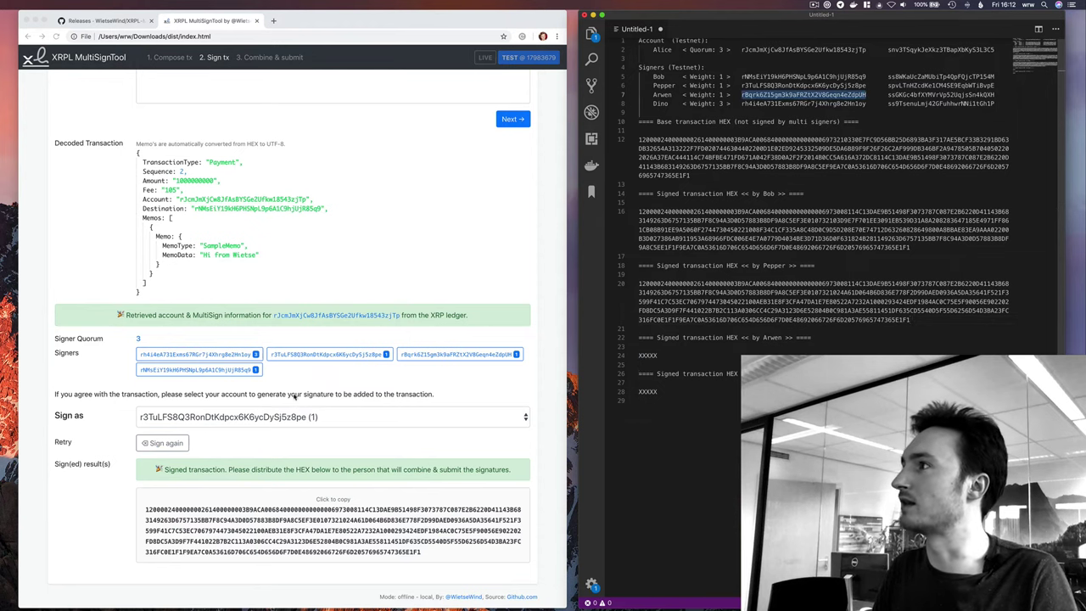
click(245, 408)
click(242, 417)
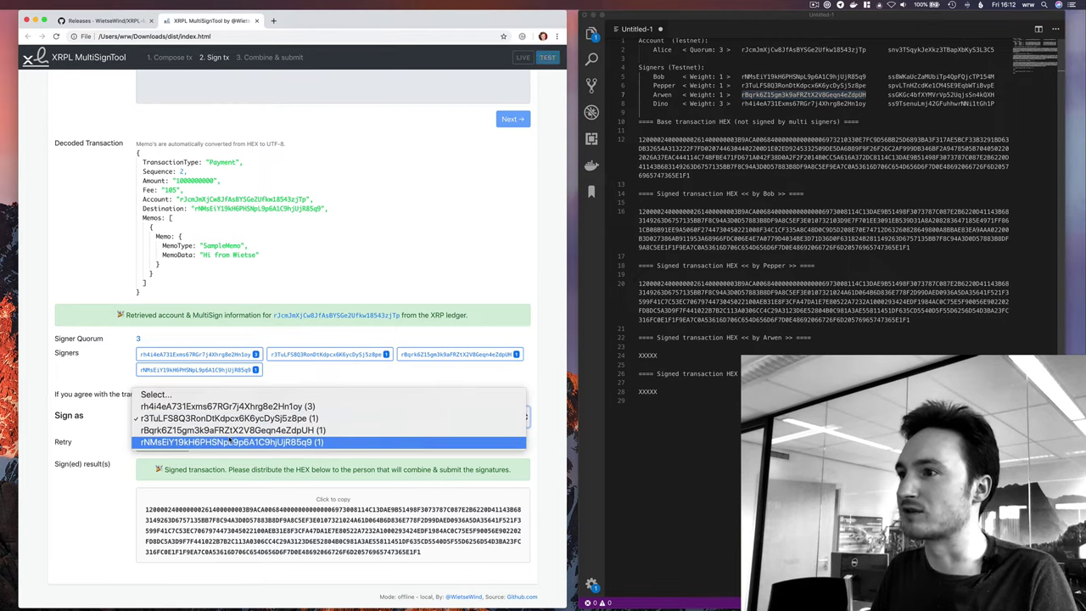
click(229, 430)
double_click(940, 94)
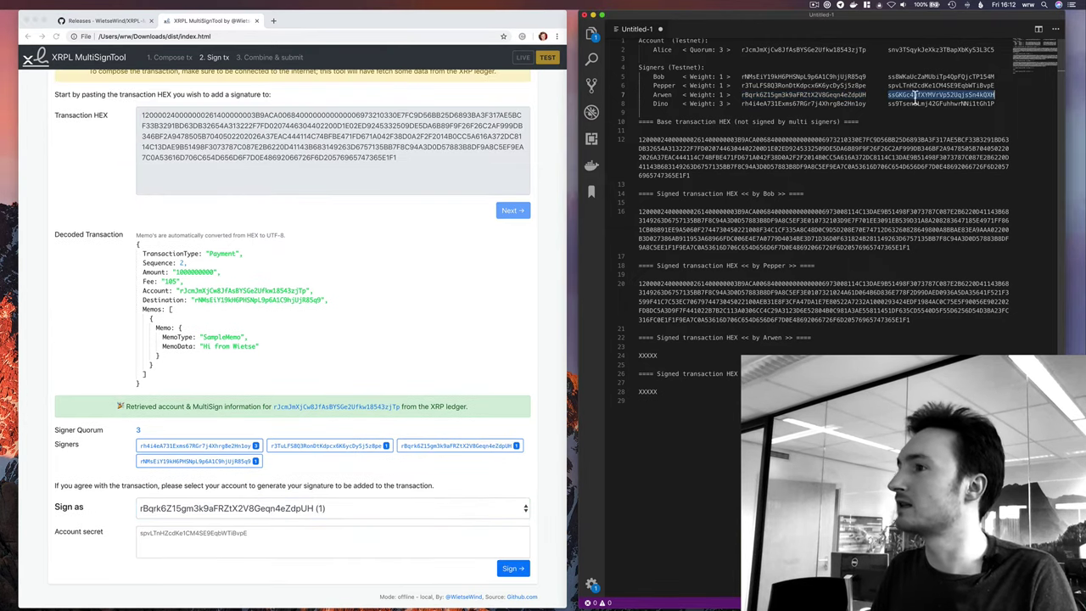
click(216, 545)
key(super+v)
click(513, 568)
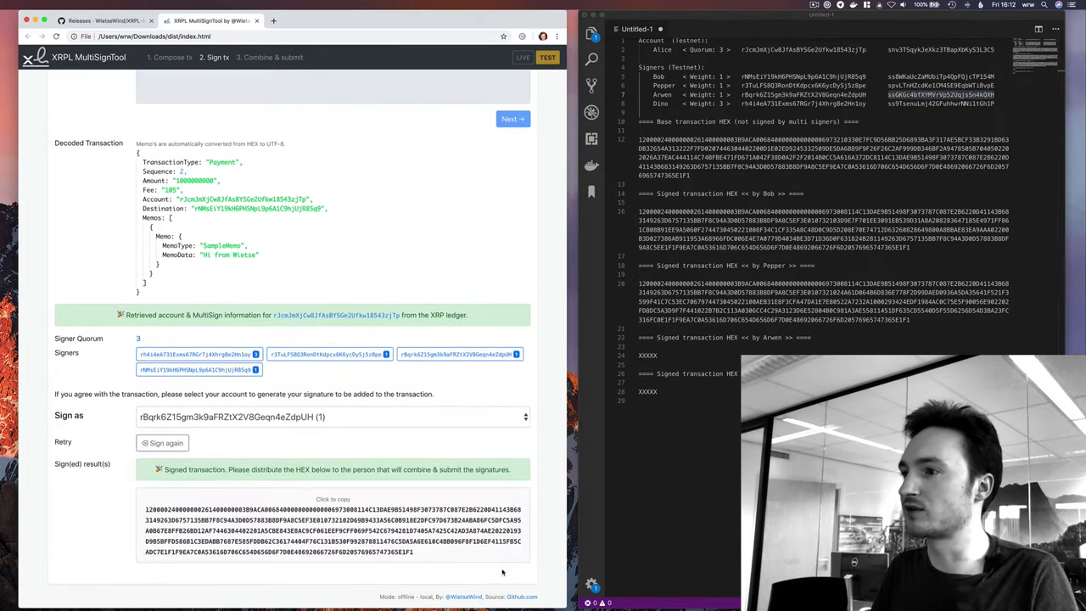
click(304, 547)
double_click(647, 355)
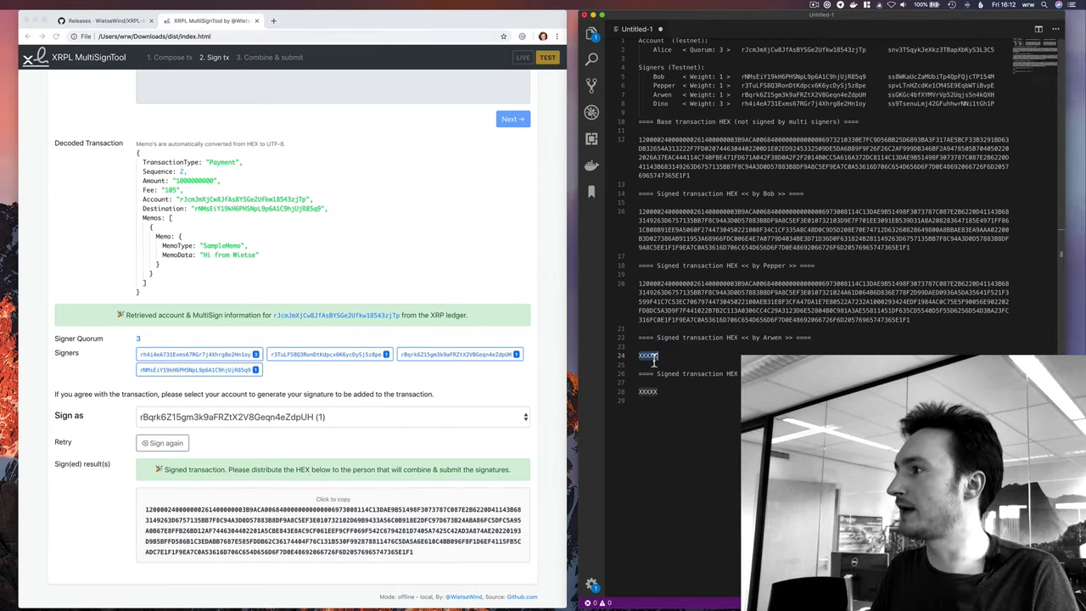
key(super+v)
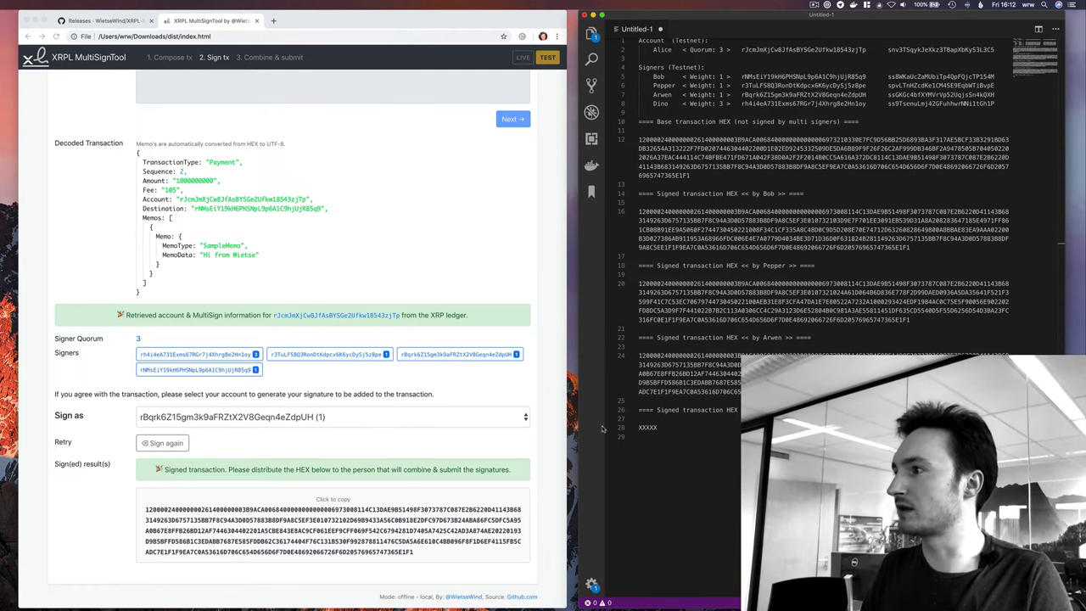
Review the three signed HEX blobs and the remaining fourth-signer placeholder in the notes.
double_click(651, 429)
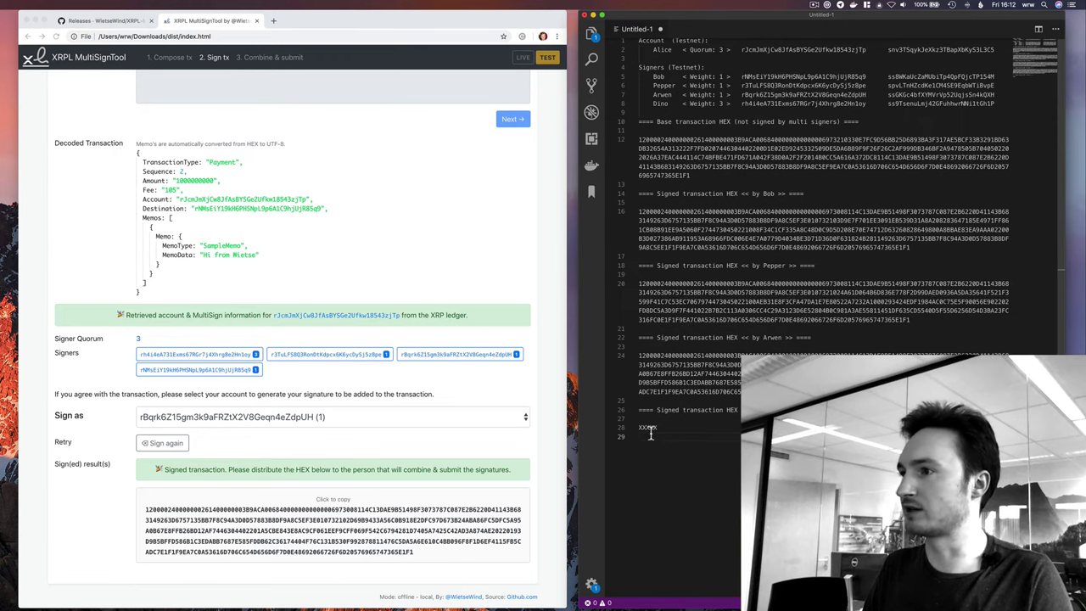
scroll(312, 457, up, 5)
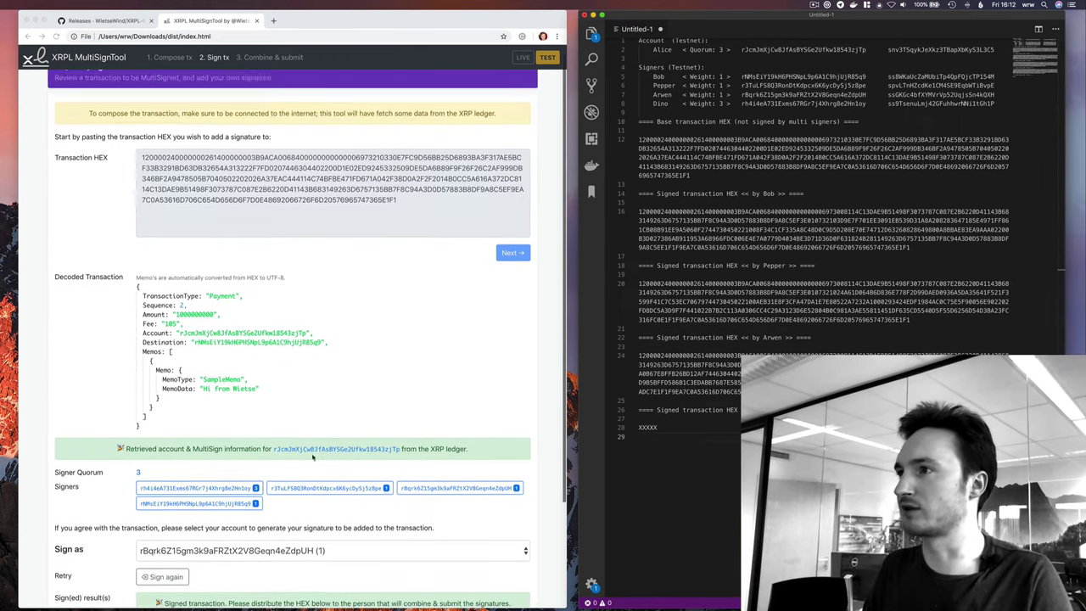
double_click(783, 358)
double_click(737, 307)
double_click(730, 246)
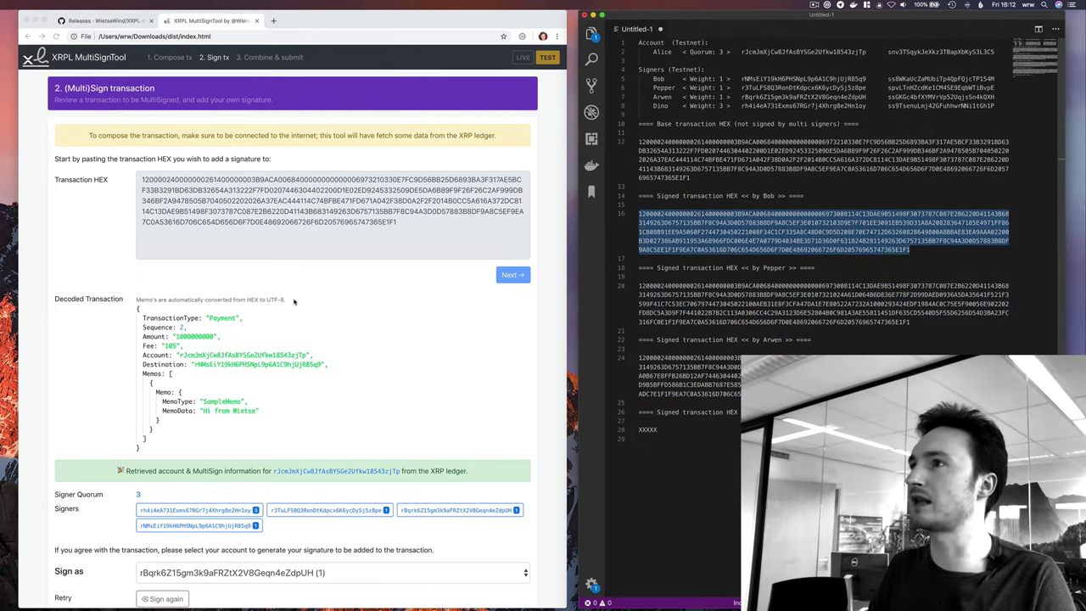
Go to the Combine & submit step and turn Wi-Fi back on.
click(262, 59)
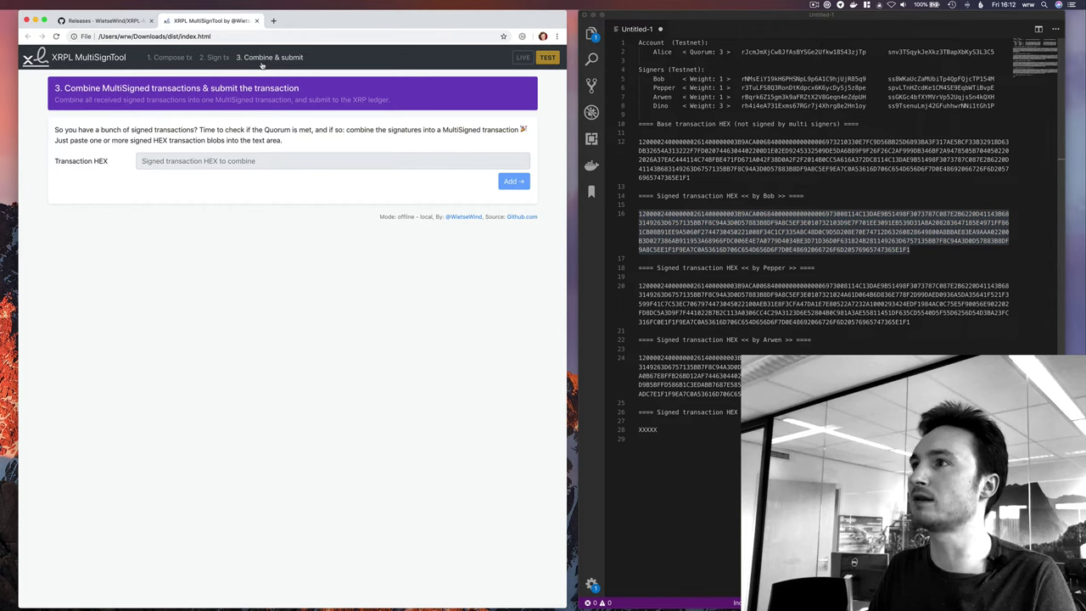
click(890, 5)
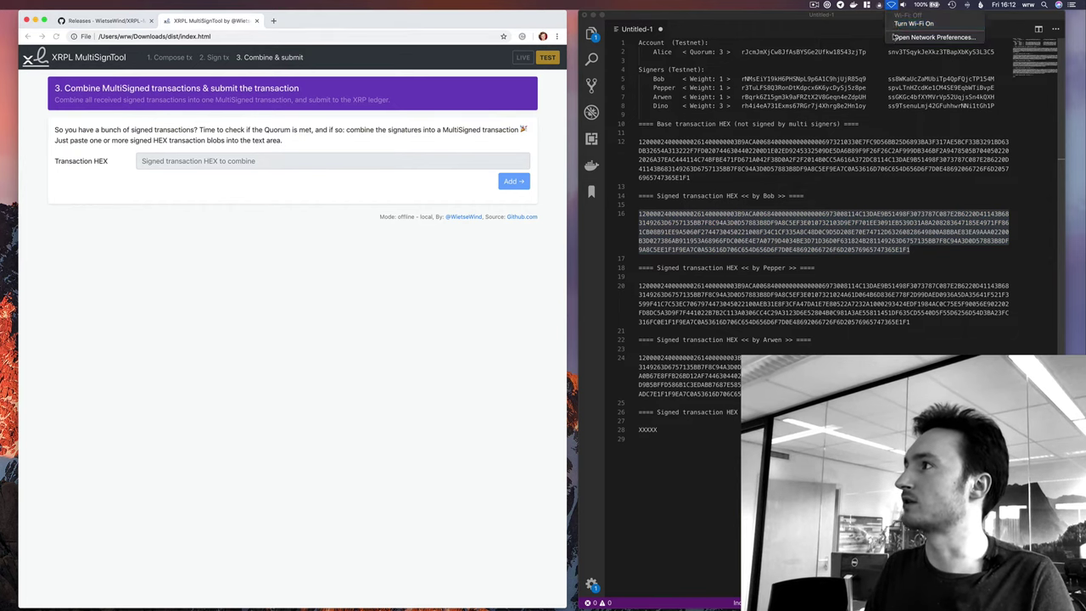
click(925, 38)
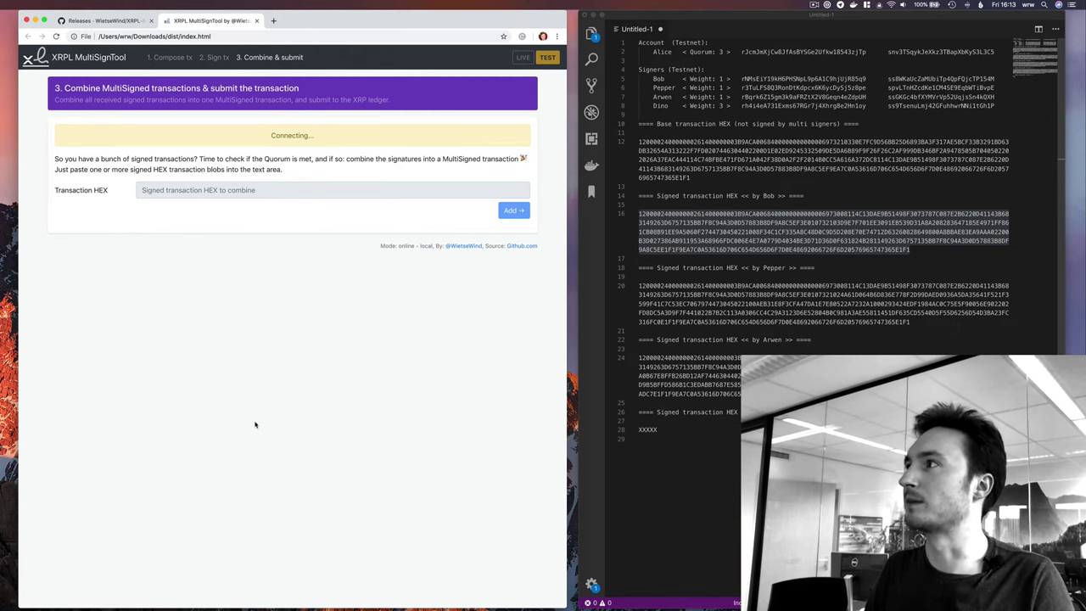
Paste the first signer's signed HEX into the Transaction HEX field.
click(268, 165)
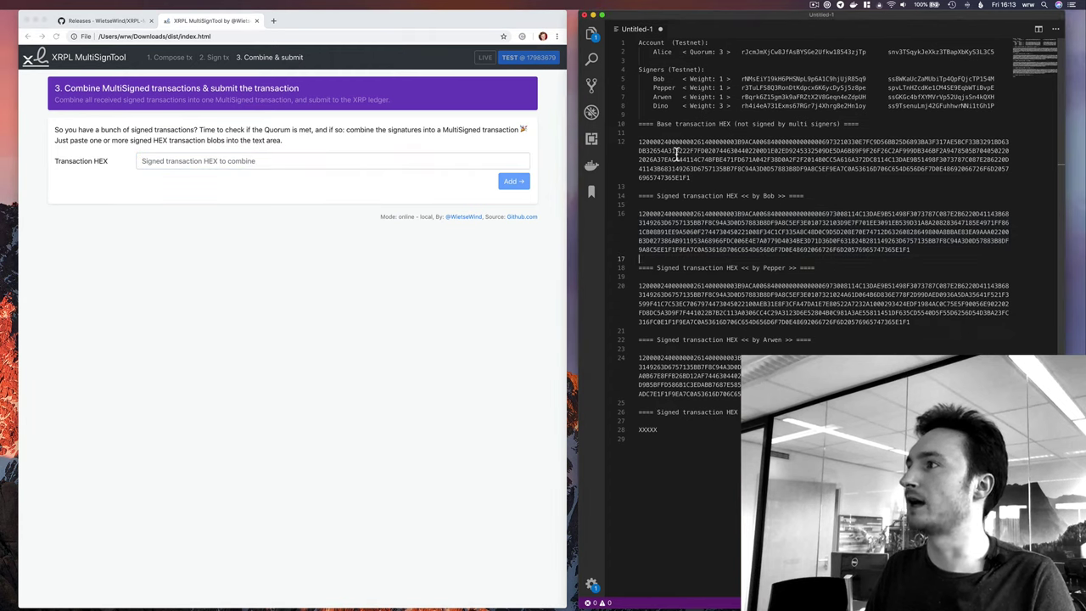
click(807, 255)
triple_click(746, 227)
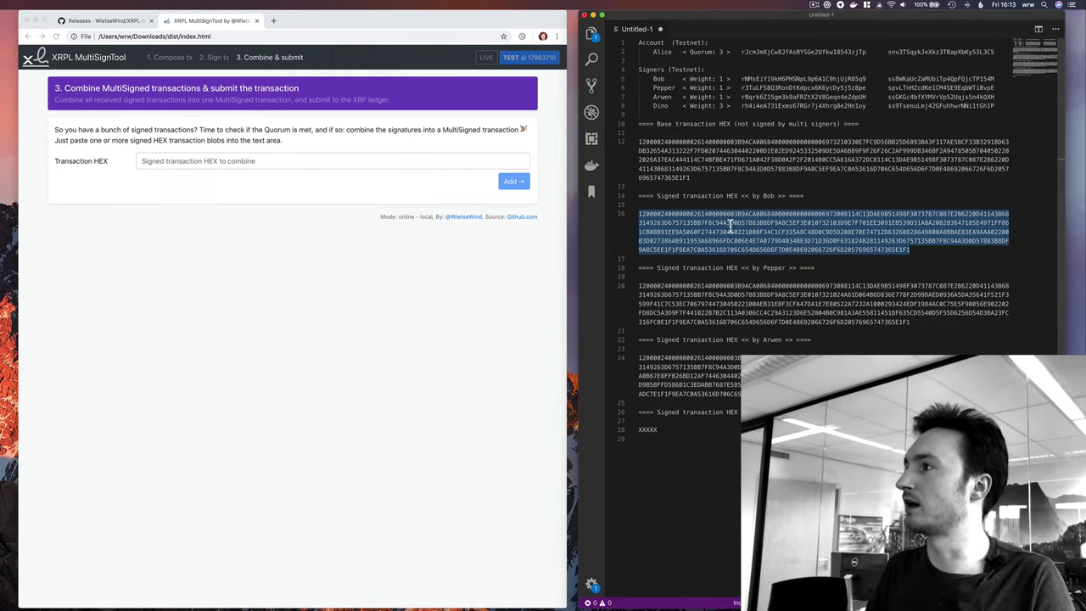
click(255, 160)
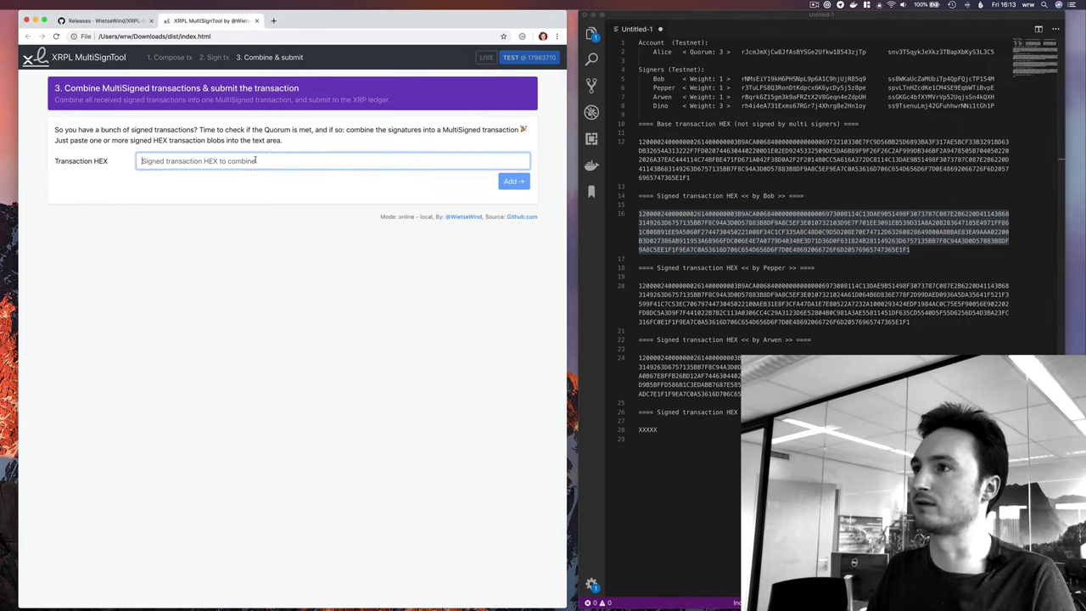
key(ctrl+v)
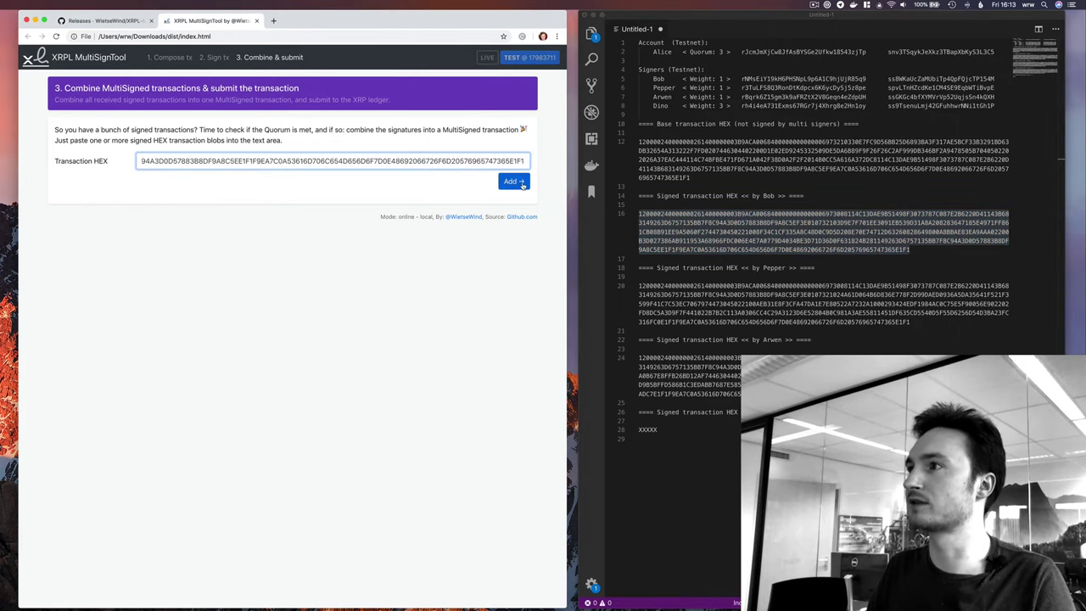
Add the first and second signers' signed transactions to the combination.
click(518, 183)
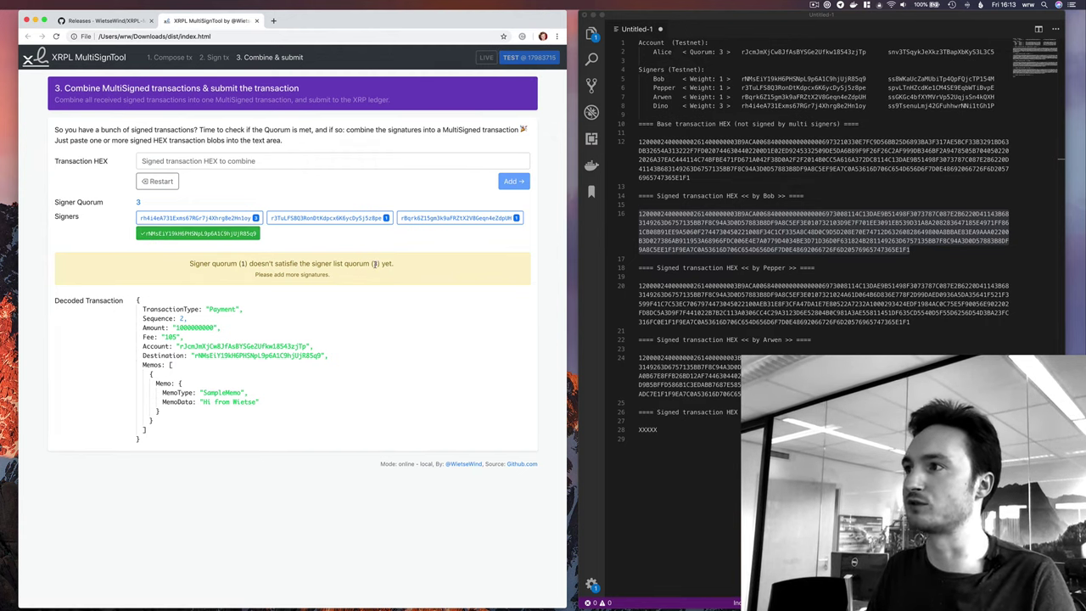
drag(274, 274, 337, 281)
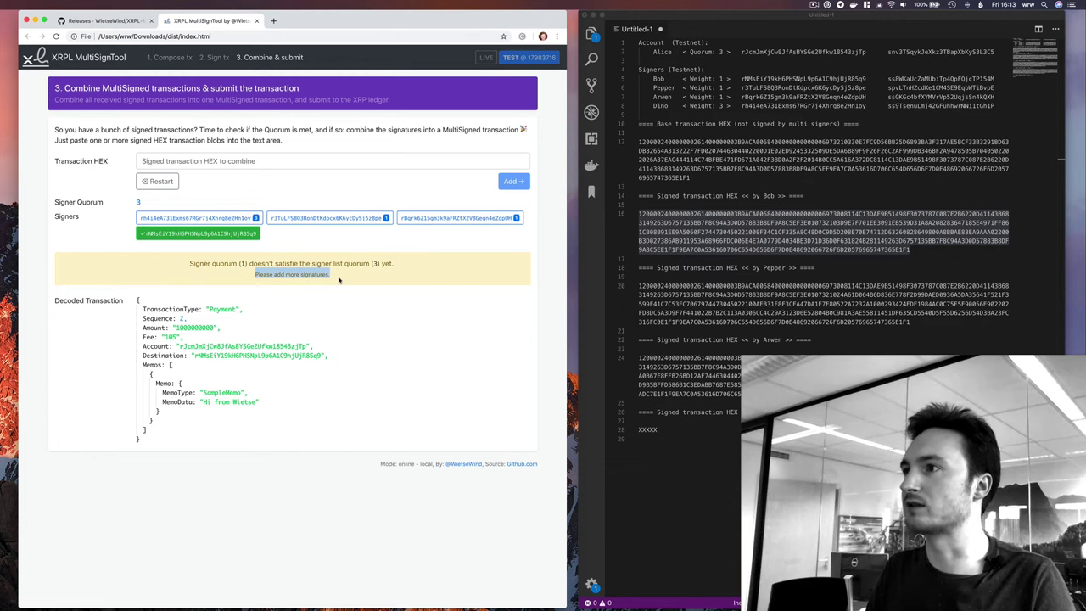
double_click(716, 311)
click(254, 161)
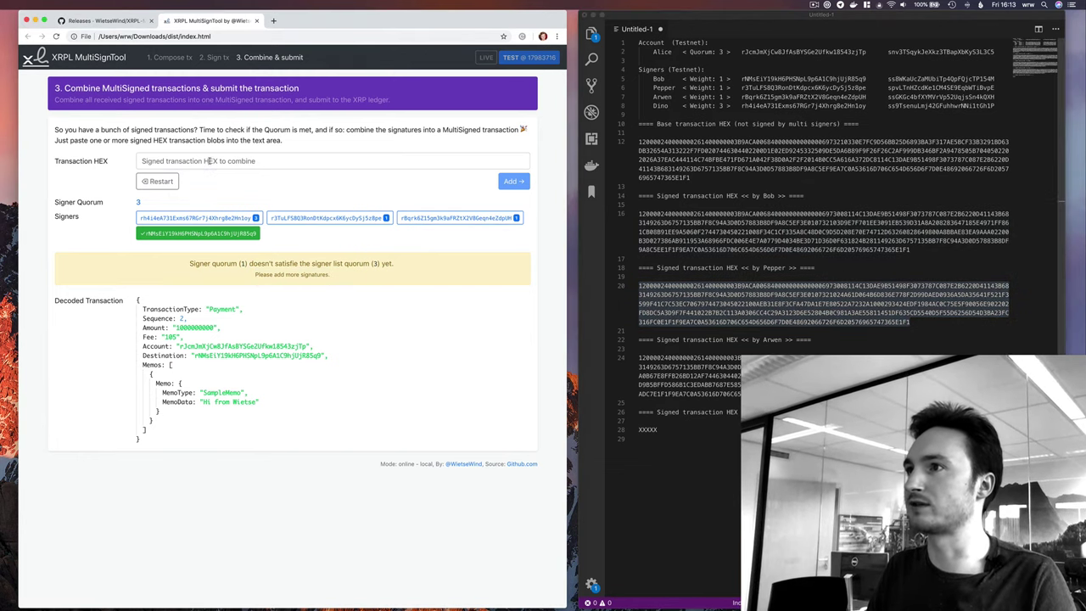
key(super+v)
click(510, 181)
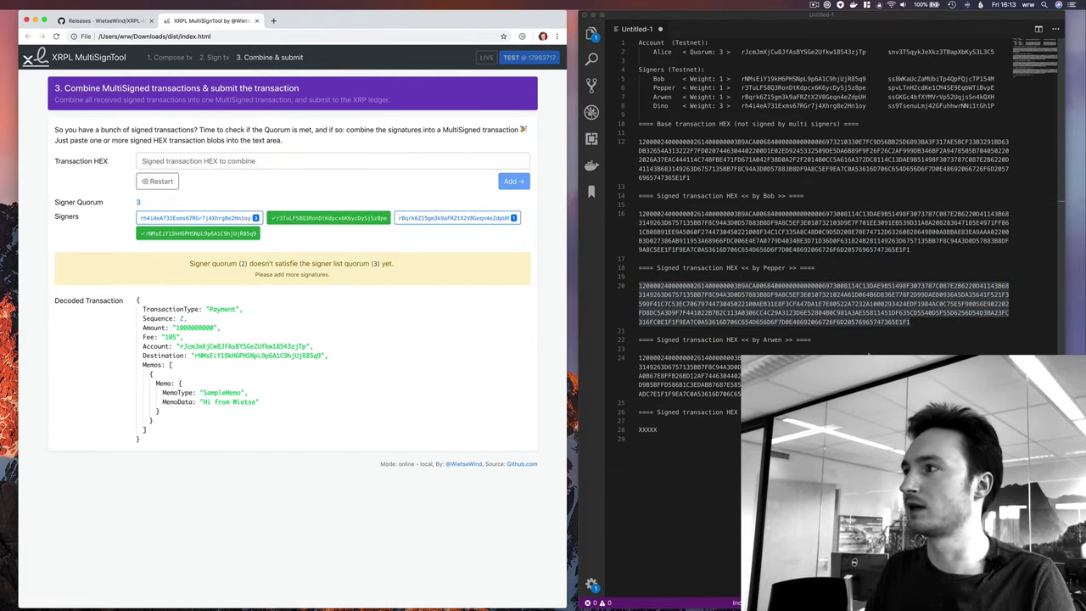
Add the third signed transaction to meet quorum 3 and submit the multi-signed payment.
double_click(678, 365)
key(super+c)
click(227, 161)
key(super+v)
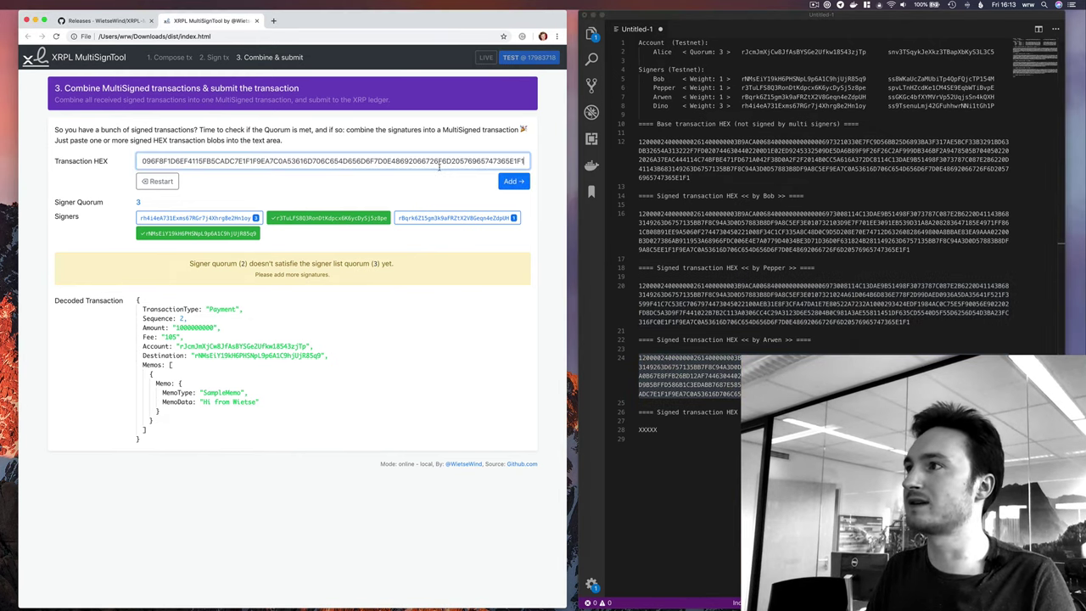
click(507, 181)
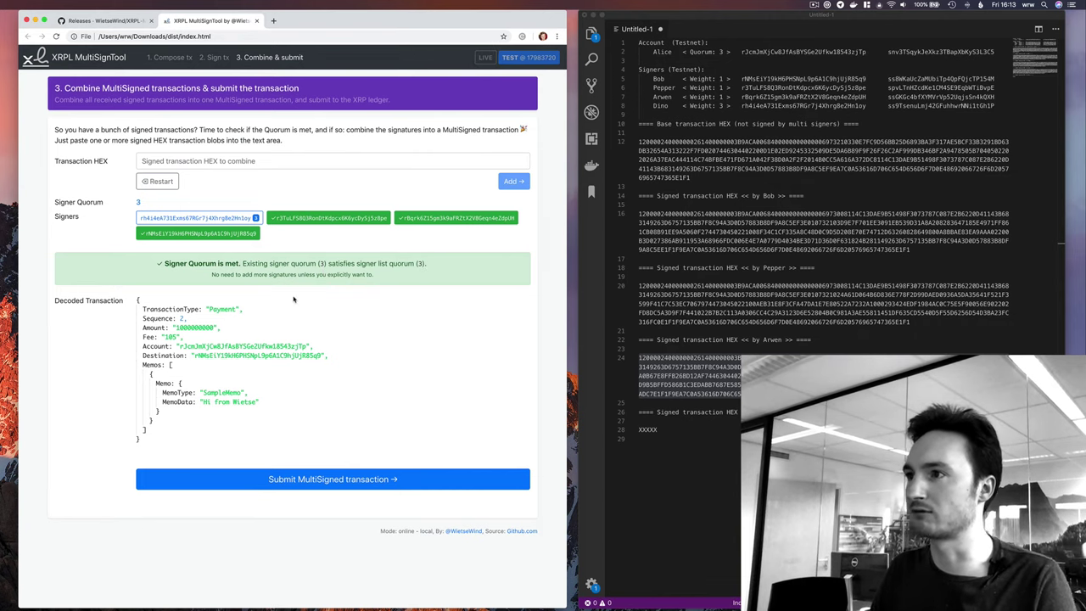
click(340, 480)
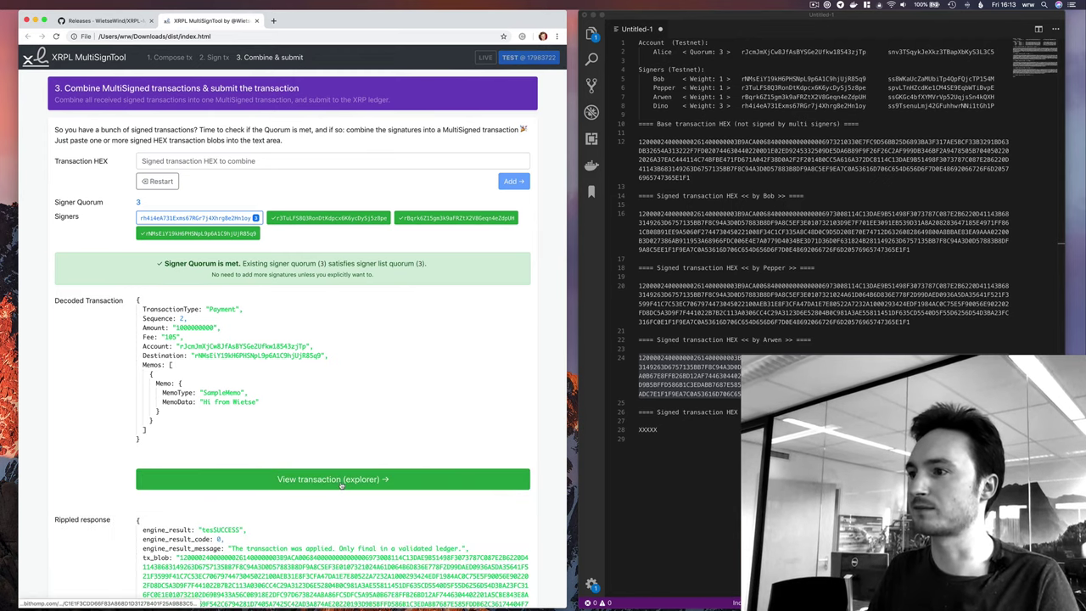
Select the transaction hash in the Rippled response and view the payment on Bithomp testnet.
scroll(342, 485, down, 3)
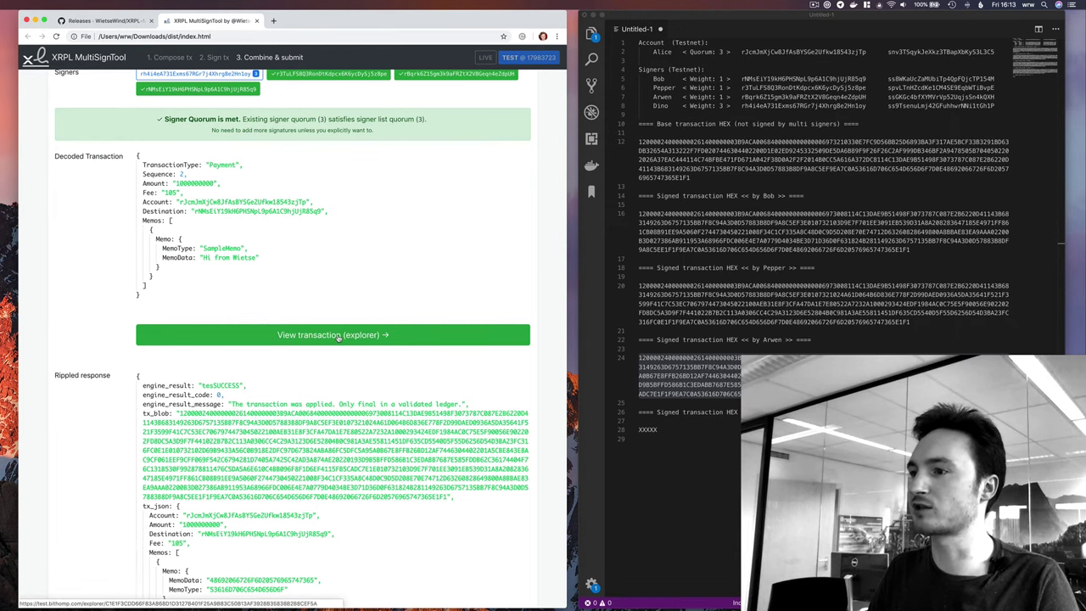
scroll(339, 337, down, 8)
double_click(194, 535)
scroll(194, 535, up, 12)
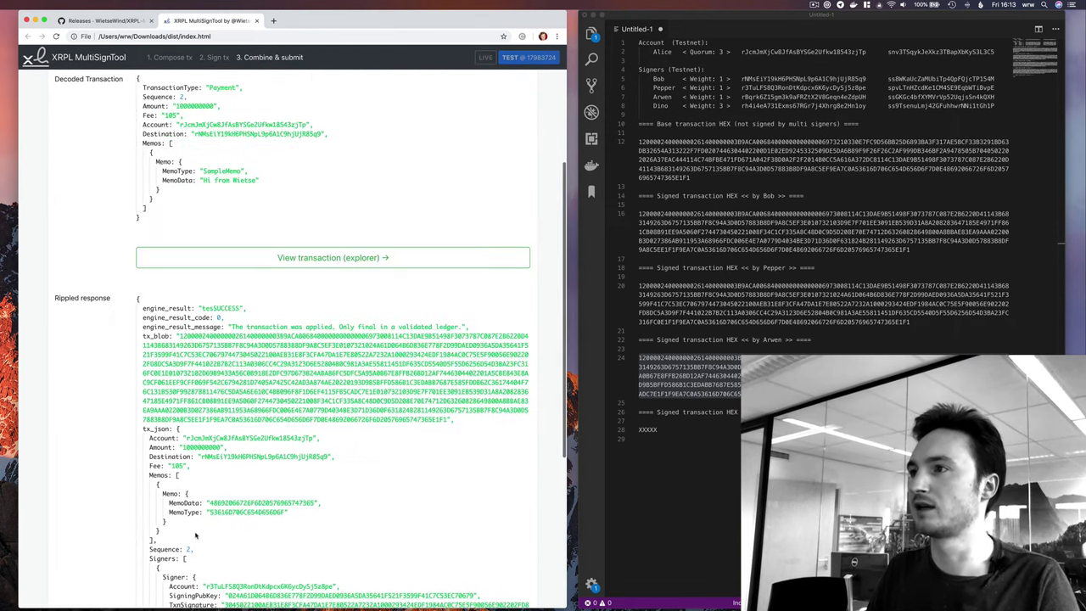
click(263, 257)
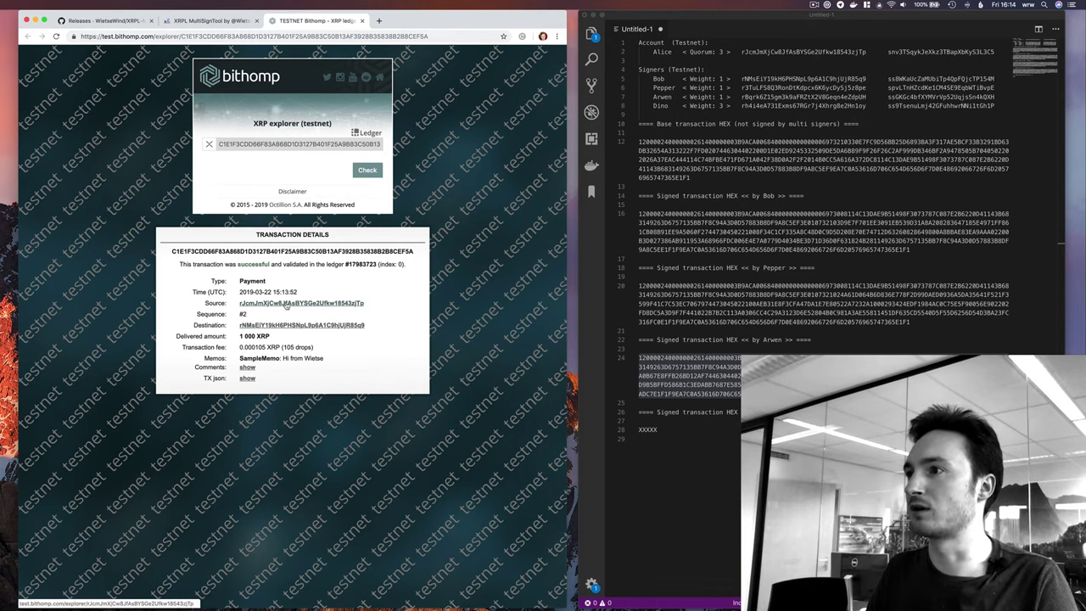
Open the source and destination account pages in new explorer tabs and view them.
super+click(288, 307)
super+click(287, 331)
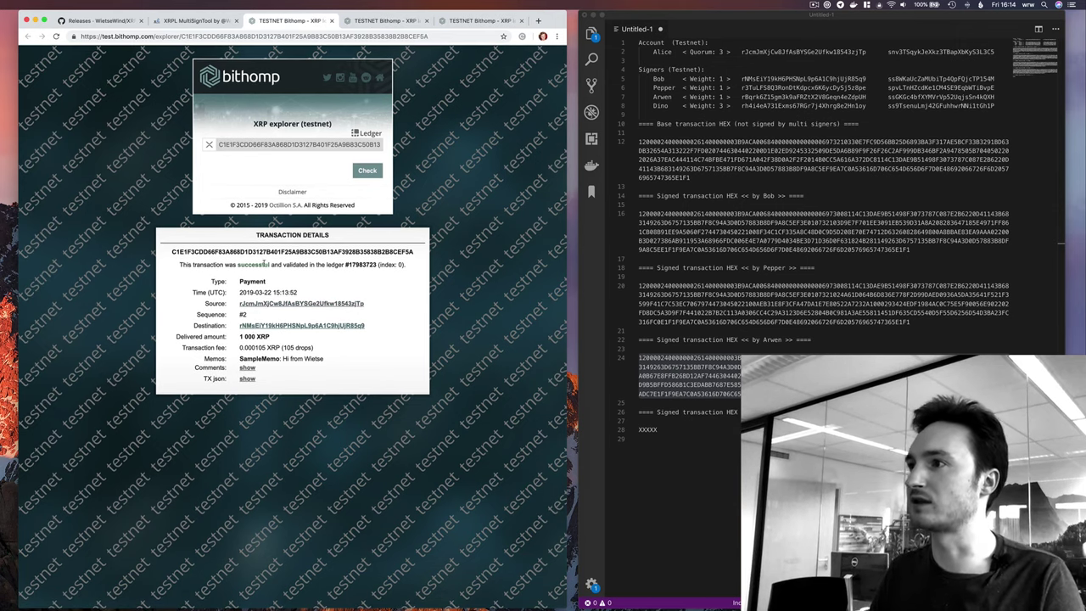
key(ctrl+Tab)
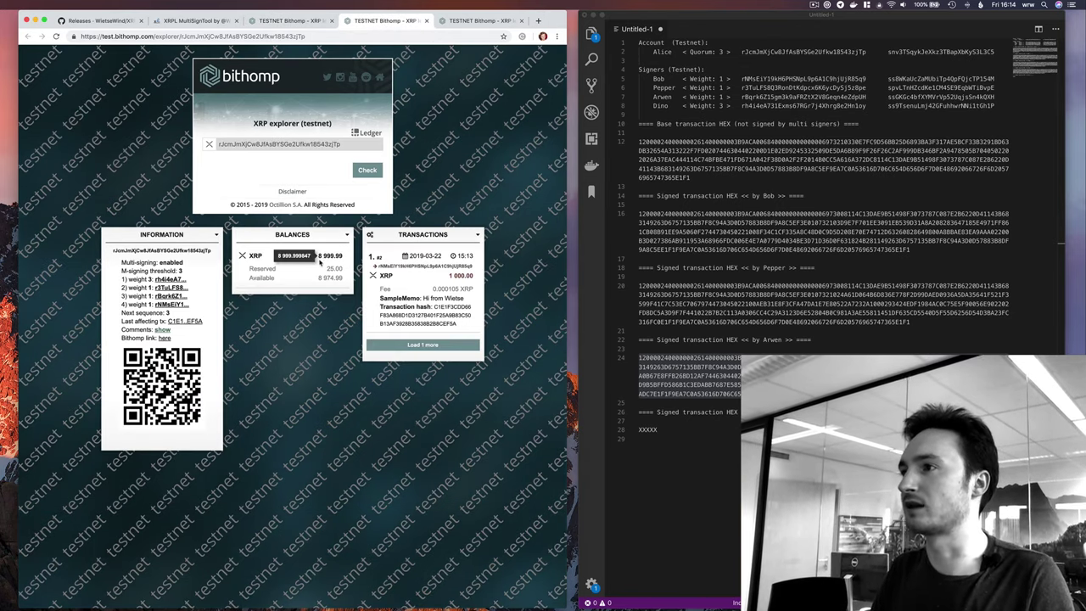
mouse_move(321, 256)
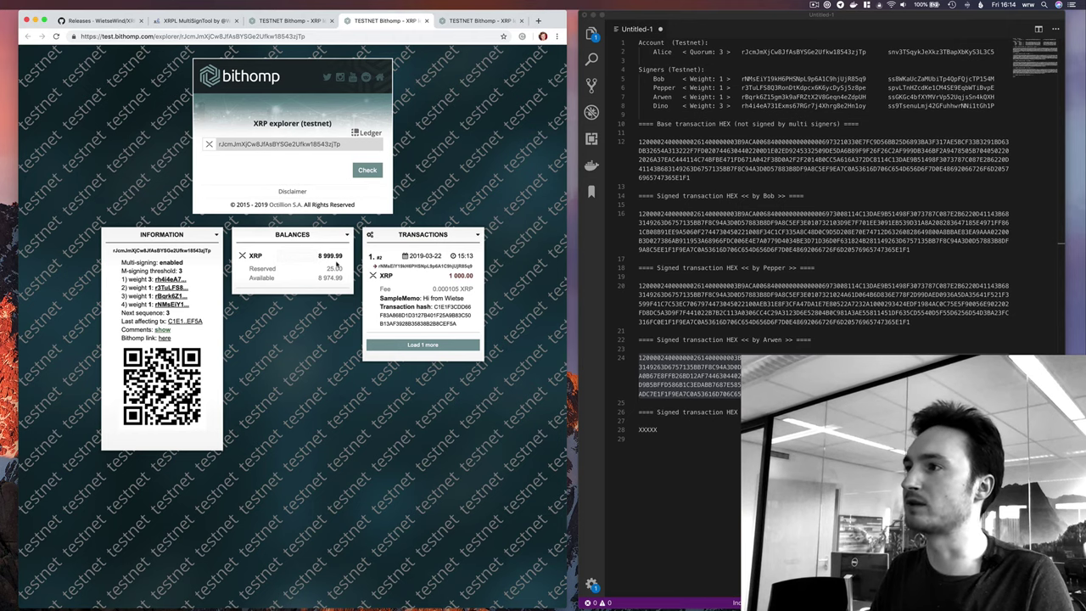
click(479, 20)
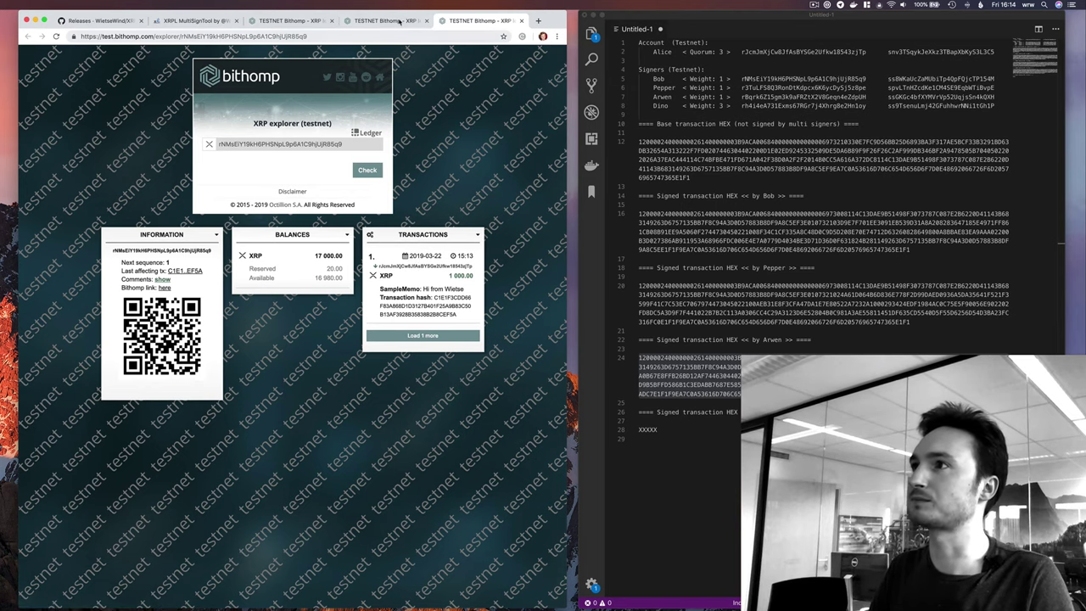
Close all Bithomp tabs to return to the tesSUCCESS submission results.
click(426, 20)
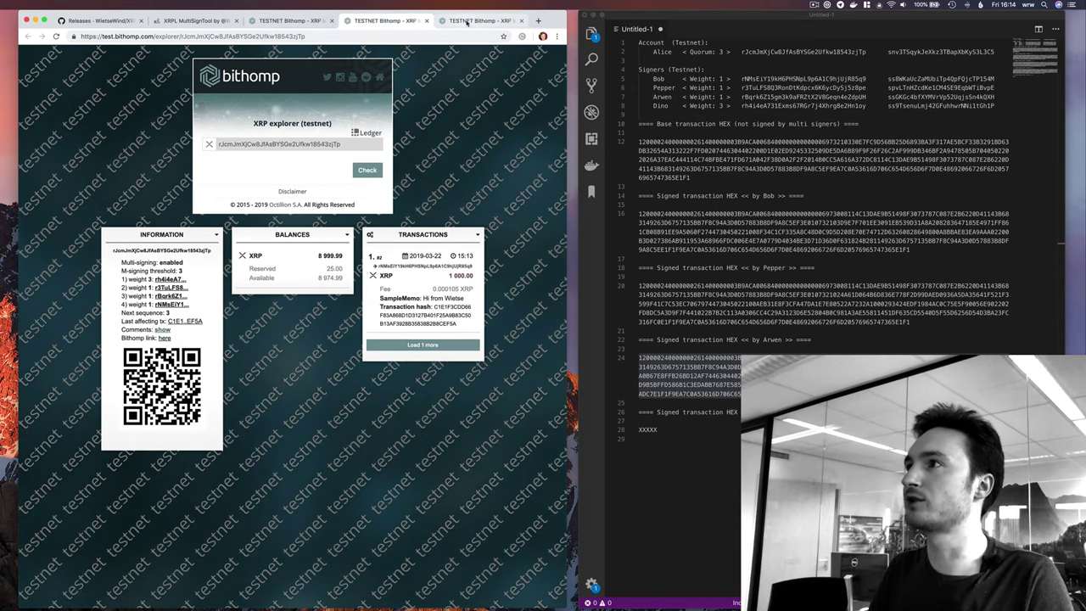
click(426, 20)
key(super+w)
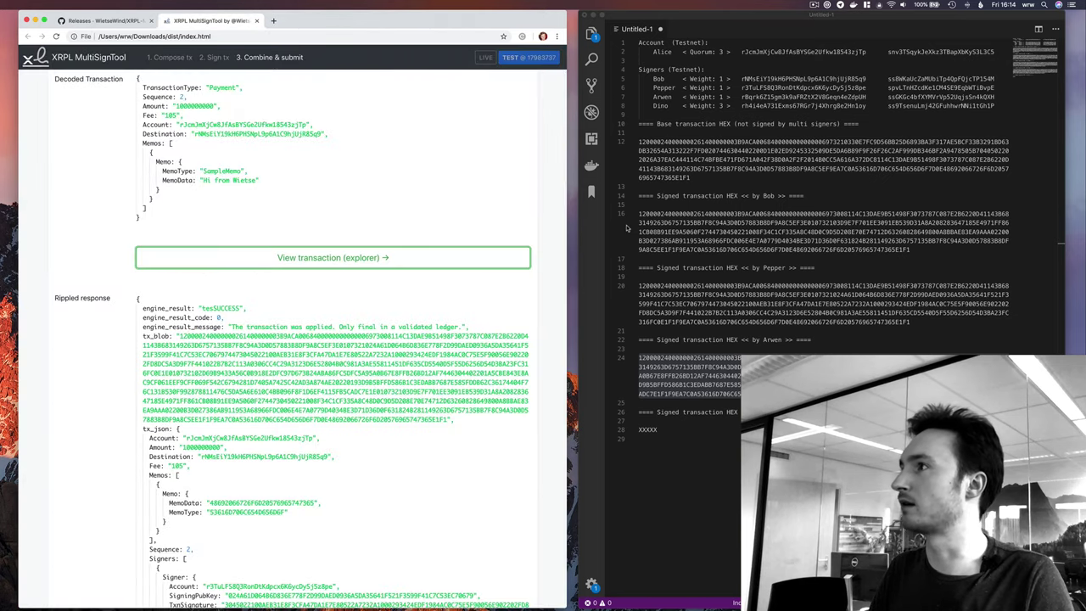
Start a new transaction, fetching the multi-signed account's latest details.
click(719, 106)
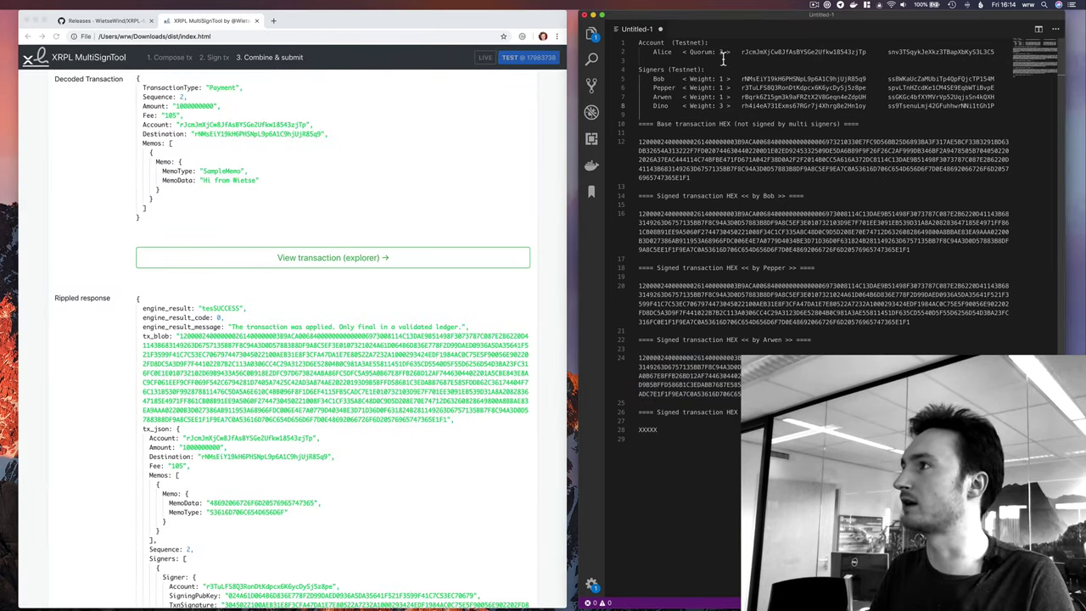
scroll(179, 59, up, 5)
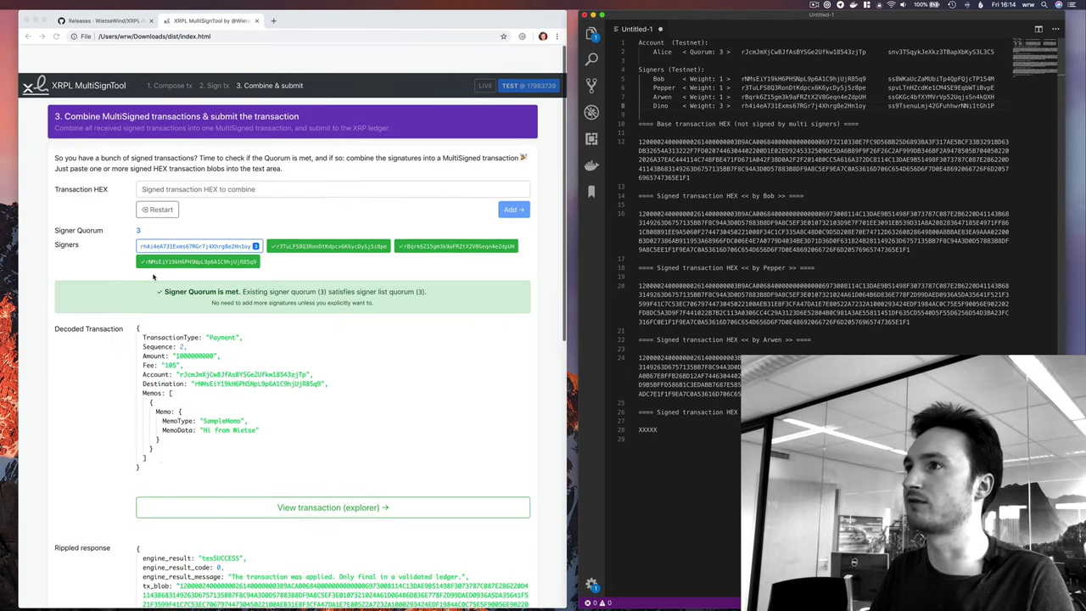
click(169, 57)
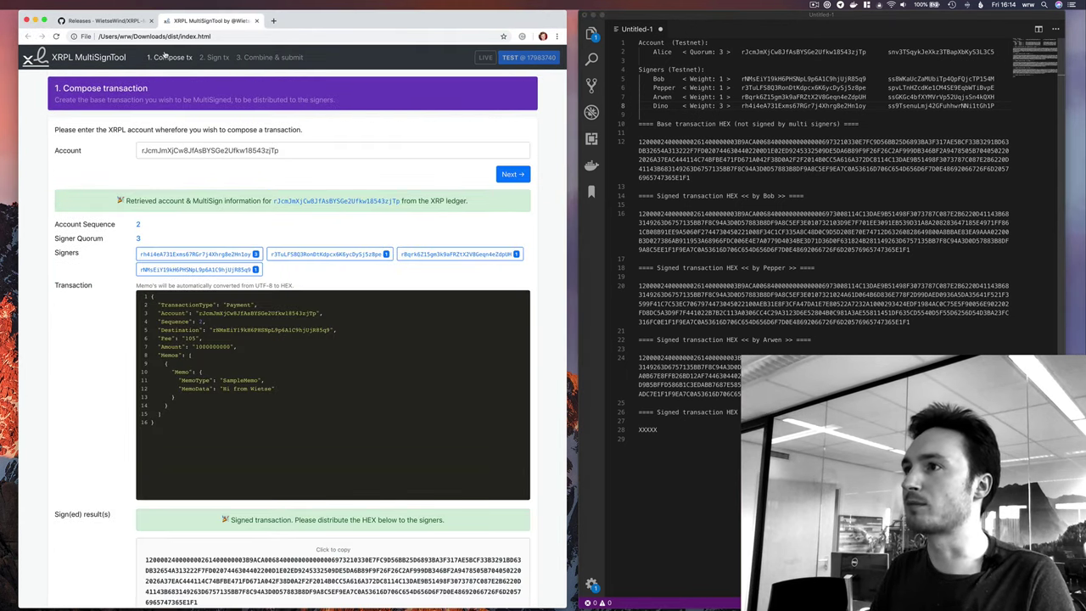
click(512, 175)
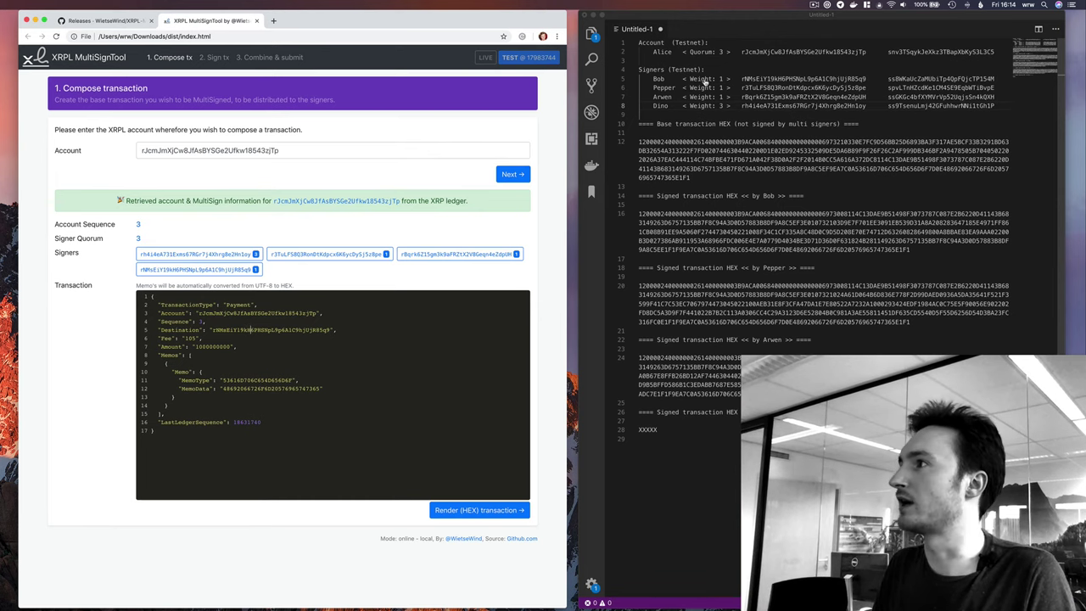
Set the destination to the second signer's address and render the sequence-3 payment as HEX.
key(super+Tab)
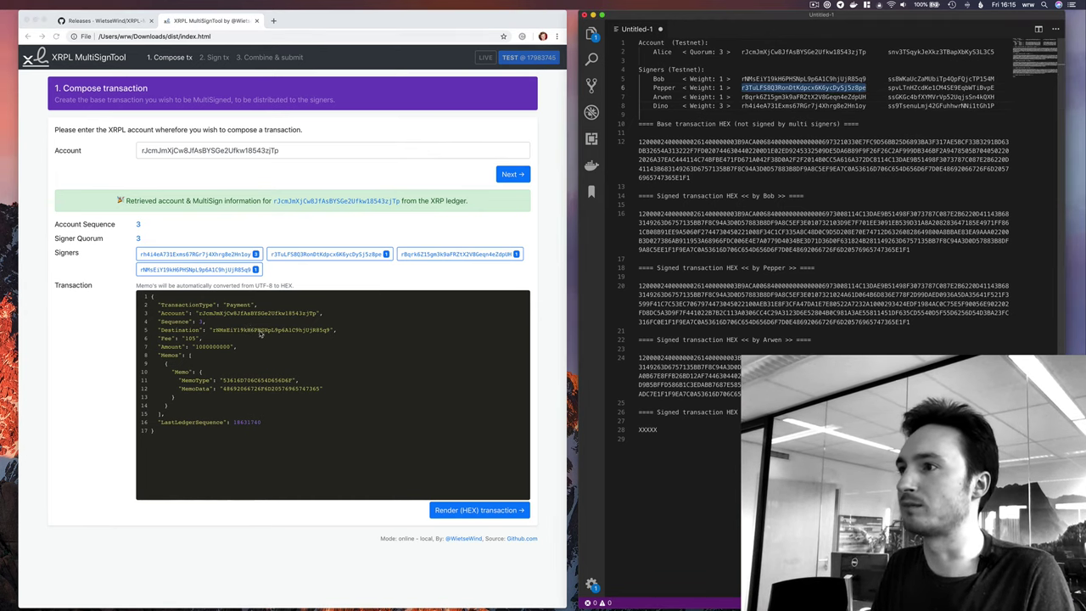
key(super+Tab)
text(r3TuLFS8Q3RonDtKdpcxK6ycDySj5z8pe)
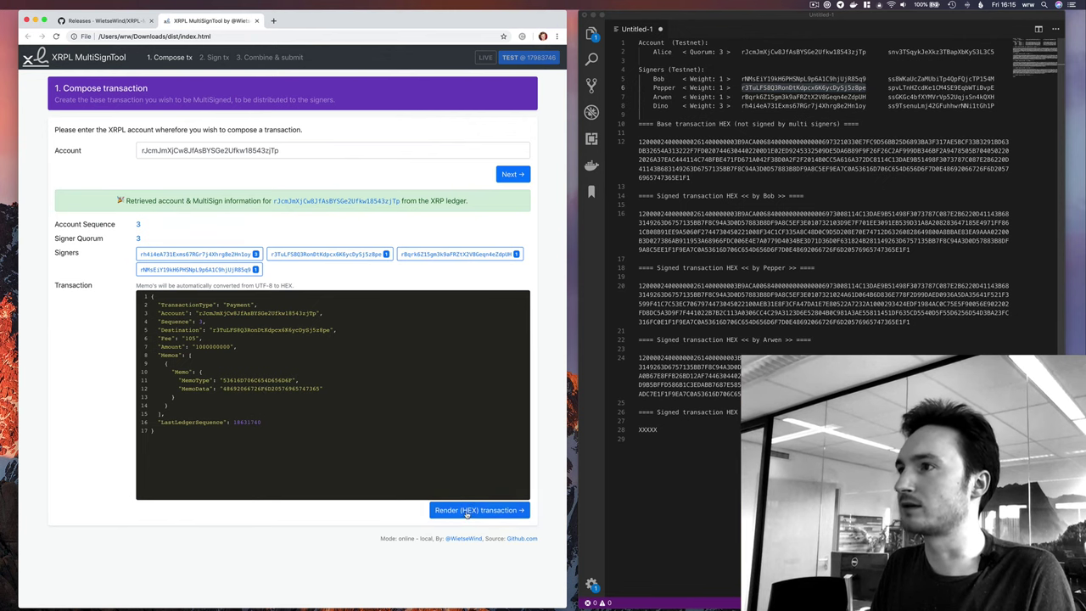
click(480, 510)
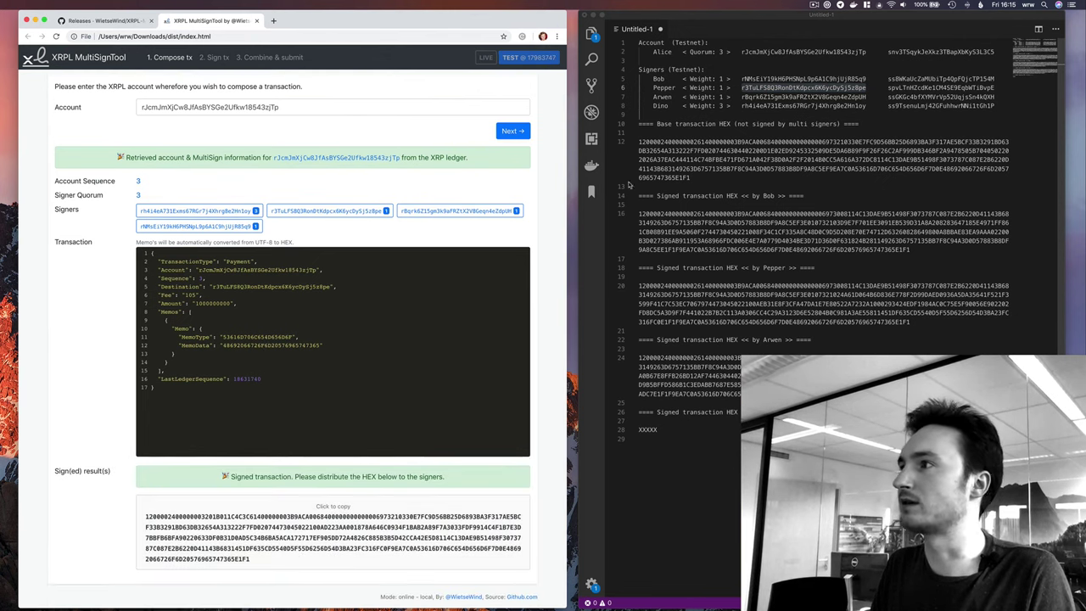
triple_click(703, 158)
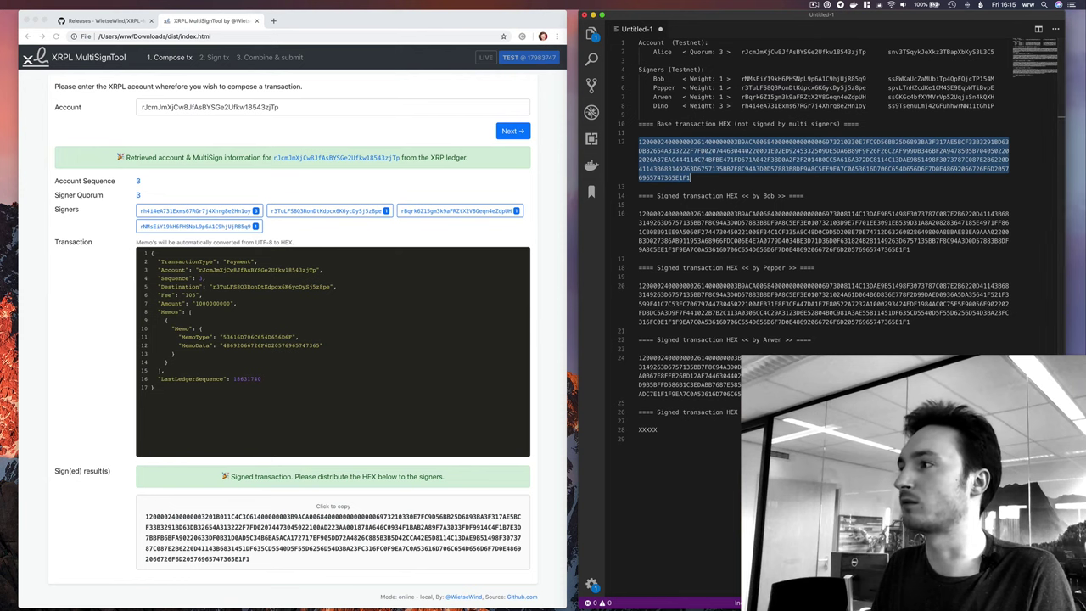
click(218, 58)
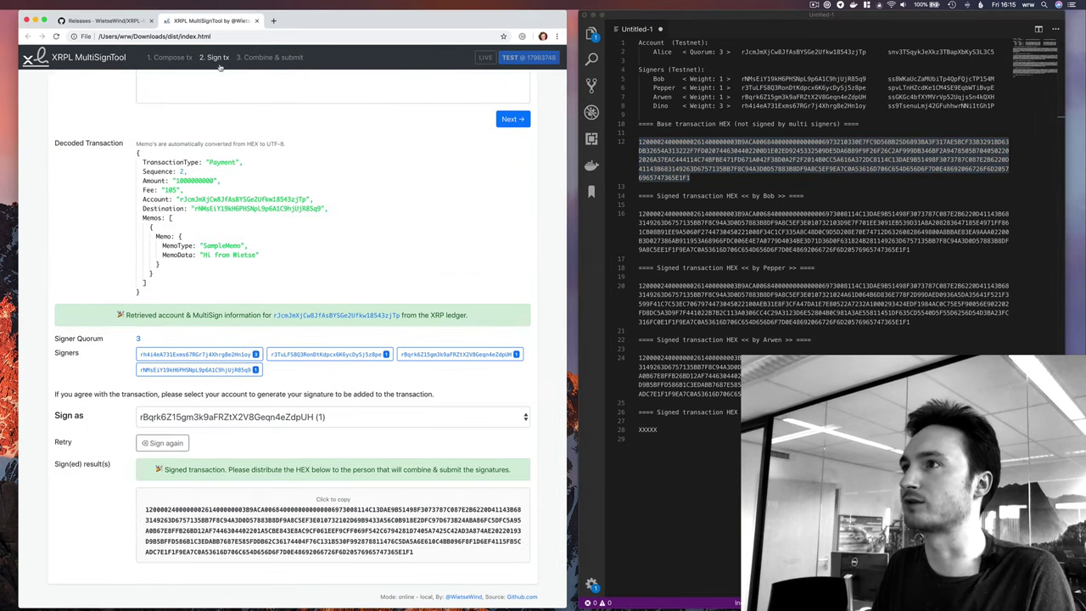
Replace the old HEX with the new transaction HEX and sign as the weight-3 account.
scroll(273, 194, up, 3)
key(super+a)
key(super+v)
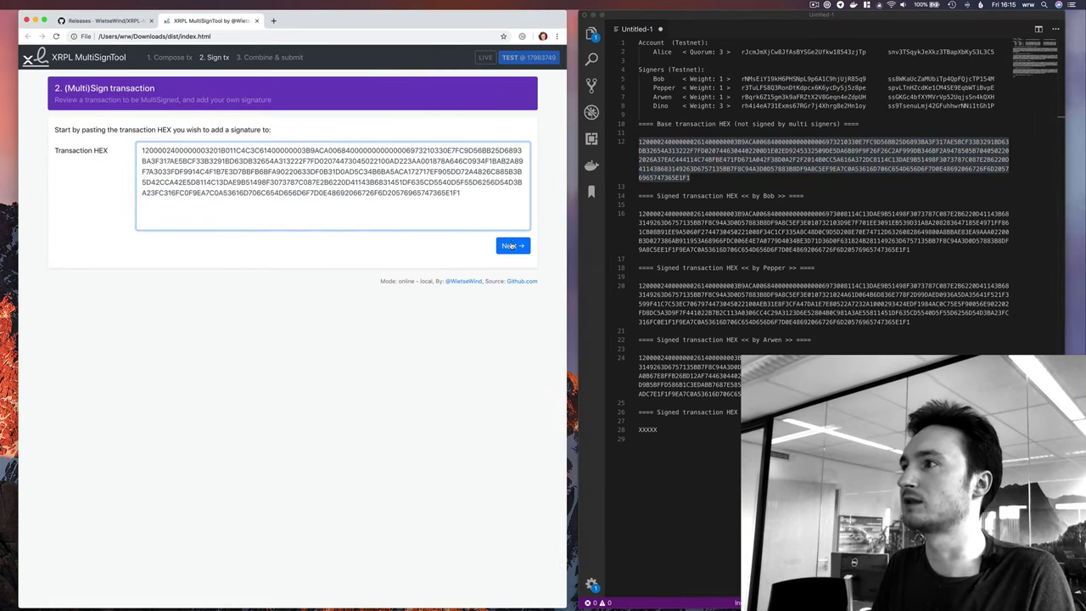
click(279, 553)
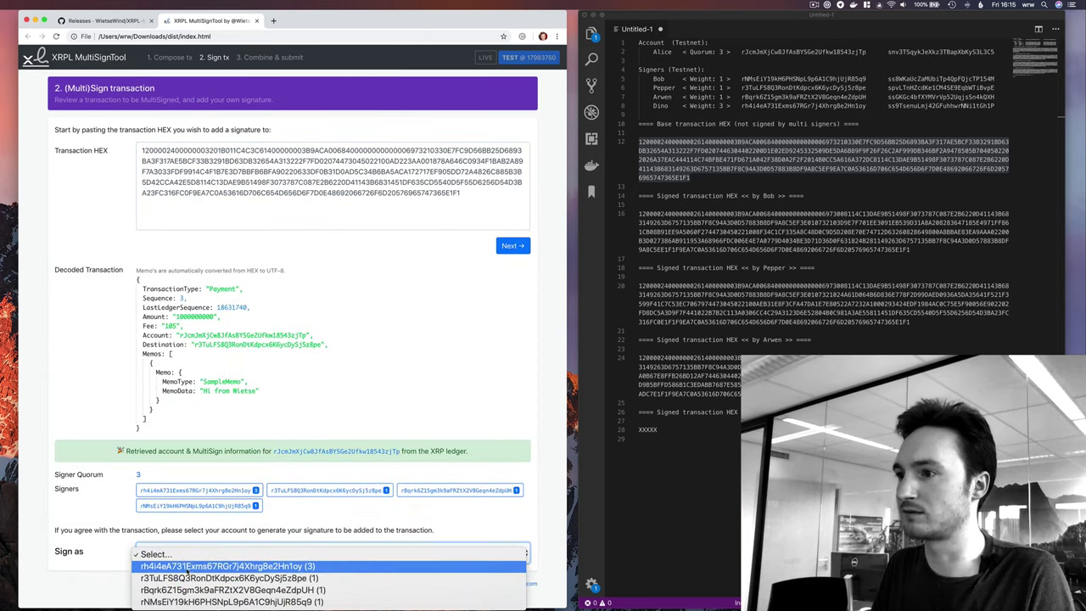
click(255, 566)
With Wi-Fi off, enter the weight-3 signer's account secret and sign the payment.
double_click(957, 104)
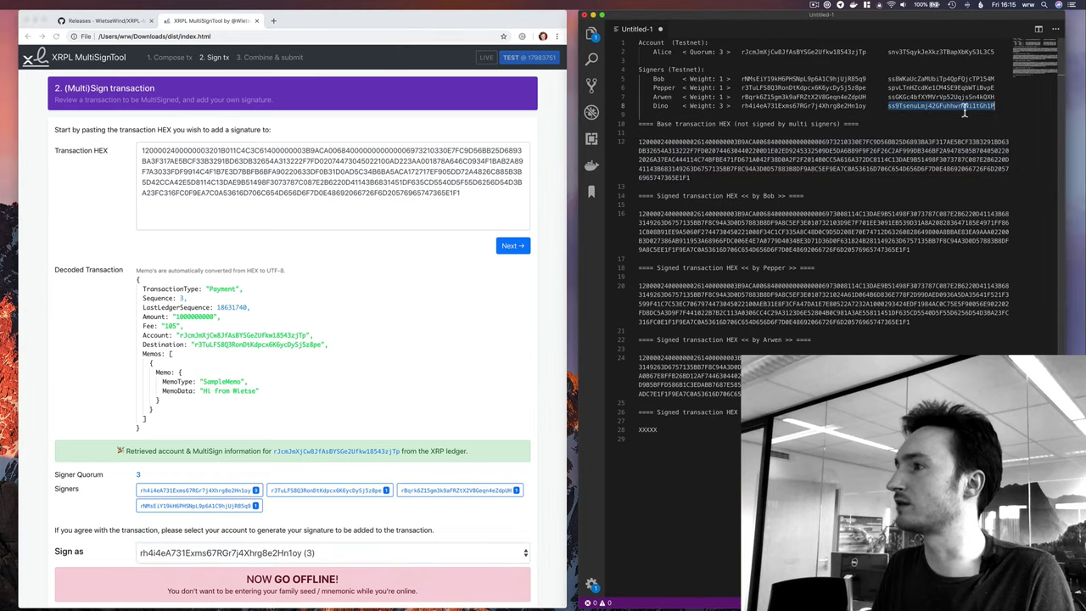
click(892, 5)
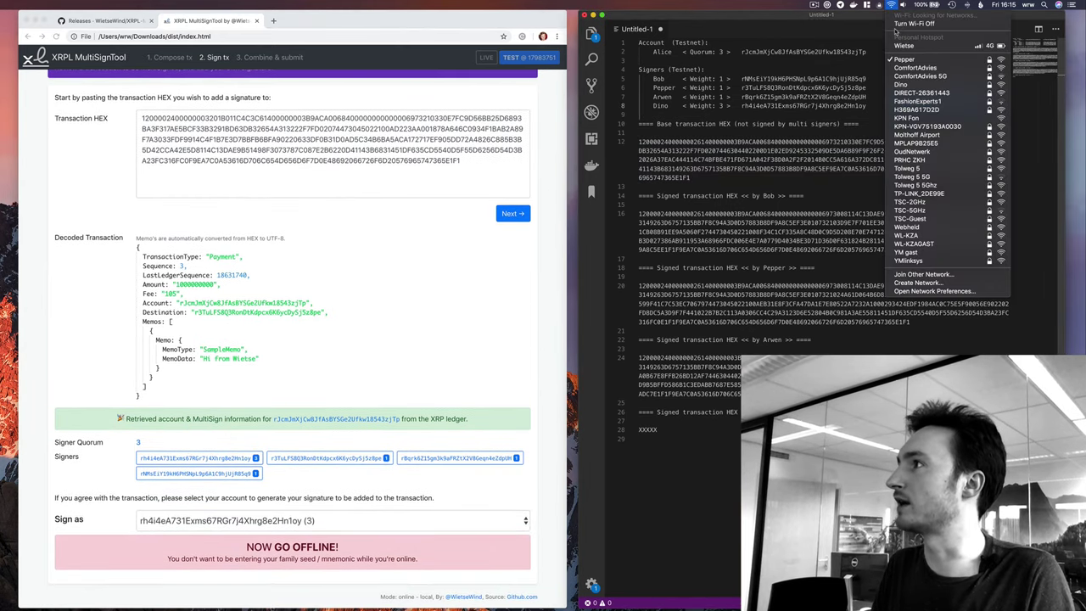
click(916, 30)
double_click(898, 102)
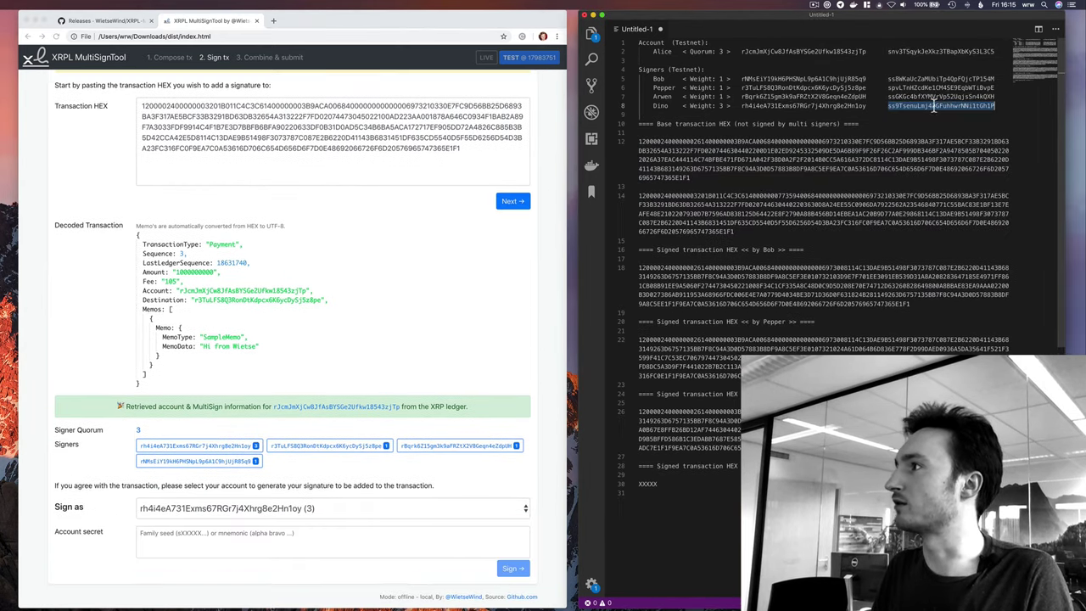
key(super+c)
click(512, 552)
key(super+v)
click(512, 567)
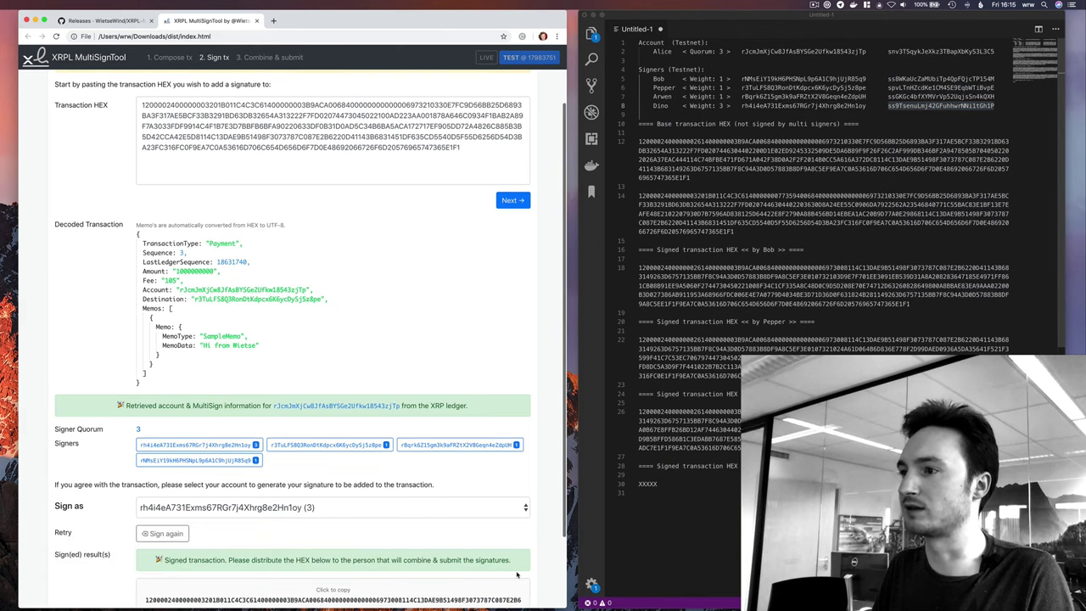
scroll(513, 551, down, 5)
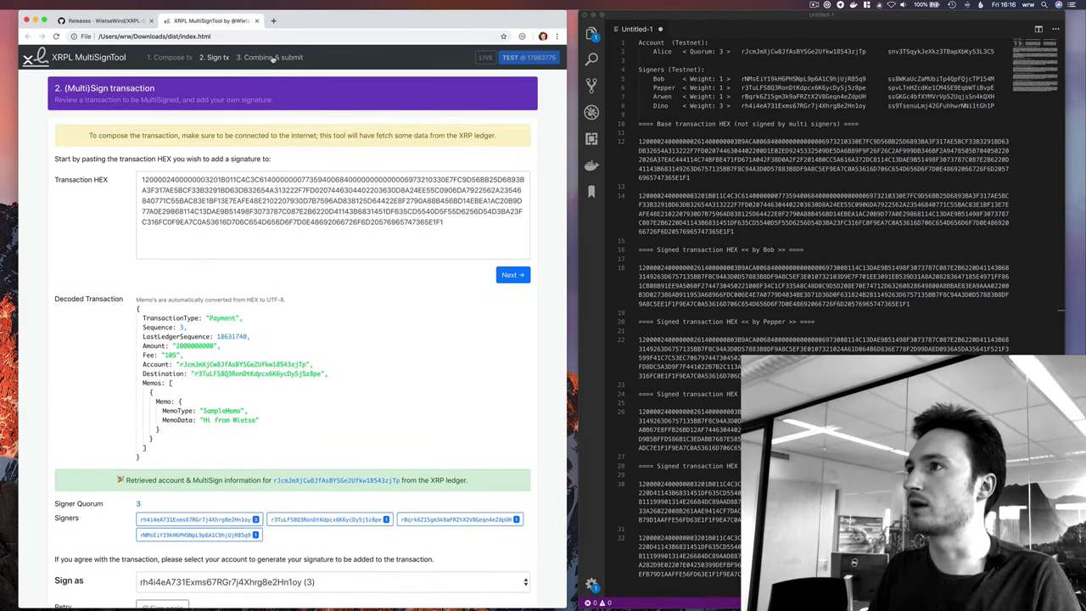
Reconnect Wi-Fi and add the weight-3 signed HEX so the quorum is met.
click(272, 57)
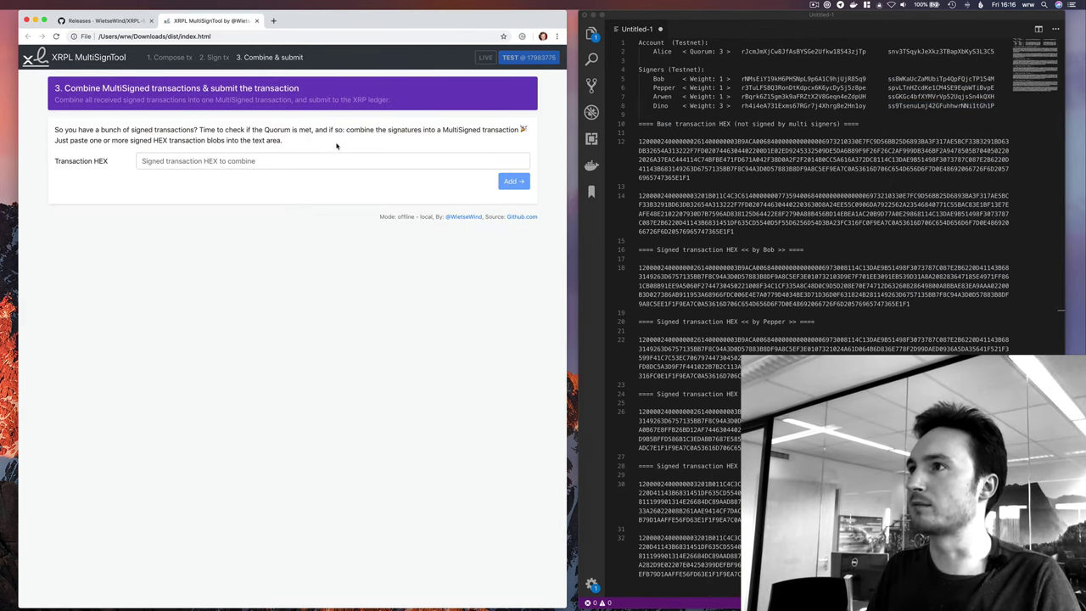
click(666, 467)
triple_click(696, 505)
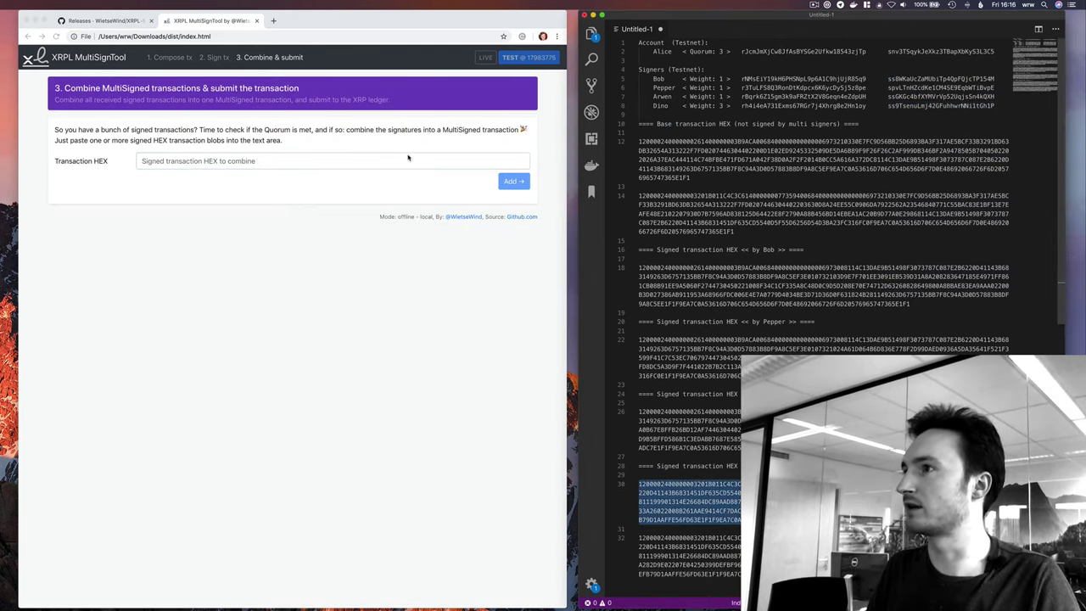
click(340, 161)
click(891, 5)
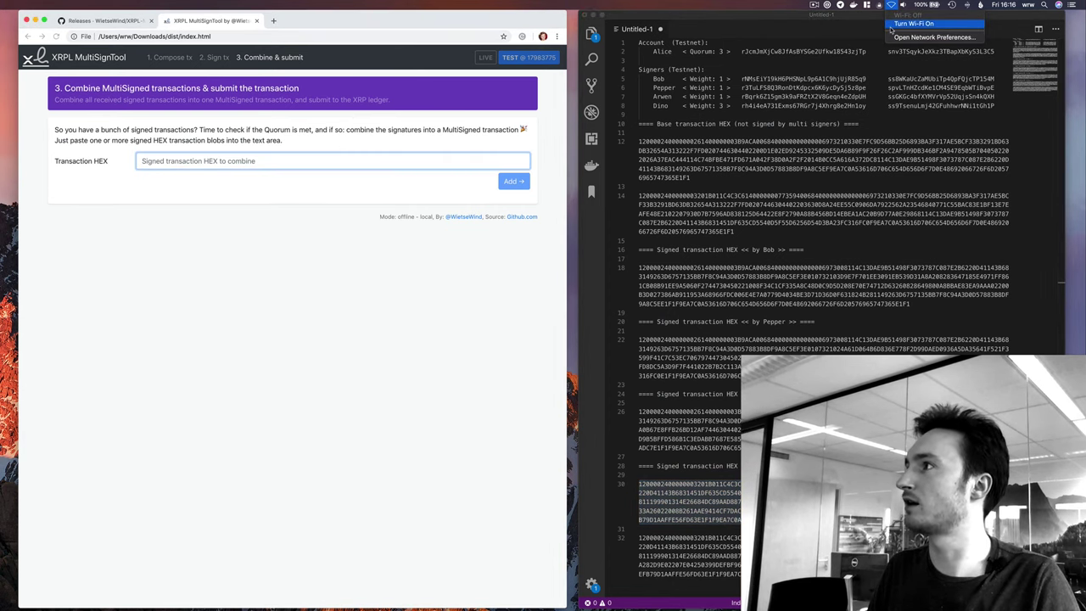
click(913, 23)
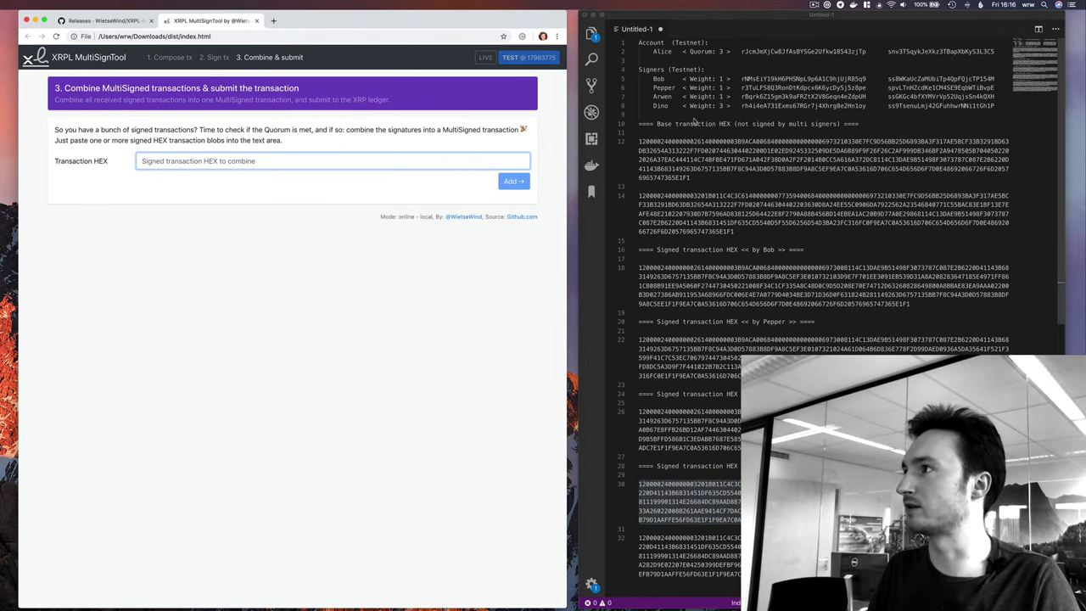
key(super+v)
click(512, 181)
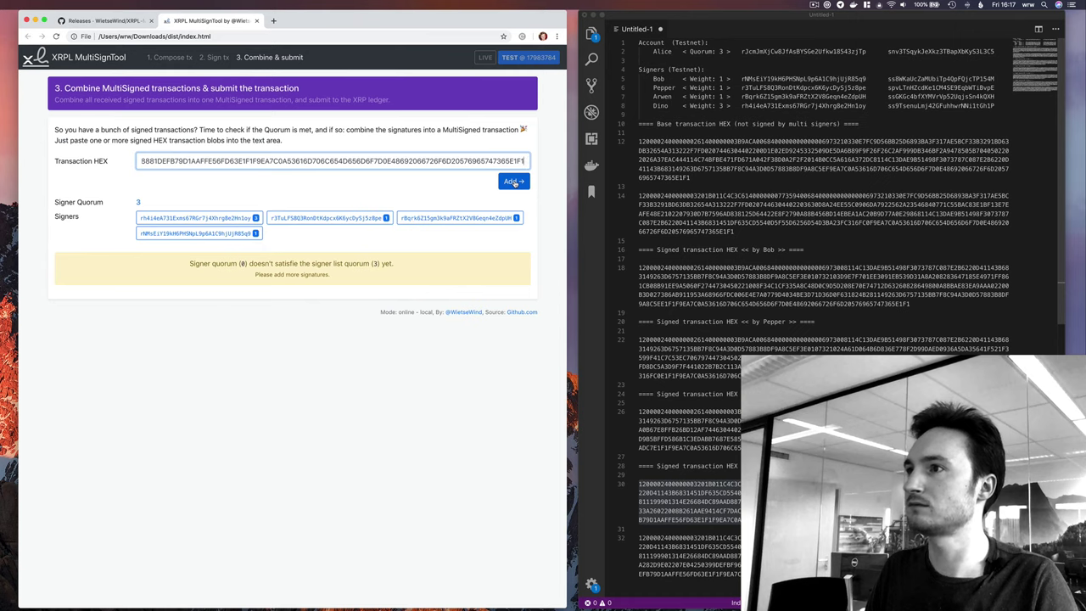
click(512, 182)
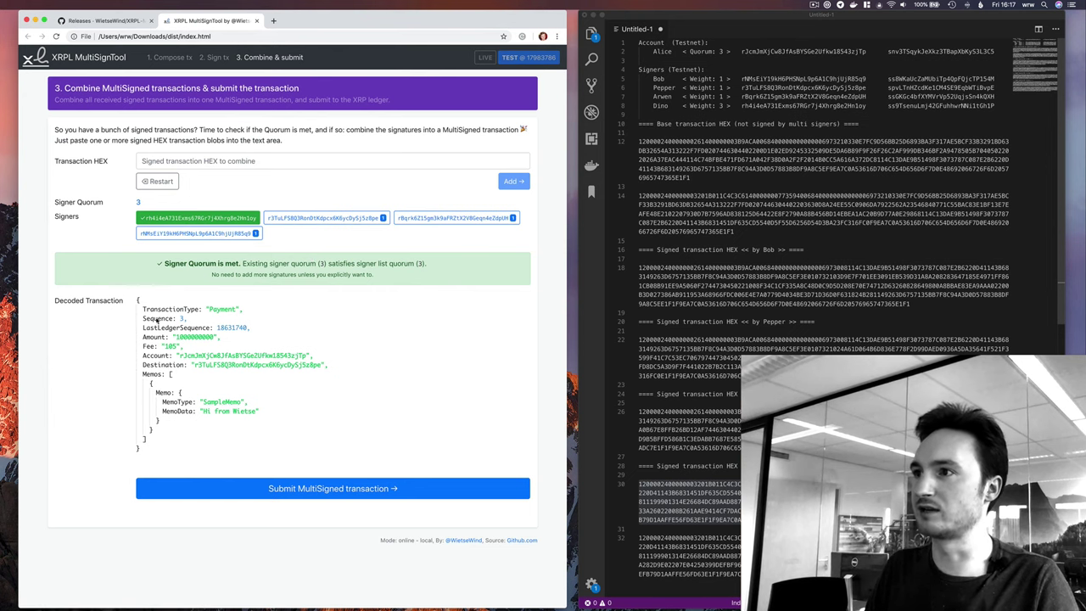
Submit the multi-signed sequence-3 payment and view it in the Bithomp explorer.
click(308, 490)
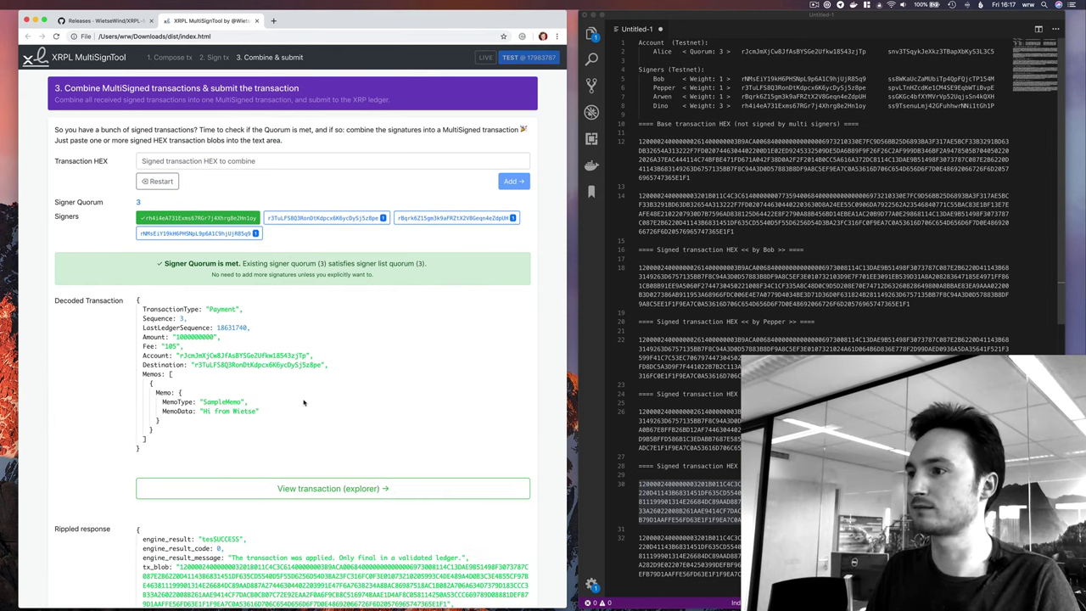
scroll(304, 402, down, 5)
scroll(222, 308, up, 5)
scroll(223, 308, down, 4)
click(271, 238)
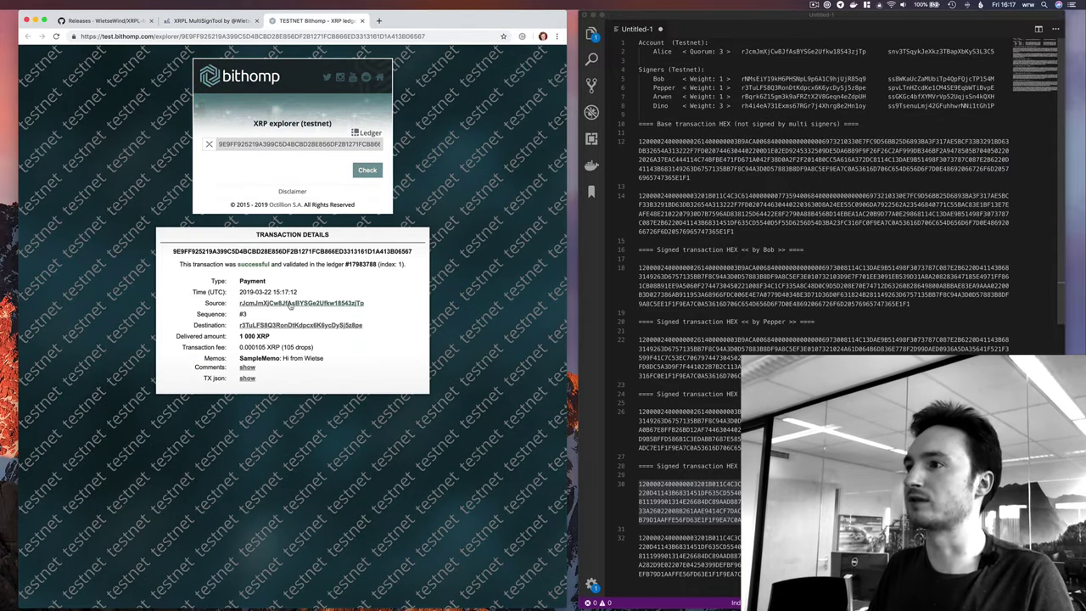
Check both accounts' balances and history for the 1000 XRP payment, then reopen its details.
super+click(286, 325)
click(373, 22)
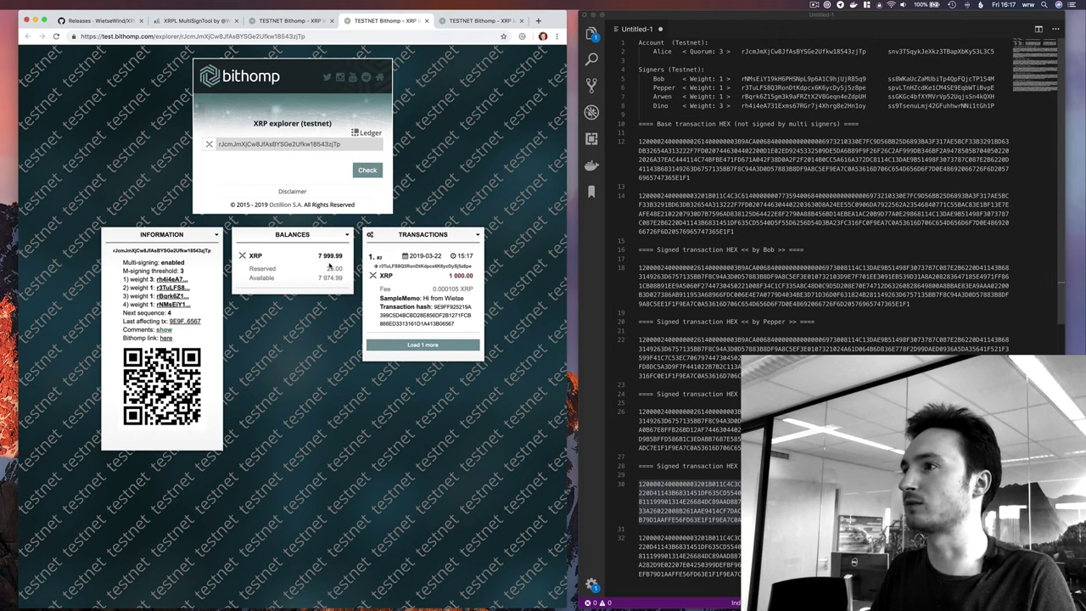
key(super+w)
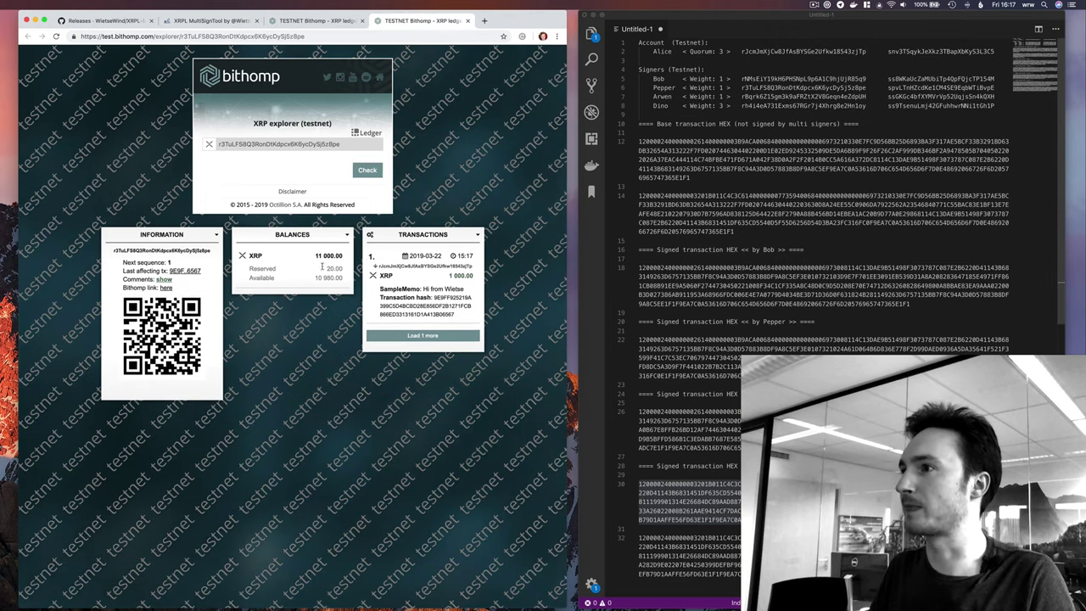
click(468, 287)
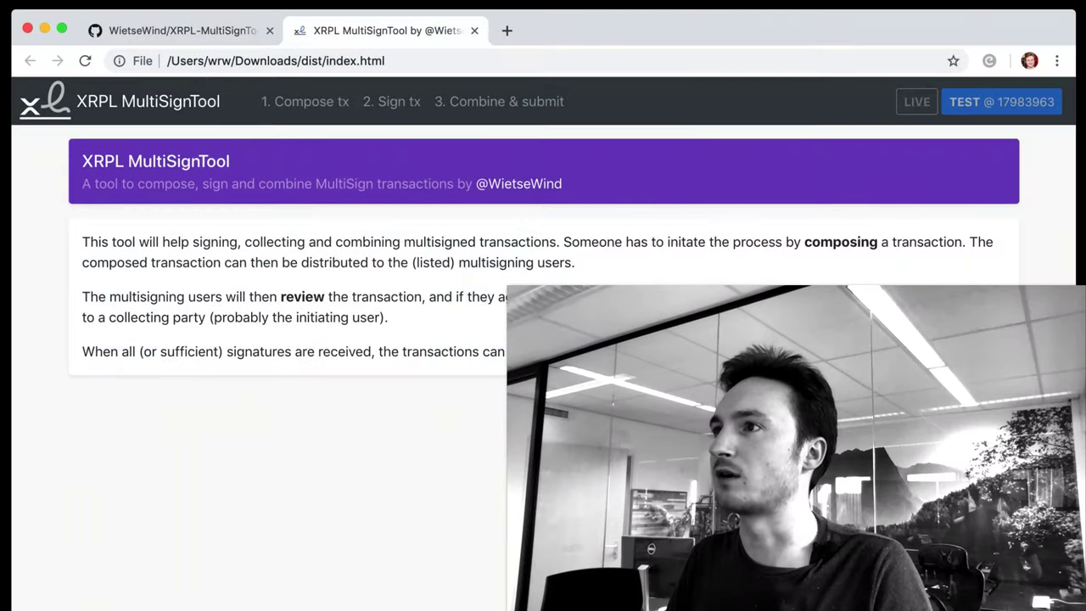